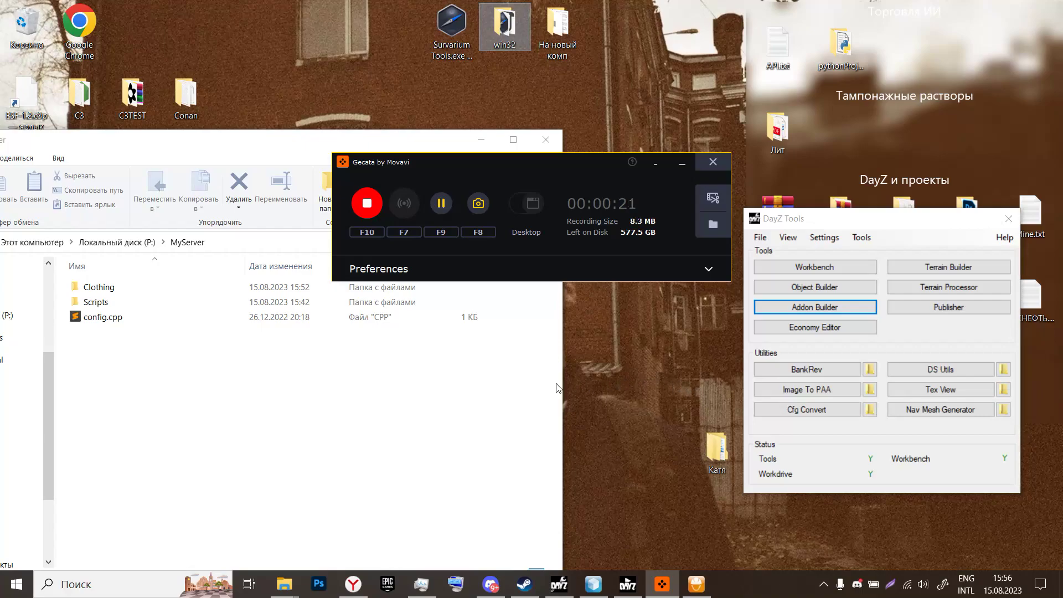
Reposition the DayZ Tools launcher after glancing through its Tools menu without choosing anything
{"action": "left_click_drag", "start_coordinate": [844, 220], "coordinate": [843, 178]}
{"action": "left_click", "coordinate": [860, 194]}
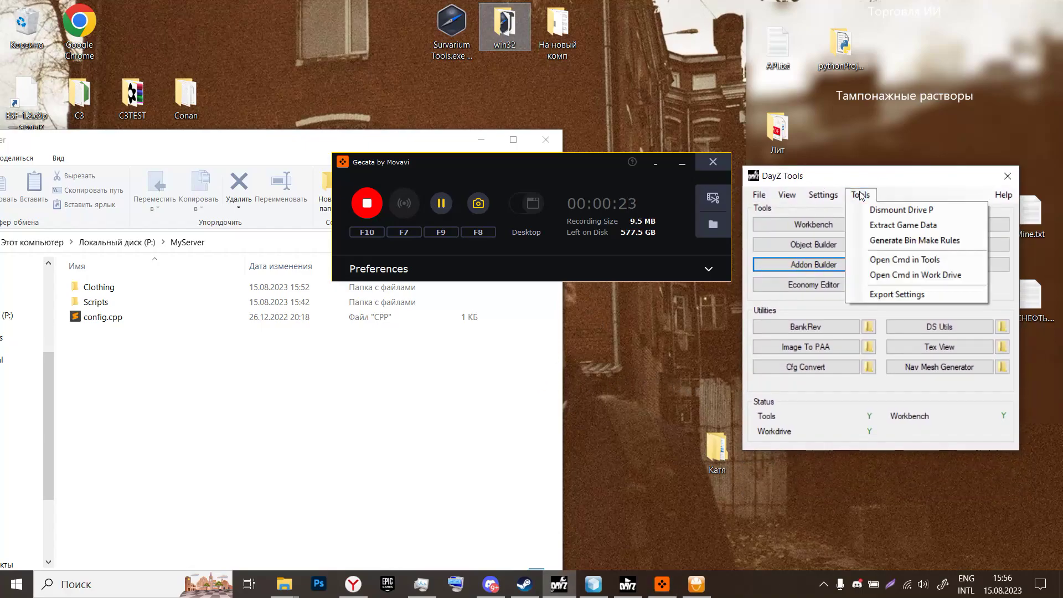
{"action": "left_click", "coordinate": [920, 181]}
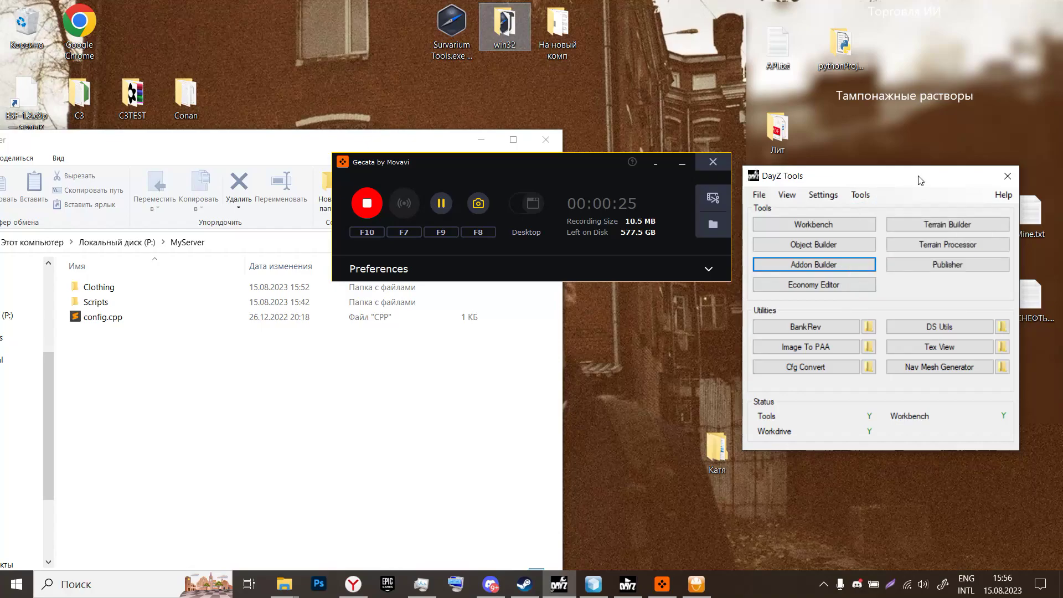
{"action": "left_click_drag", "start_coordinate": [920, 181], "coordinate": [911, 168]}
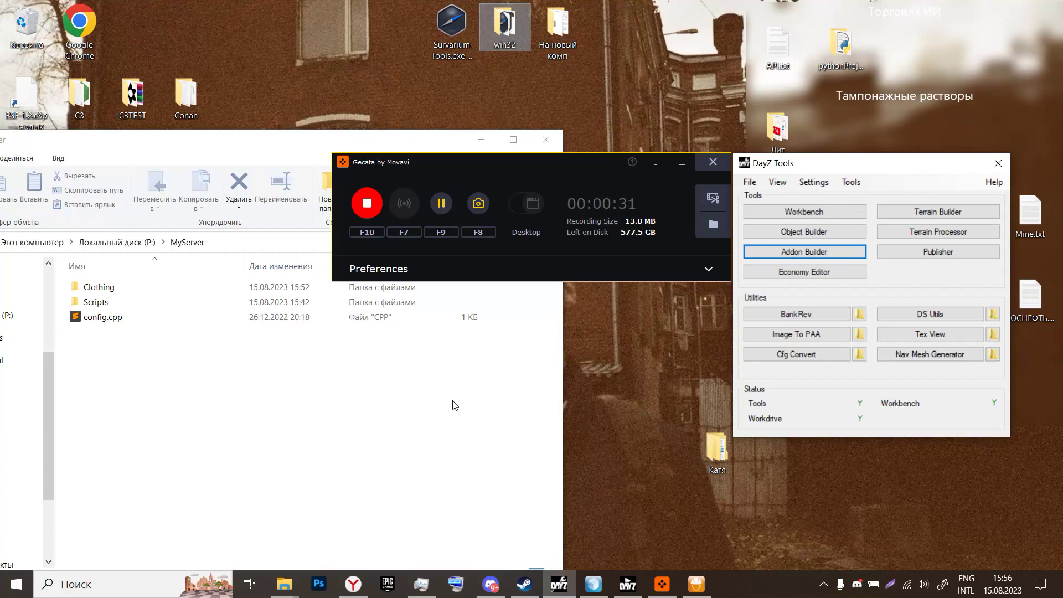
Show the root listing of drive P: in Explorer, then bring Google Drive forward
{"action": "left_click_drag", "start_coordinate": [234, 132], "coordinate": [487, 42]}
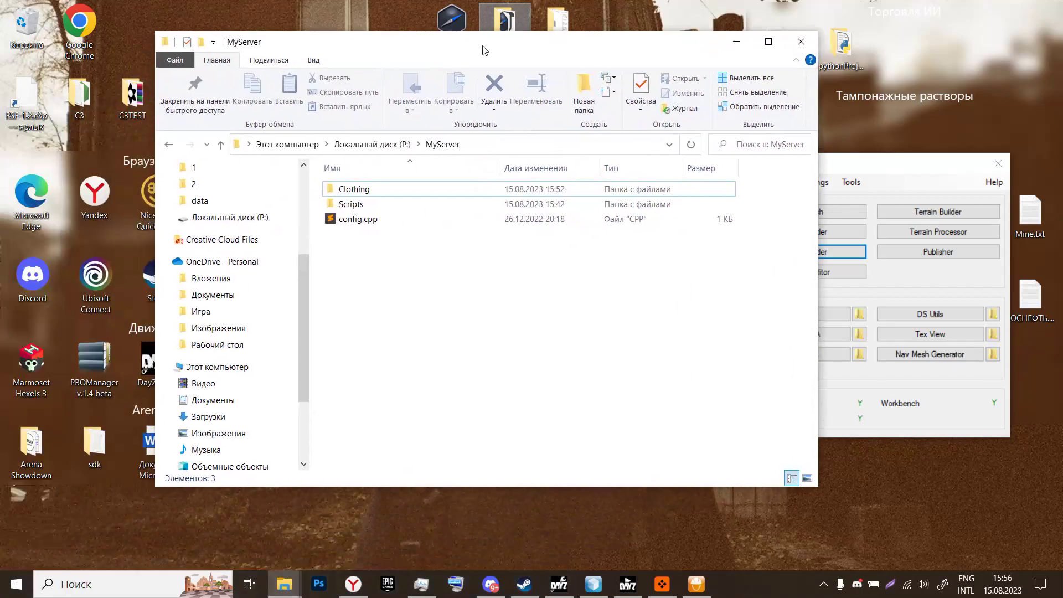
{"action": "left_click", "coordinate": [372, 144]}
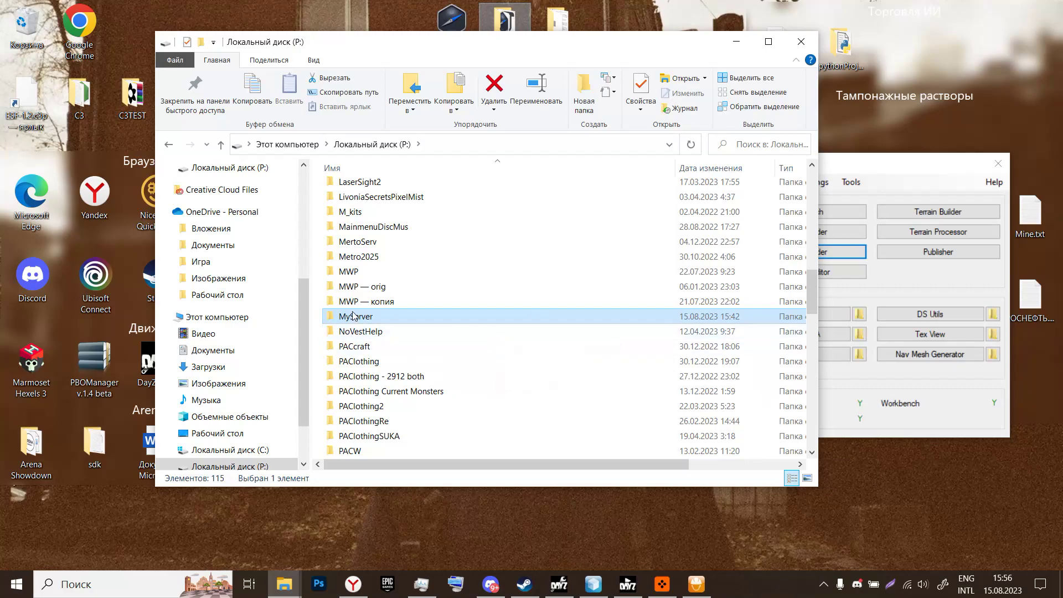
{"action": "left_click", "coordinate": [354, 584]}
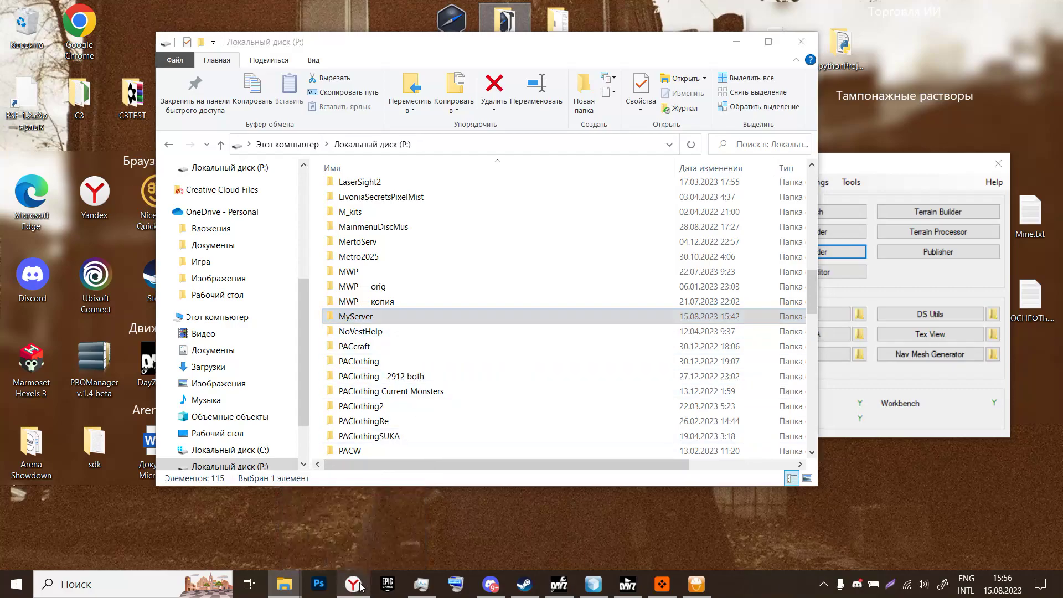
Go to the top of My Drive and open the TUTORIALS folder
{"action": "left_click", "coordinate": [268, 134]}
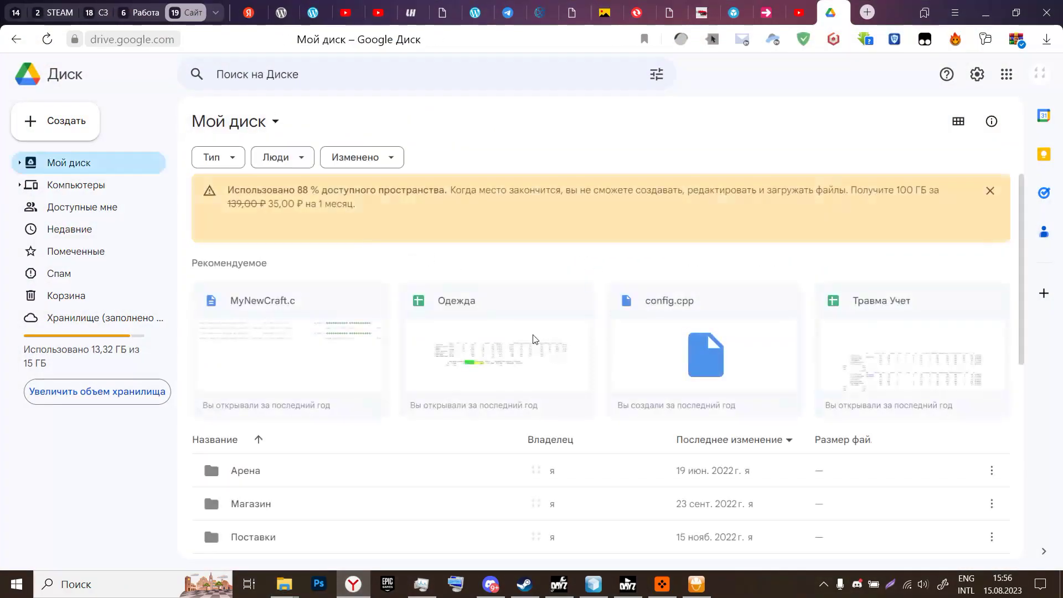
{"action": "scroll", "coordinate": [723, 343], "scroll_direction": "down", "scroll_amount": 5}
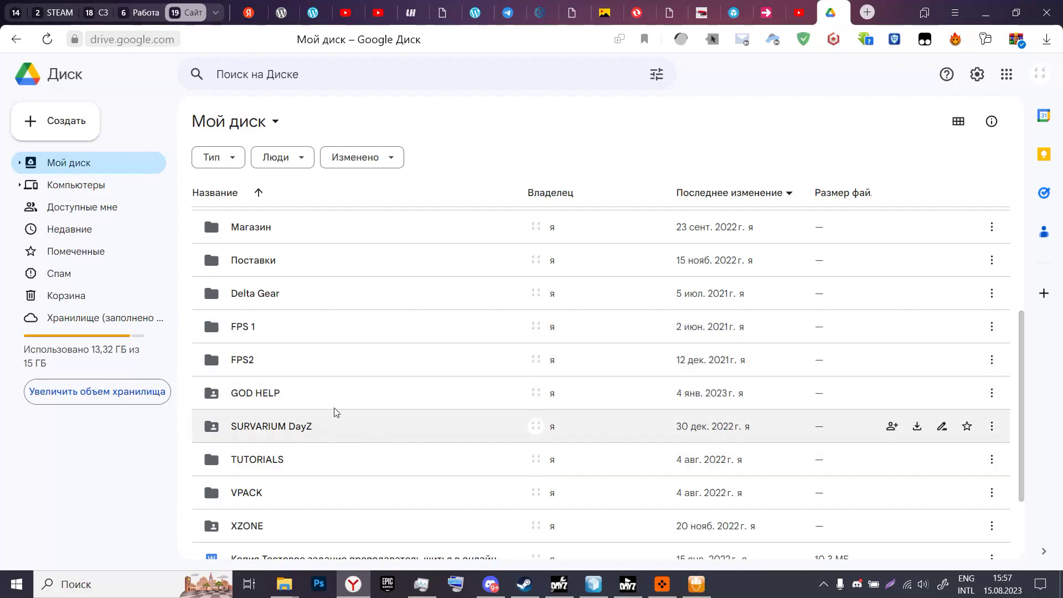
{"action": "scroll", "coordinate": [335, 412], "scroll_direction": "down", "scroll_amount": 2}
{"action": "scroll", "coordinate": [354, 402], "scroll_direction": "up", "scroll_amount": 4}
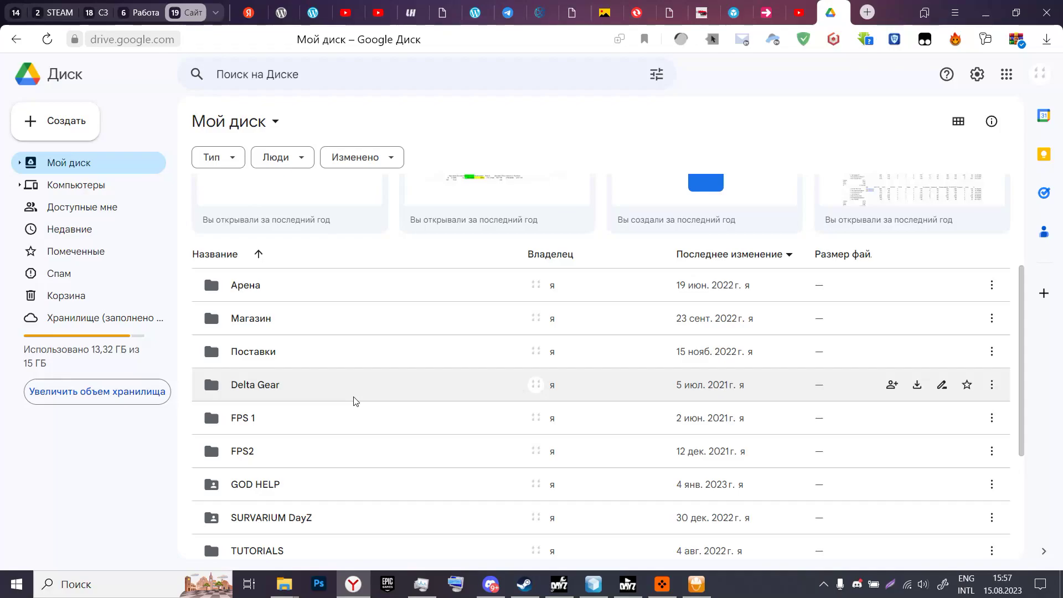
{"action": "scroll", "coordinate": [391, 447], "scroll_direction": "down", "scroll_amount": 3}
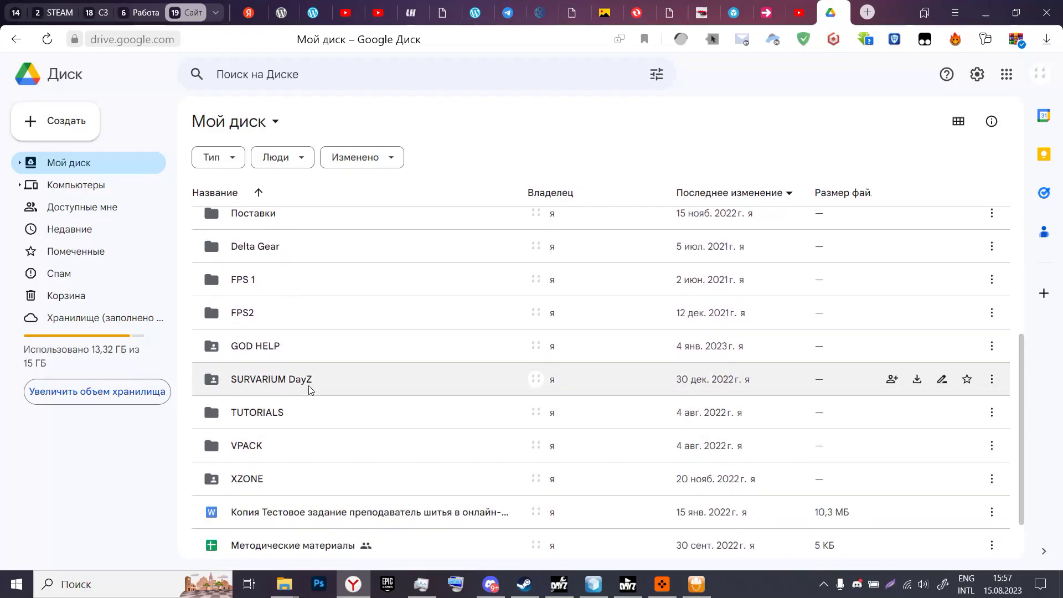
{"action": "scroll", "coordinate": [434, 404], "scroll_direction": "down", "scroll_amount": 2}
{"action": "scroll", "coordinate": [437, 403], "scroll_direction": "up", "scroll_amount": 1}
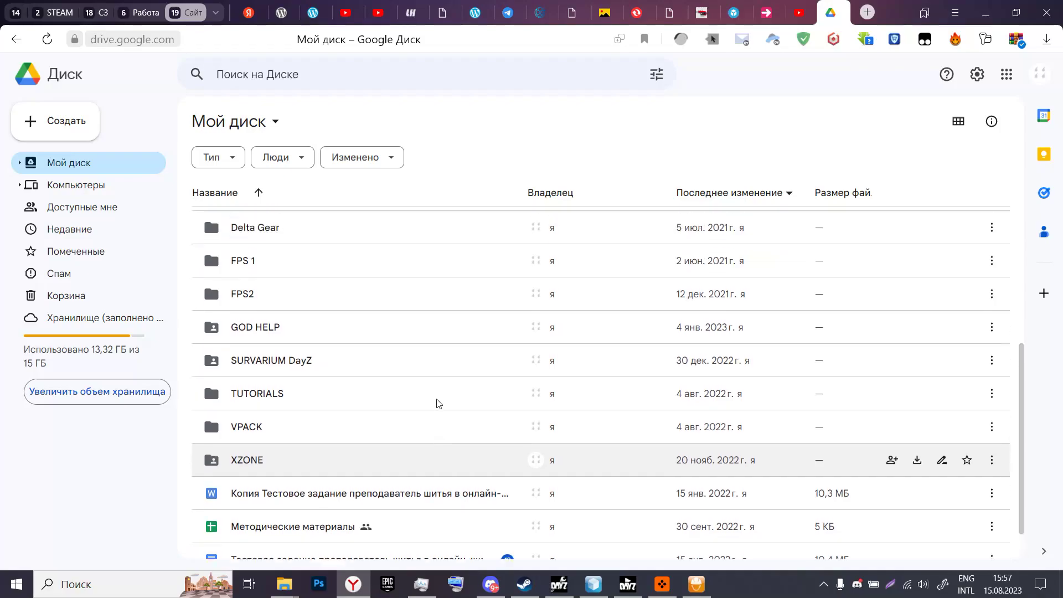
{"action": "scroll", "coordinate": [437, 403], "scroll_direction": "up", "scroll_amount": 3}
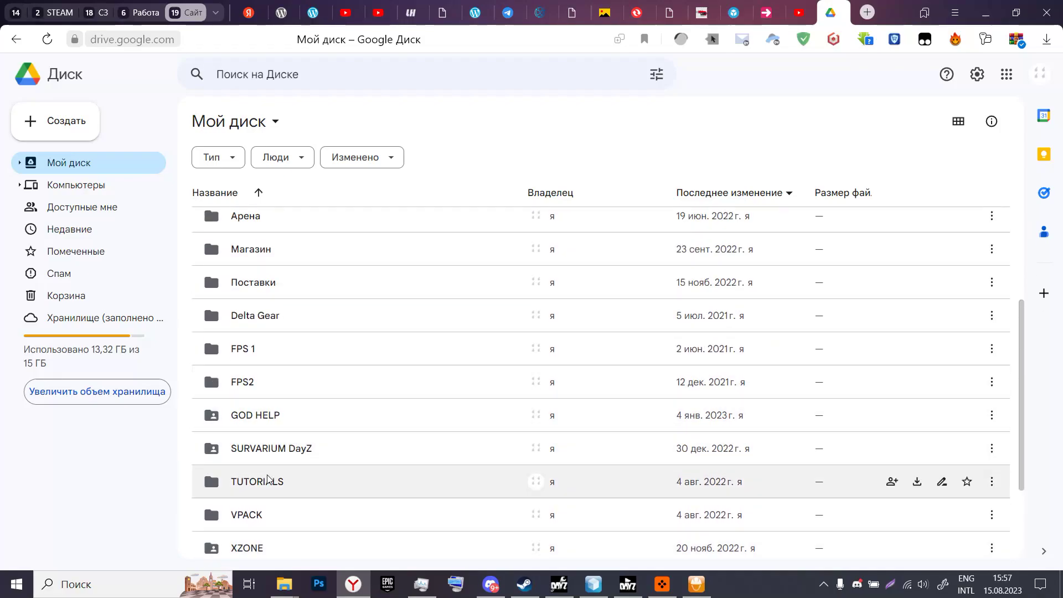
{"action": "double_click", "coordinate": [252, 481]}
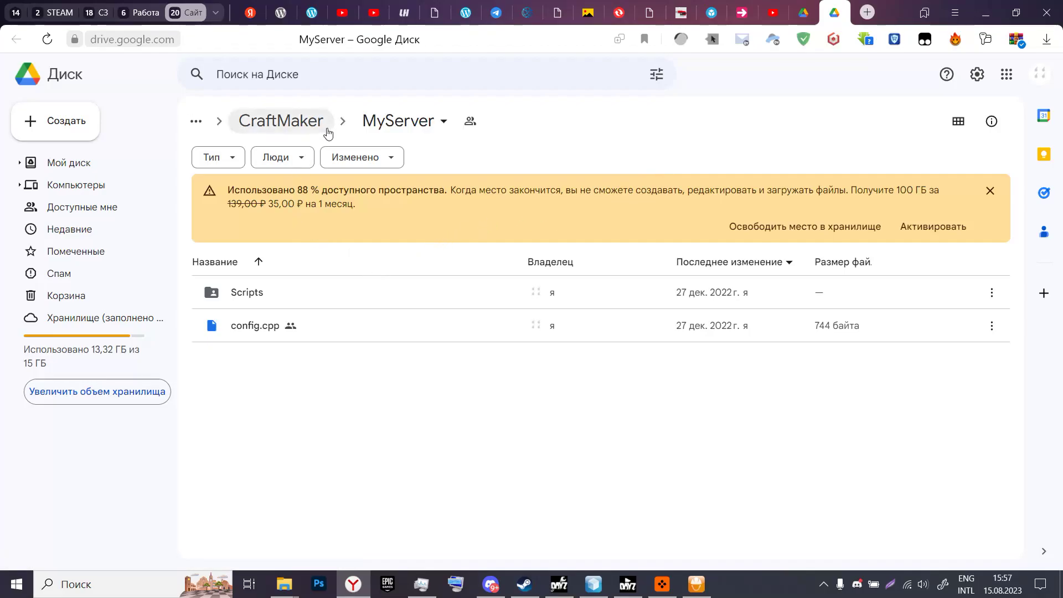
Download the MyServer folder from CraftMaker as a zip and open the archive
{"action": "left_click", "coordinate": [280, 121]}
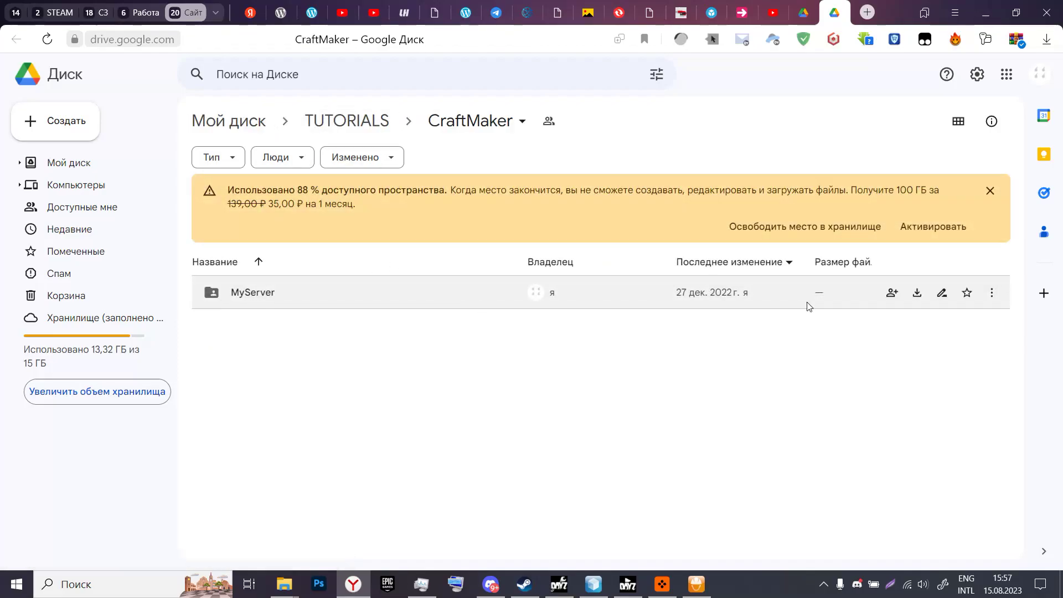
{"action": "left_click", "coordinate": [992, 299]}
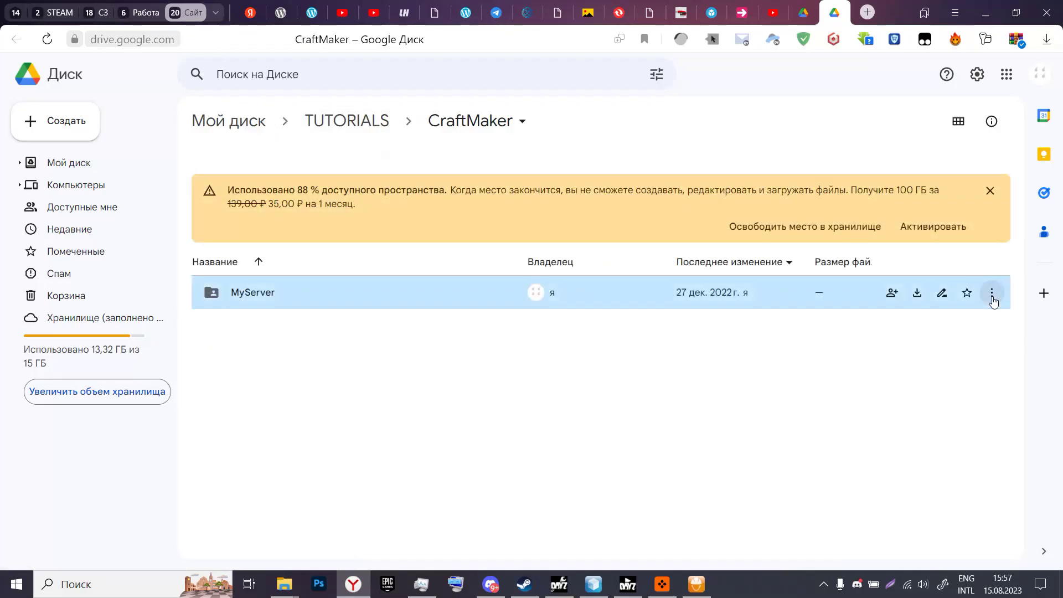
{"action": "left_click", "coordinate": [681, 372]}
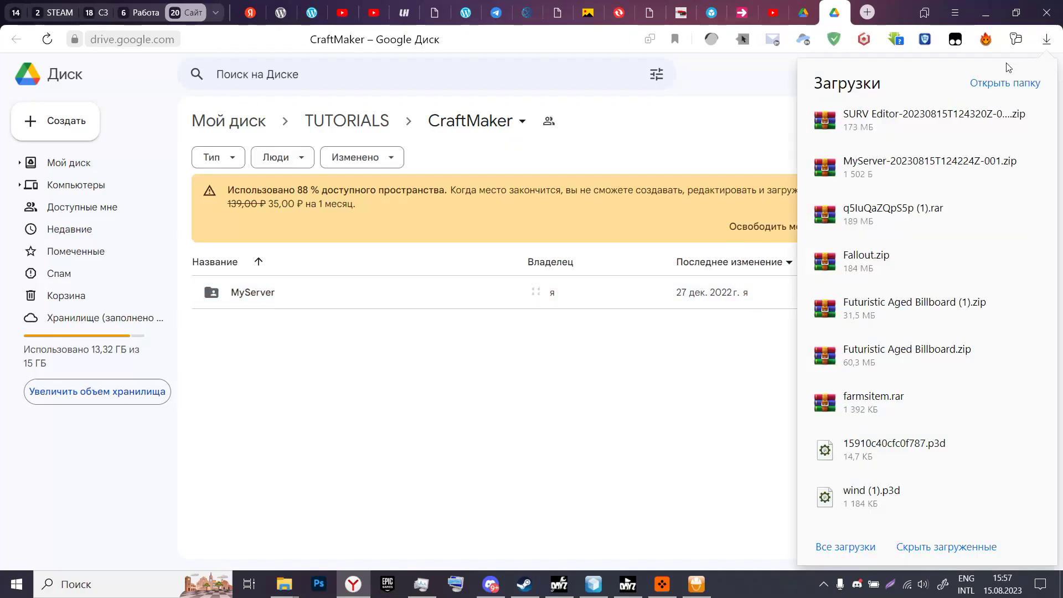
{"action": "left_click", "coordinate": [861, 188]}
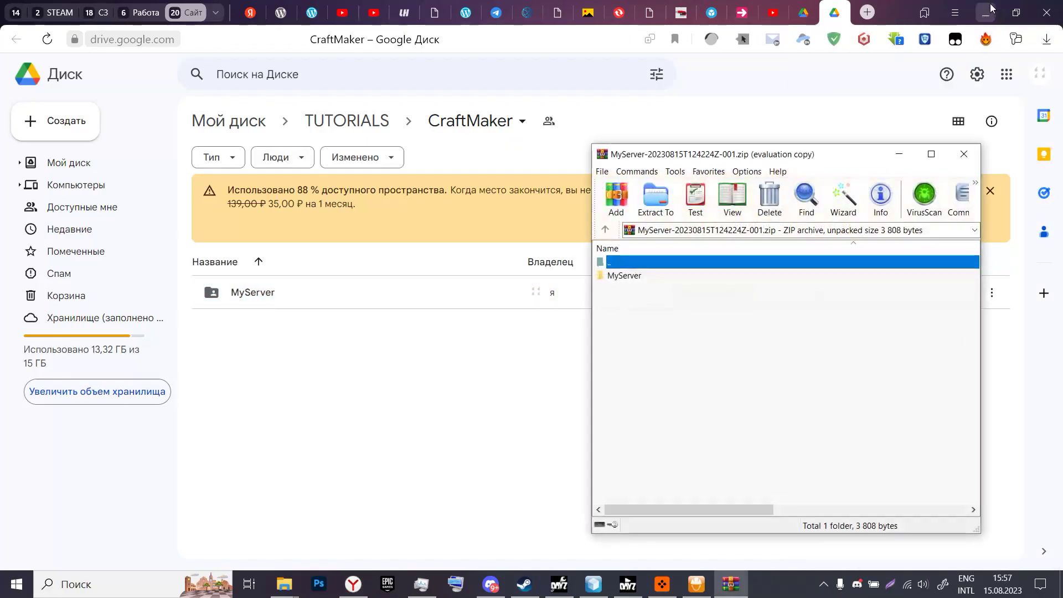
Dismiss the license reminder and permanently delete the old MyServer folder on drive P:
{"action": "left_click", "coordinate": [985, 12]}
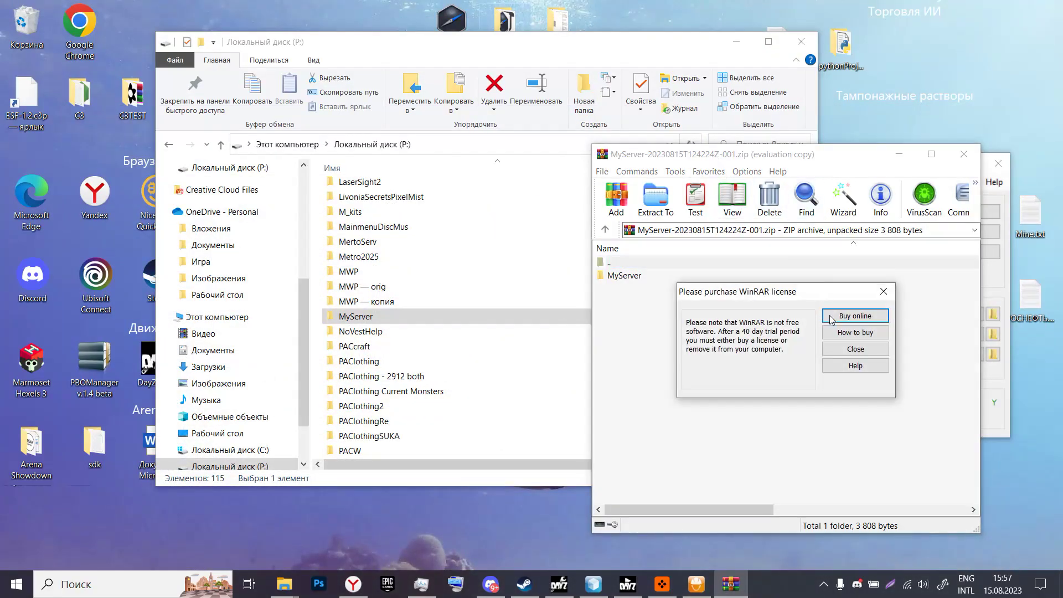
{"action": "left_click", "coordinate": [853, 349]}
{"action": "left_click", "coordinate": [498, 316]}
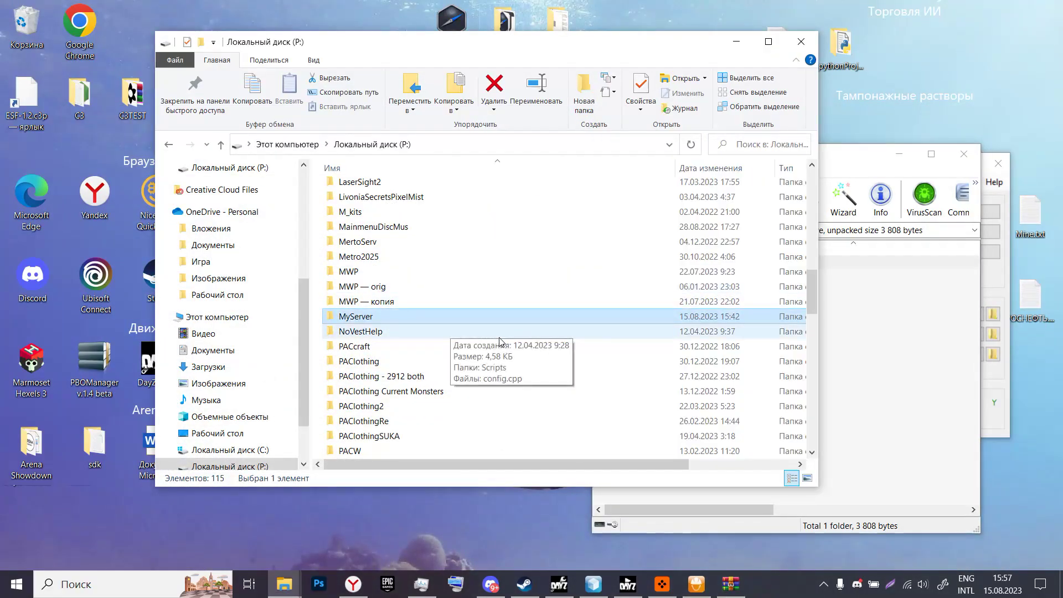
{"action": "key", "text": "shift+Delete"}
{"action": "left_click", "coordinate": [607, 341]}
Extract MyServer from the WinRAR archive onto drive P: and open it
{"action": "left_click", "coordinate": [895, 382]}
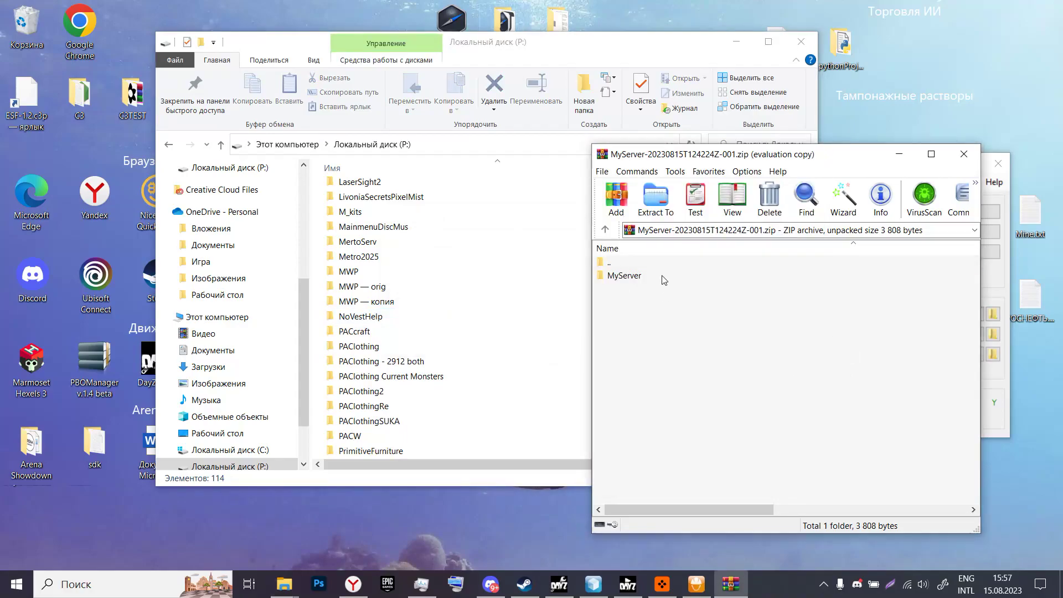
{"action": "left_click_drag", "start_coordinate": [664, 280], "coordinate": [595, 356]}
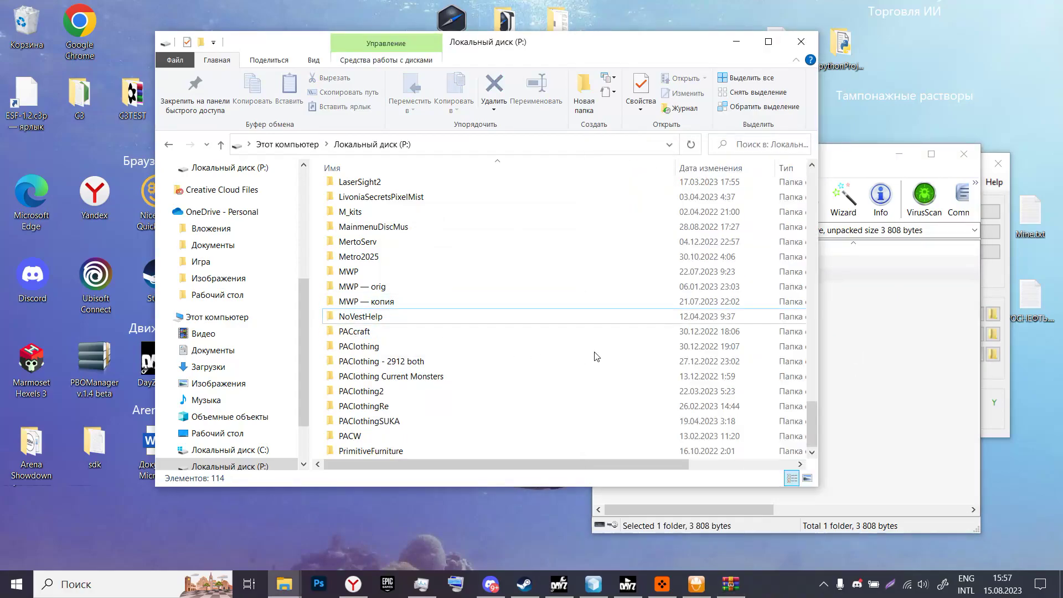
{"action": "double_click", "coordinate": [401, 451]}
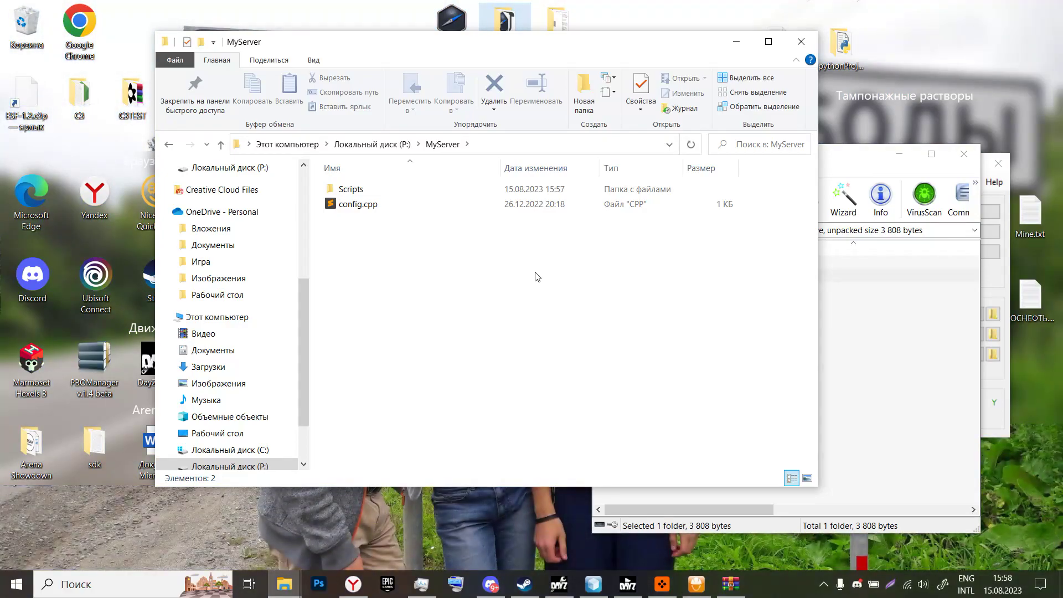
Close the archive window and create a new folder named Clothing inside MyServer
{"action": "left_click", "coordinate": [847, 320]}
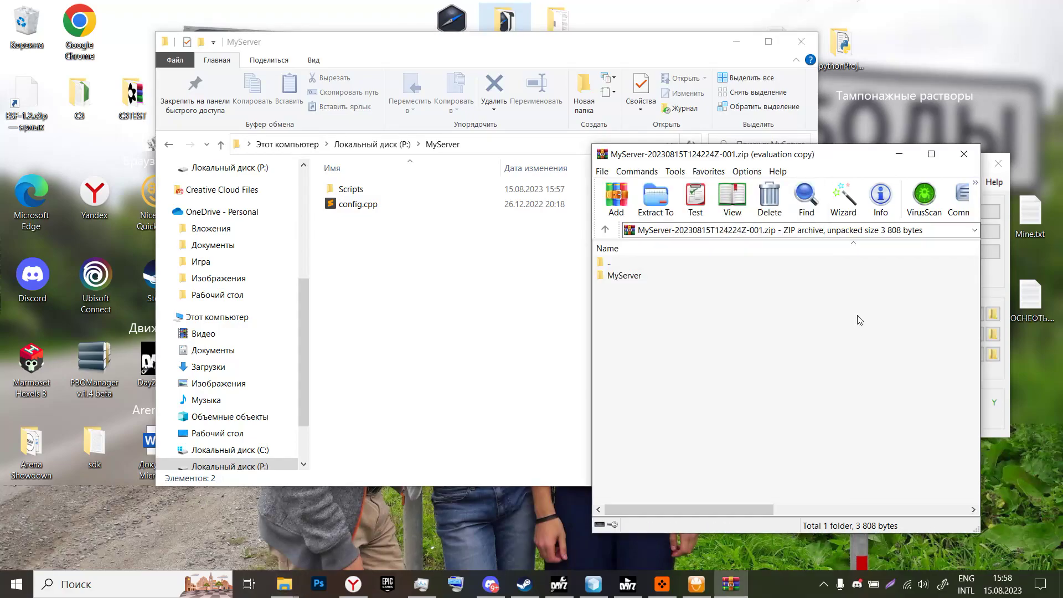
{"action": "left_click", "coordinate": [963, 154]}
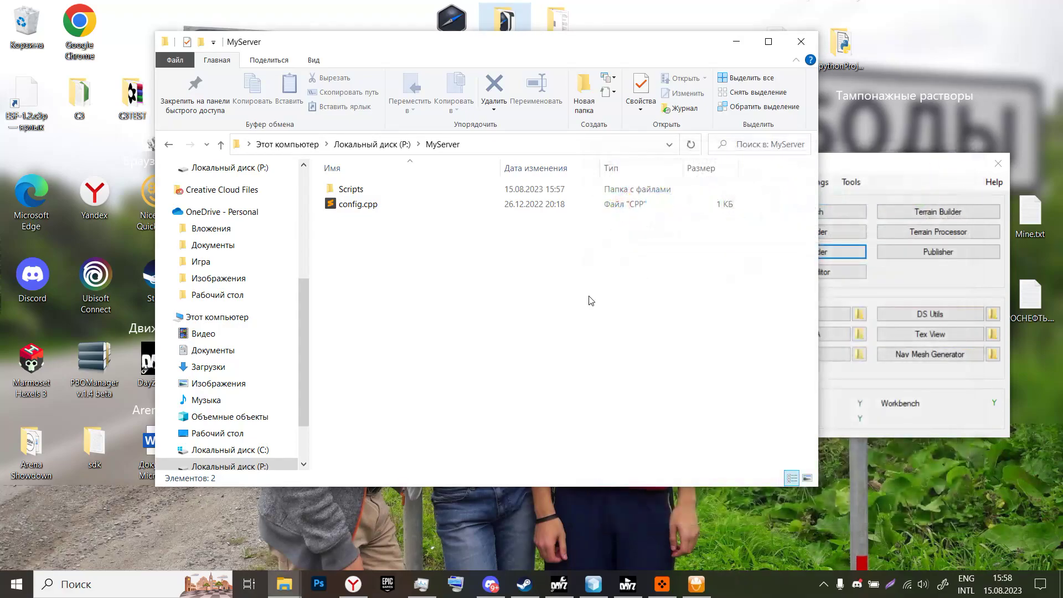
{"action": "right_click", "coordinate": [500, 287]}
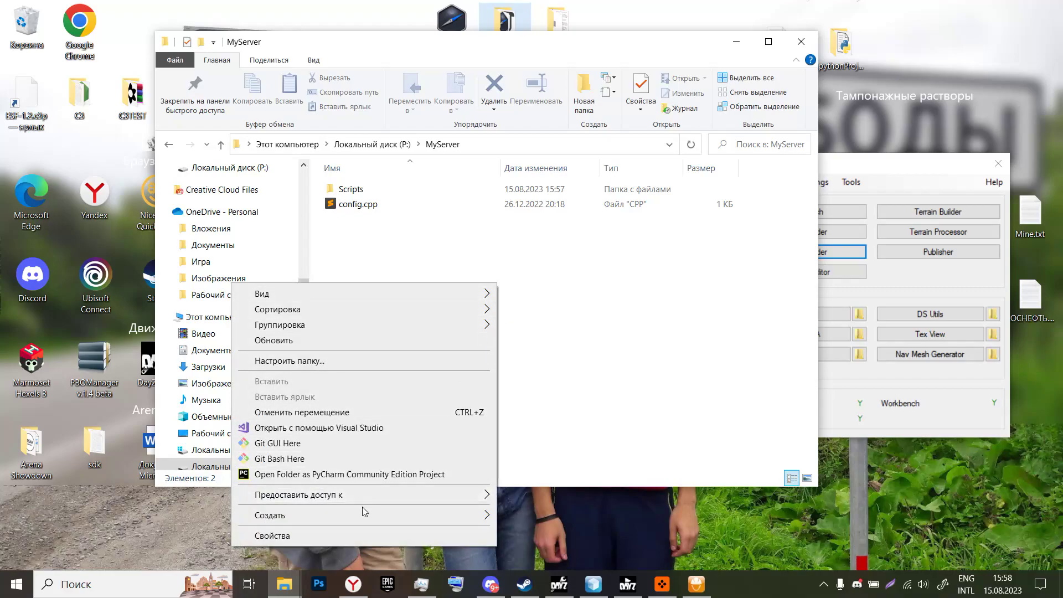
{"action": "mouse_move", "coordinate": [362, 509]}
{"action": "left_click", "coordinate": [553, 292]}
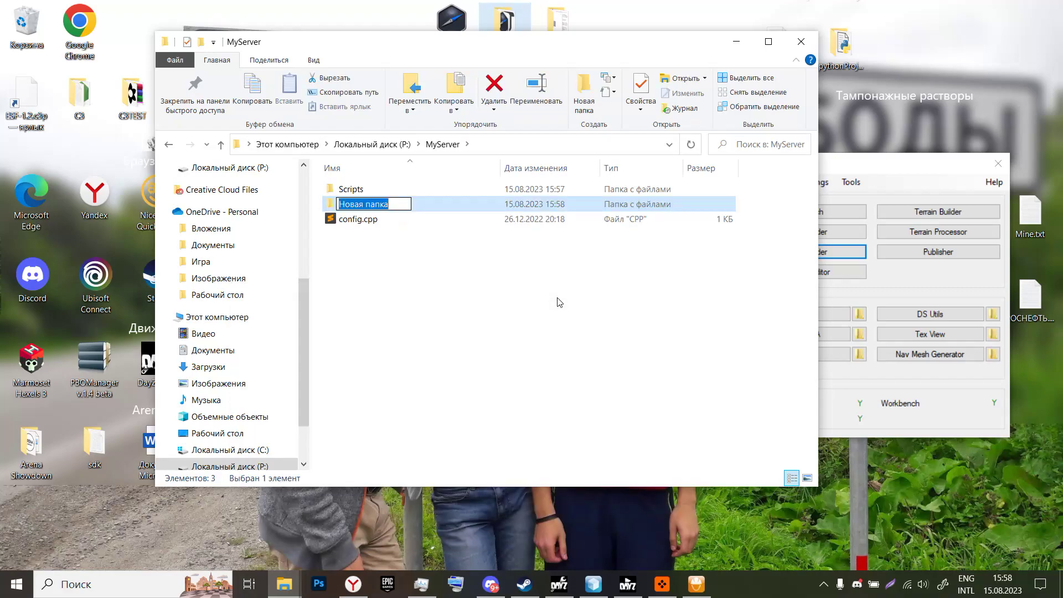
{"action": "type", "text": "Clothing"}
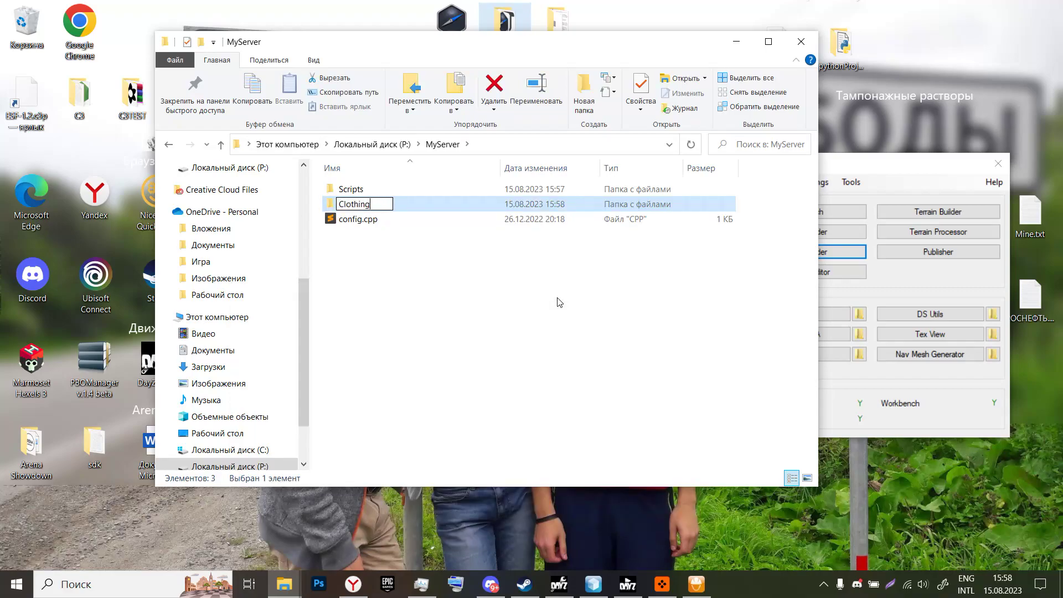
{"action": "key", "text": "Return"}
{"action": "left_click", "coordinate": [559, 302]}
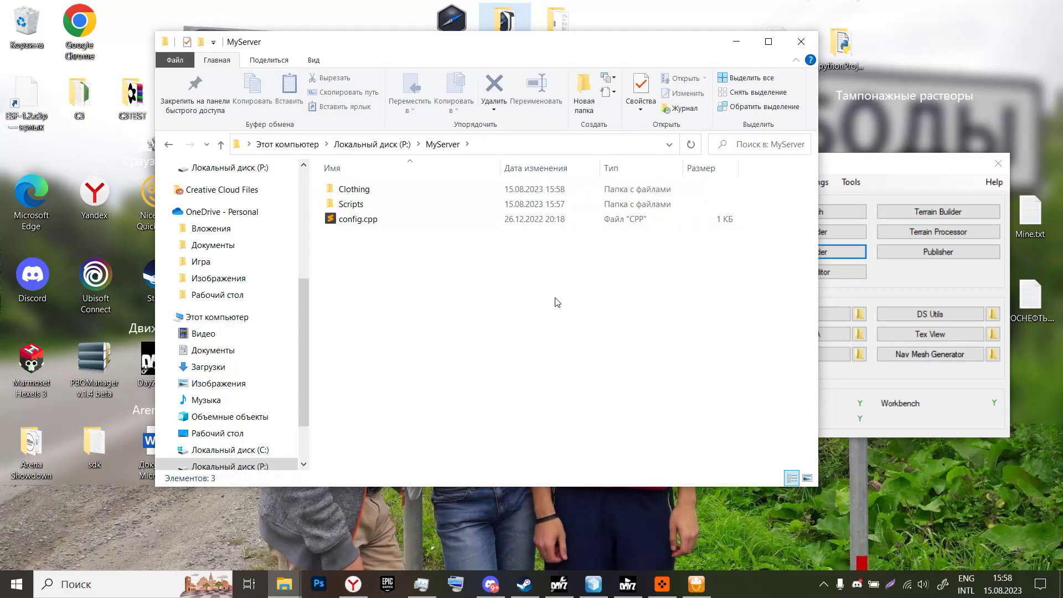
Navigate Google Drive from TUTORIALS back to My Drive and into the SURVARIUM DayZ folder
{"action": "left_click", "coordinate": [352, 583]}
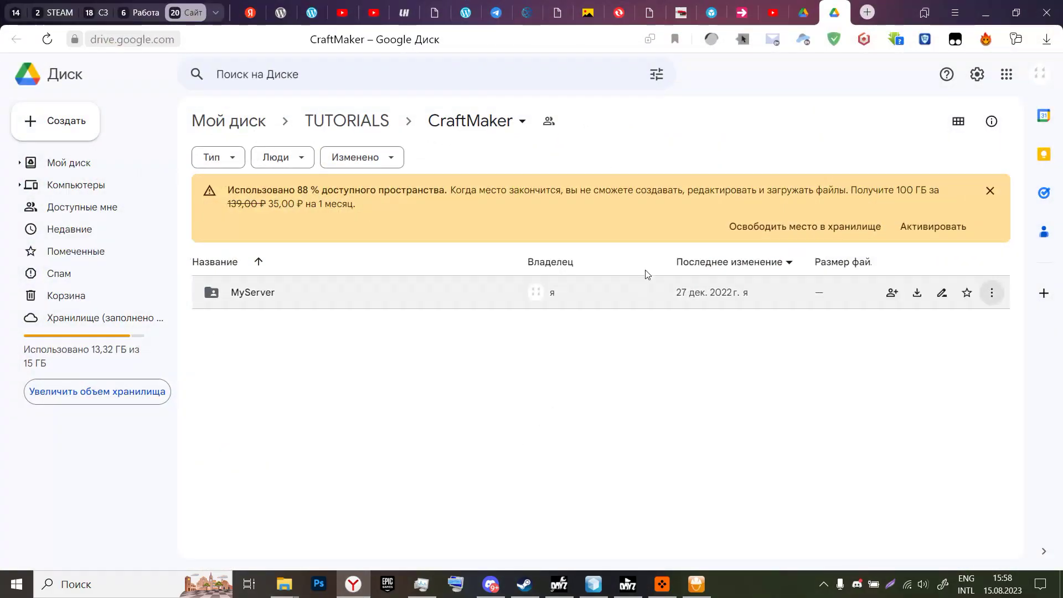
{"action": "left_click", "coordinate": [363, 122]}
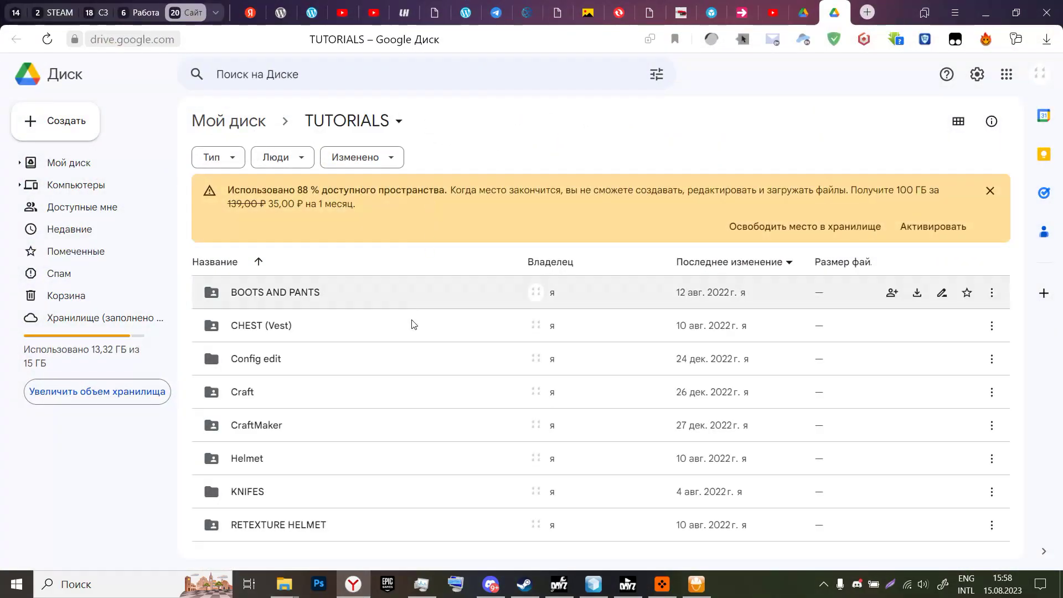
{"action": "left_click", "coordinate": [246, 123]}
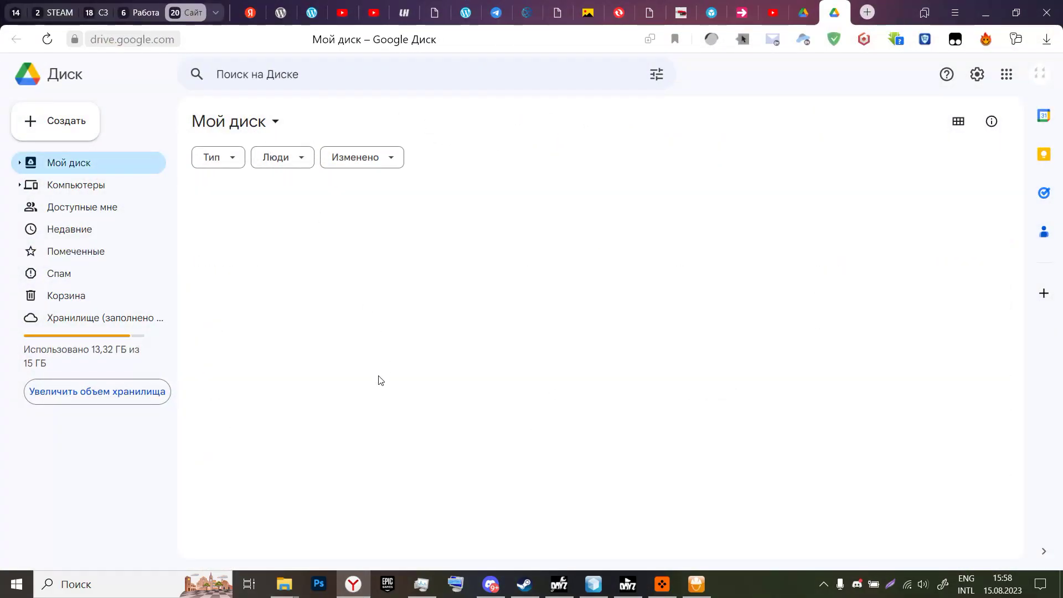
{"action": "scroll", "coordinate": [421, 354], "scroll_direction": "down", "scroll_amount": 5}
{"action": "scroll", "coordinate": [437, 345], "scroll_direction": "down", "scroll_amount": 1}
{"action": "left_click", "coordinate": [309, 359]}
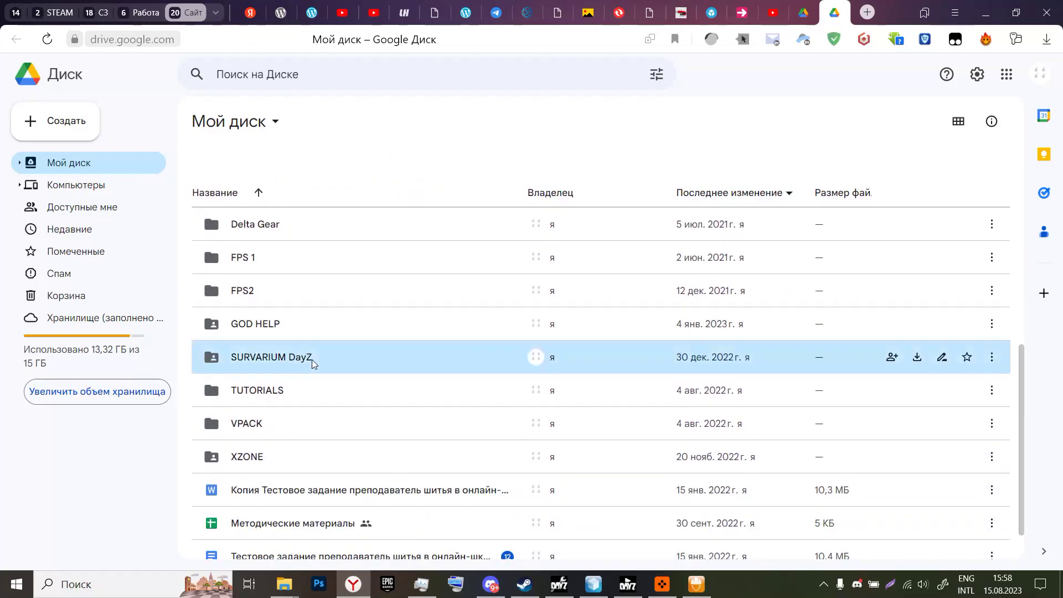
{"action": "right_click", "coordinate": [329, 361]}
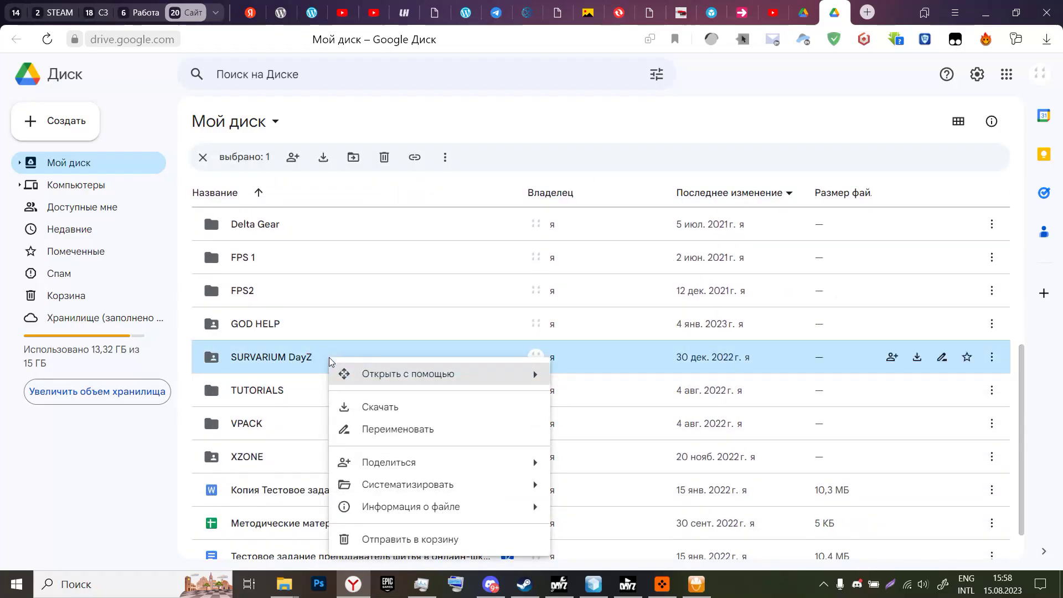
{"action": "left_click", "coordinate": [417, 348]}
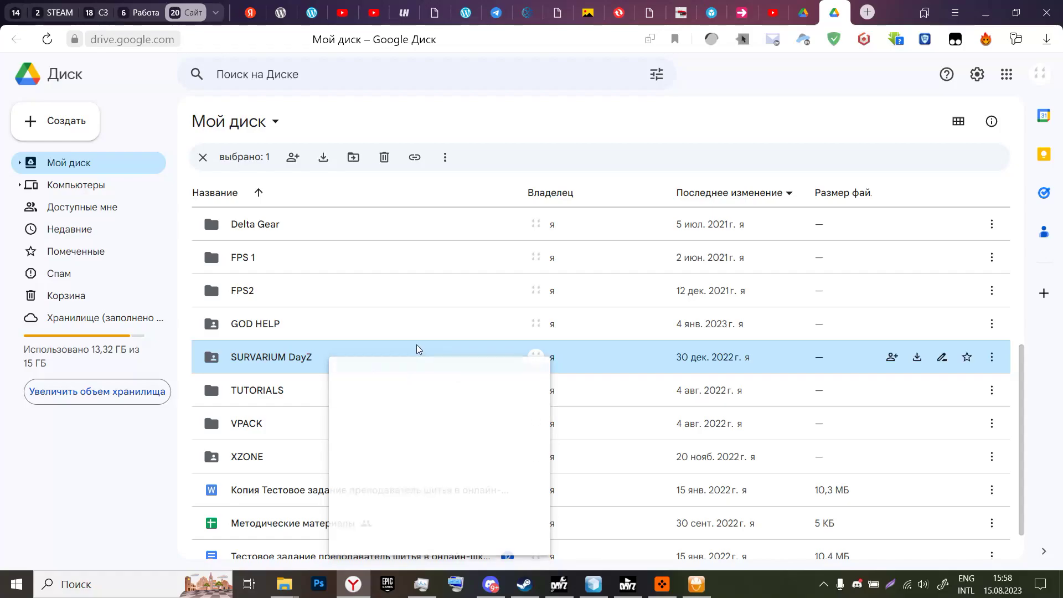
{"action": "double_click", "coordinate": [417, 348]}
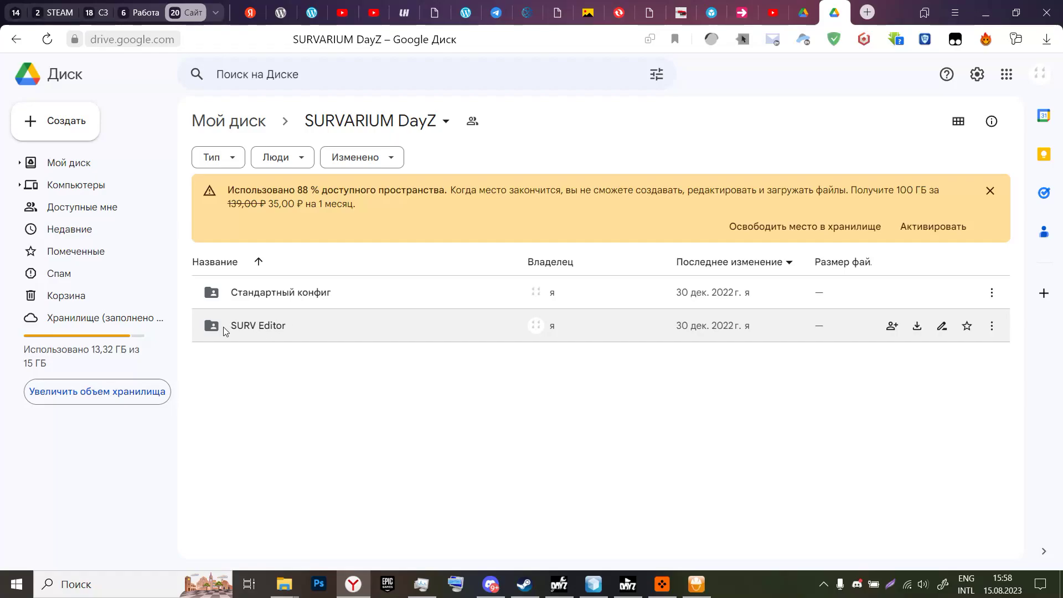
{"action": "left_click", "coordinate": [251, 329]}
{"action": "double_click", "coordinate": [250, 327]}
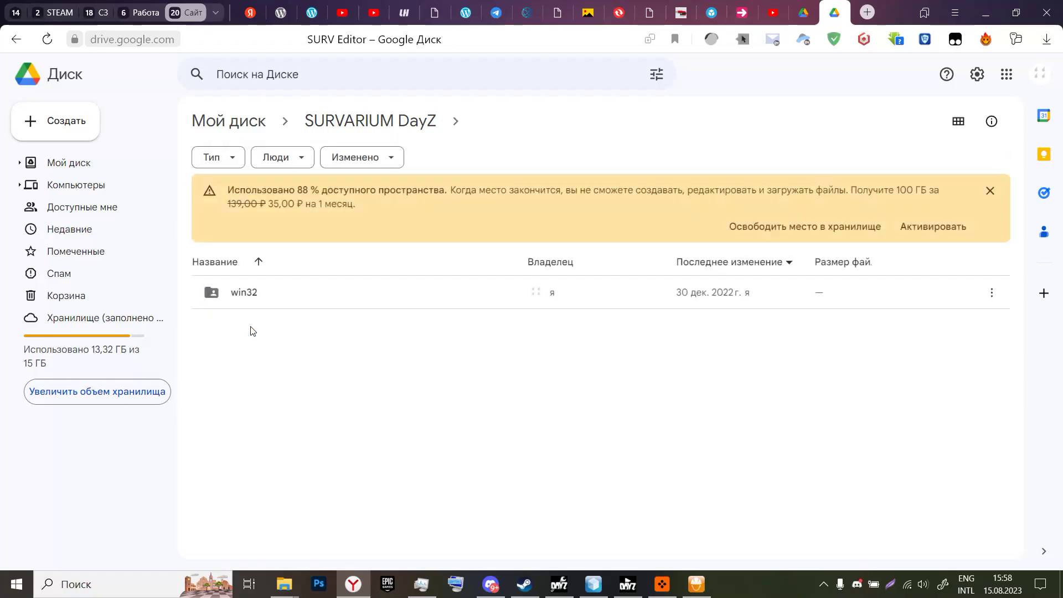
{"action": "left_click", "coordinate": [386, 123]}
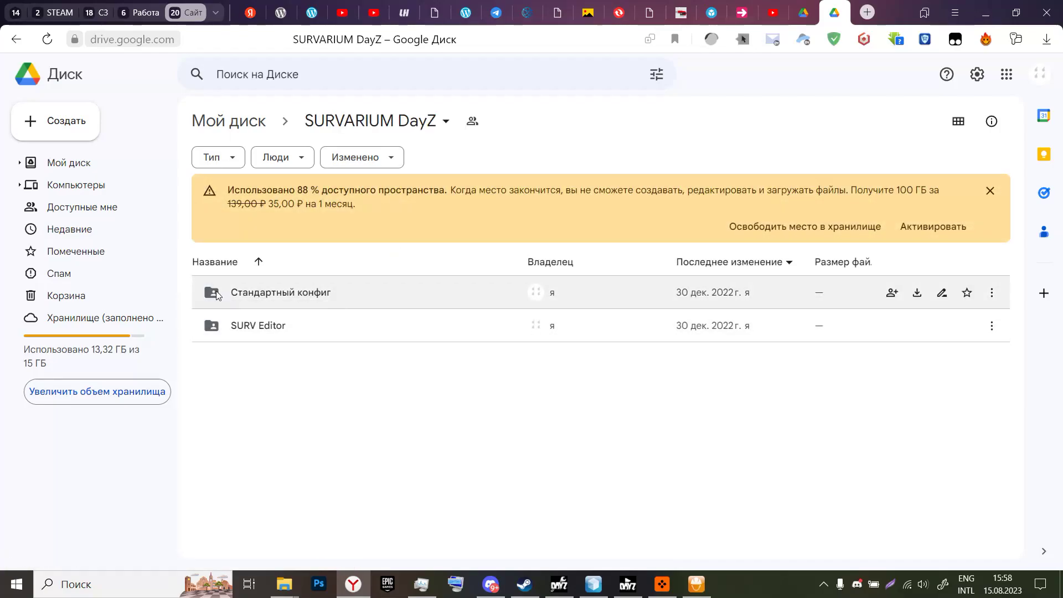
Open Стандартный конфиг and download its config.cpp file
{"action": "double_click", "coordinate": [324, 297]}
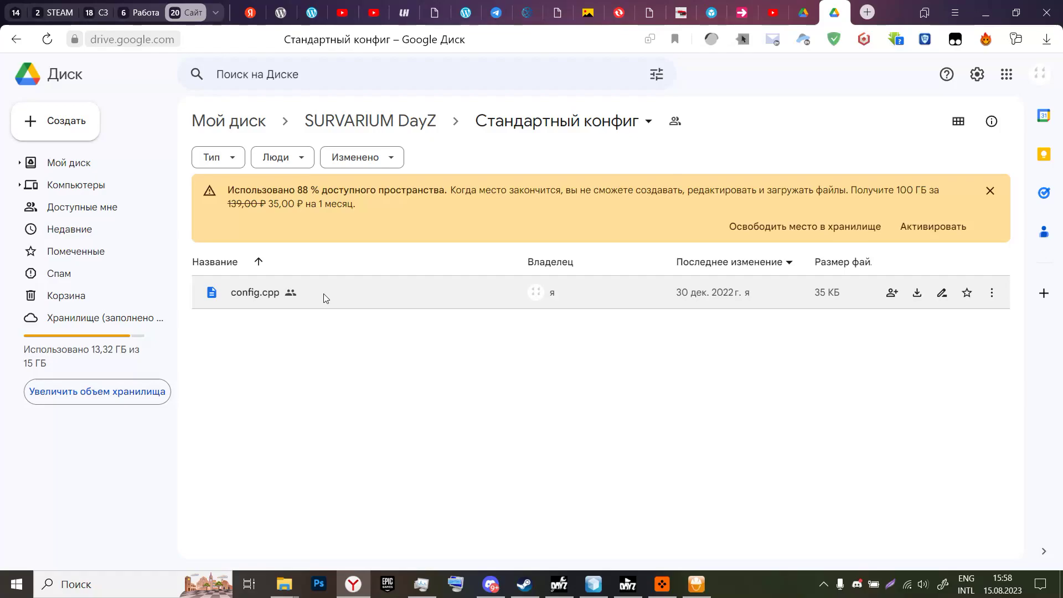
{"action": "left_click", "coordinate": [328, 297]}
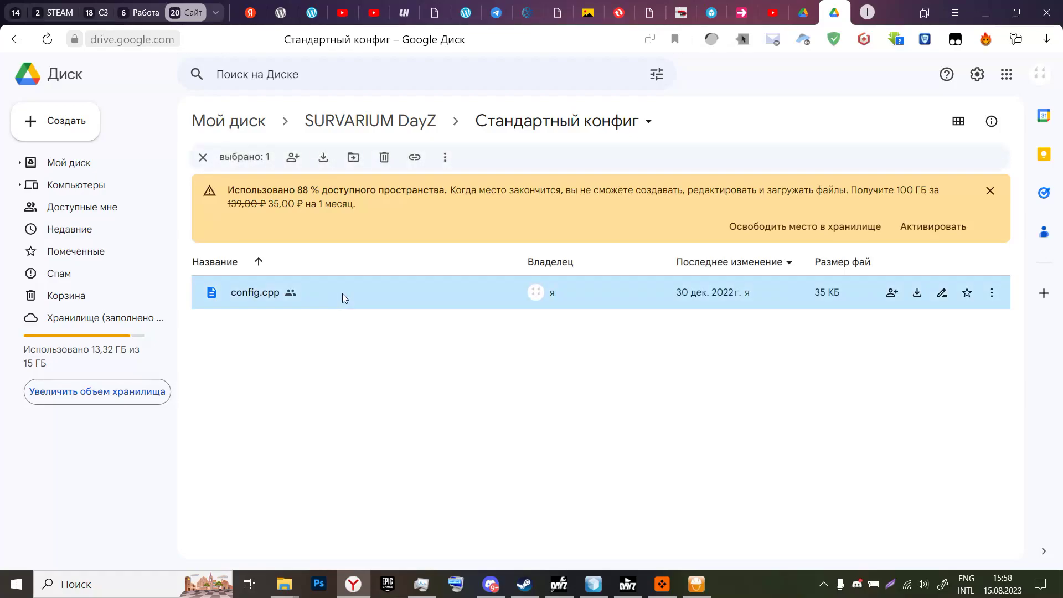
{"action": "left_click", "coordinate": [992, 294]}
{"action": "left_click", "coordinate": [886, 354]}
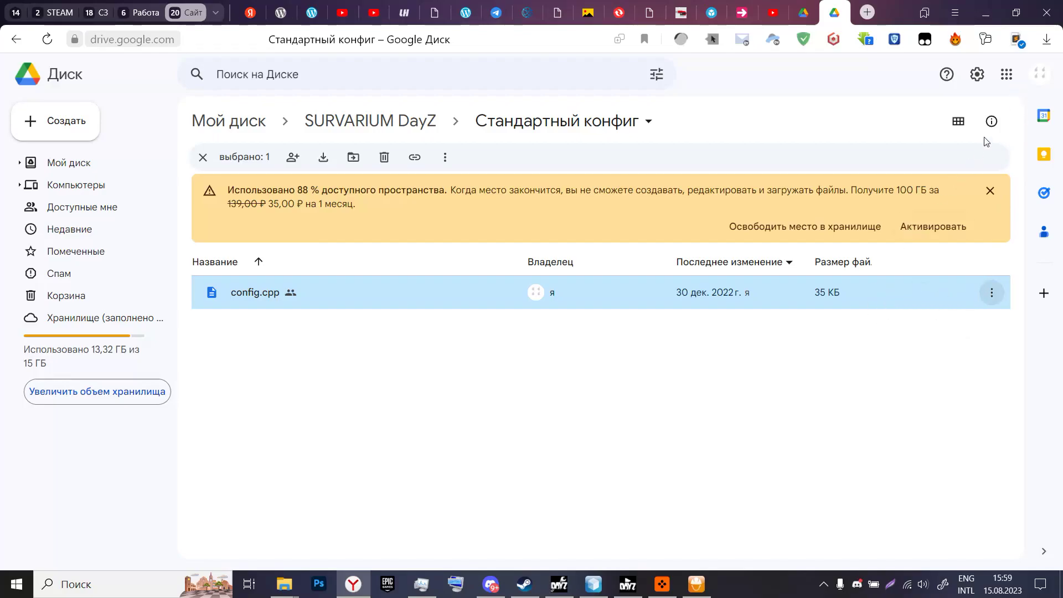
Move the downloaded config into MyServer's Clothing folder and open Clothing
{"action": "mouse_move", "coordinate": [283, 584]}
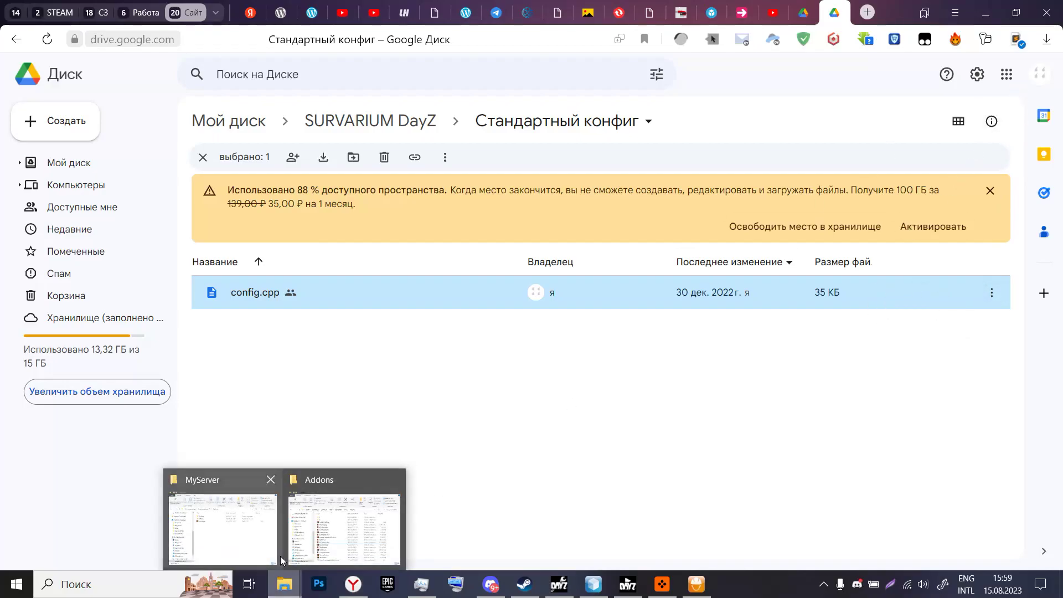
{"action": "left_click", "coordinate": [269, 514]}
{"action": "left_click_drag", "start_coordinate": [354, 202], "coordinate": [415, 373]}
{"action": "left_click_drag", "start_coordinate": [398, 221], "coordinate": [381, 187]}
{"action": "double_click", "coordinate": [381, 187]}
Rename the file to config.cpp by removing the '(15)' suffix, then open it in Sublime Text
{"action": "left_click", "coordinate": [381, 188]}
{"action": "left_click", "coordinate": [381, 189]}
{"action": "left_click", "coordinate": [377, 189]}
{"action": "key", "text": "BackSpace"}
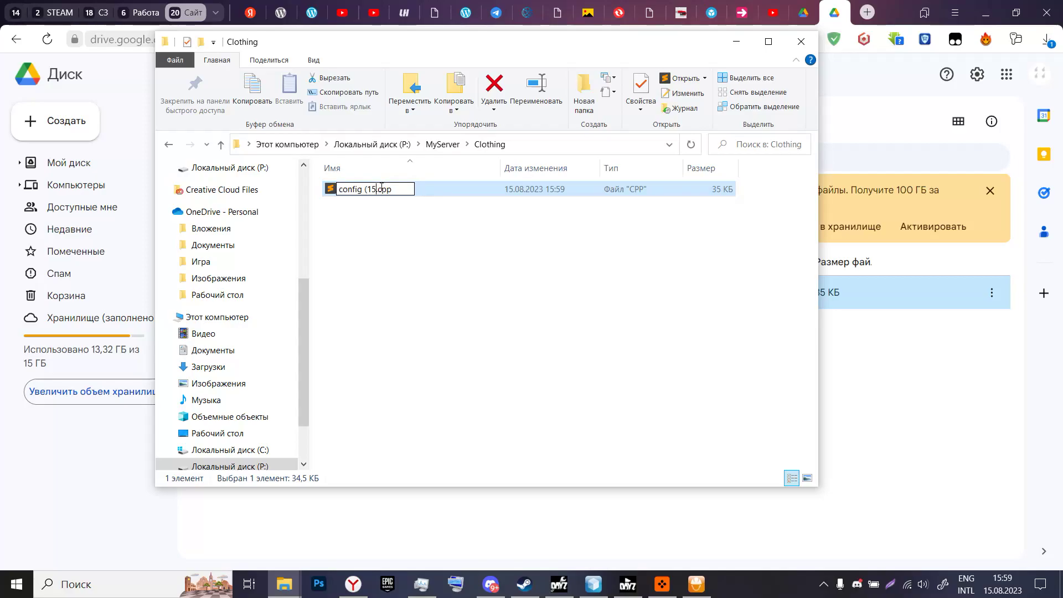
{"action": "key", "text": "BackSpace"}
{"action": "key", "text": "BackSpace"}
{"action": "key", "text": "BackSpace"}
{"action": "key", "text": "BackSpace"}
{"action": "key", "text": "Return"}
{"action": "double_click", "coordinate": [381, 188]}
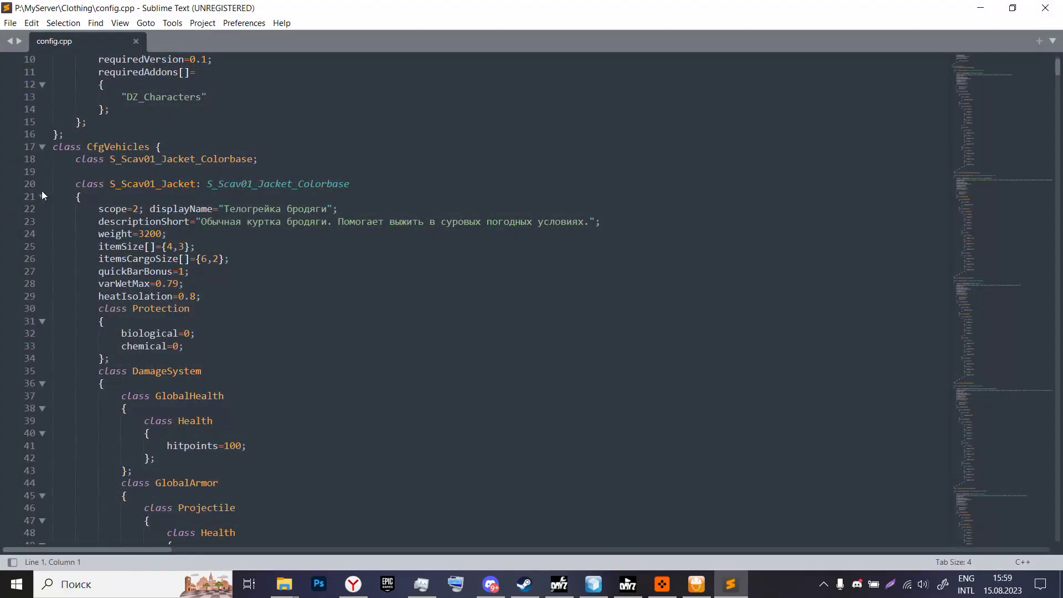
Collapse the S_Scav01 class blocks and the S_Scav02_Anomjacket and Anompants blocks
{"action": "left_click", "coordinate": [41, 196]}
{"action": "left_click", "coordinate": [42, 246]}
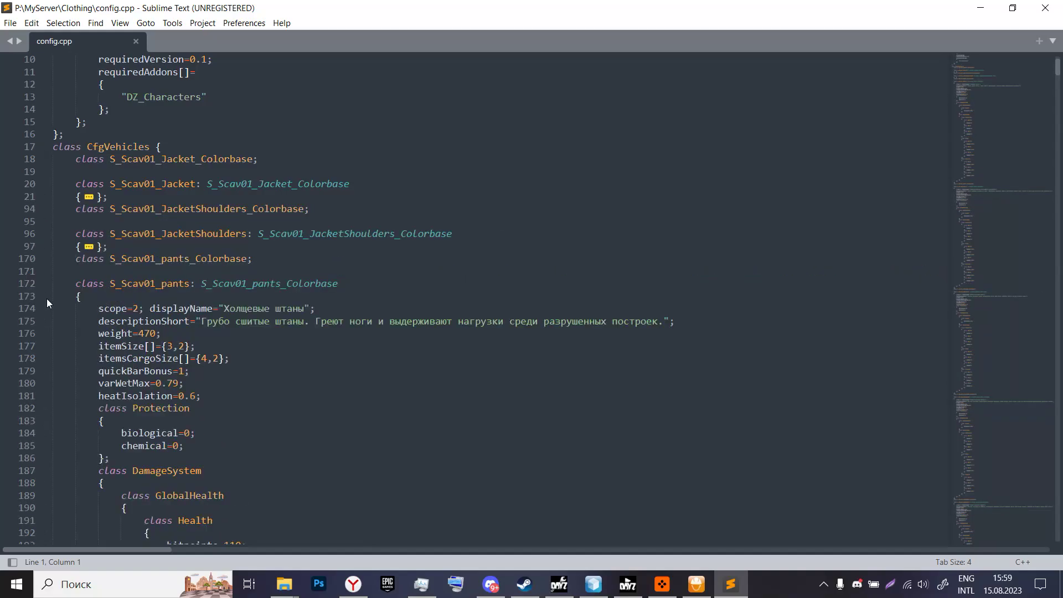
{"action": "left_click", "coordinate": [42, 296]}
{"action": "left_click", "coordinate": [42, 346]}
{"action": "left_click", "coordinate": [42, 395]}
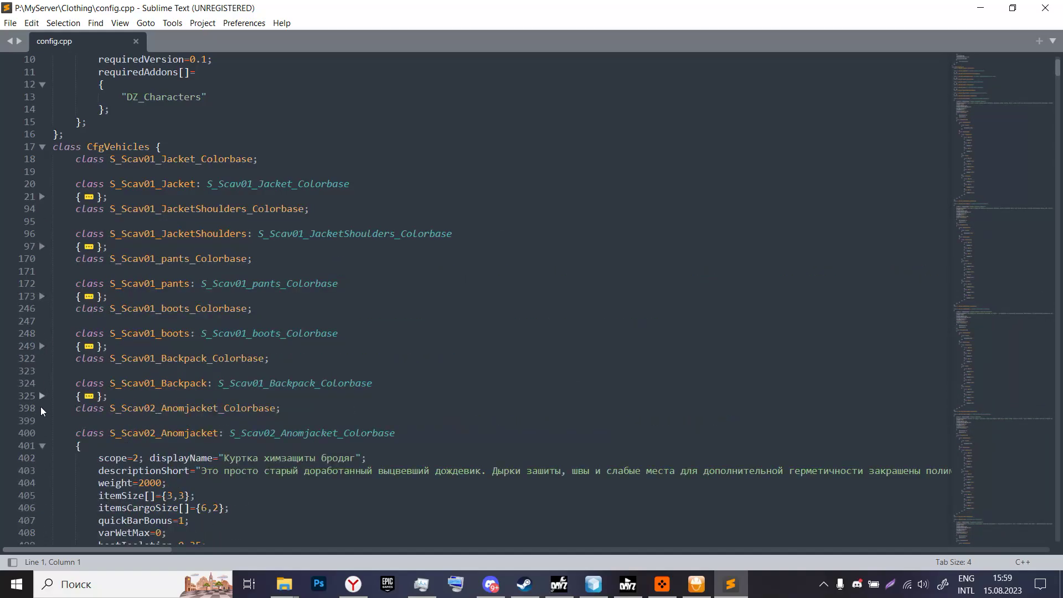
{"action": "left_click", "coordinate": [42, 446]}
{"action": "left_click", "coordinate": [42, 495]}
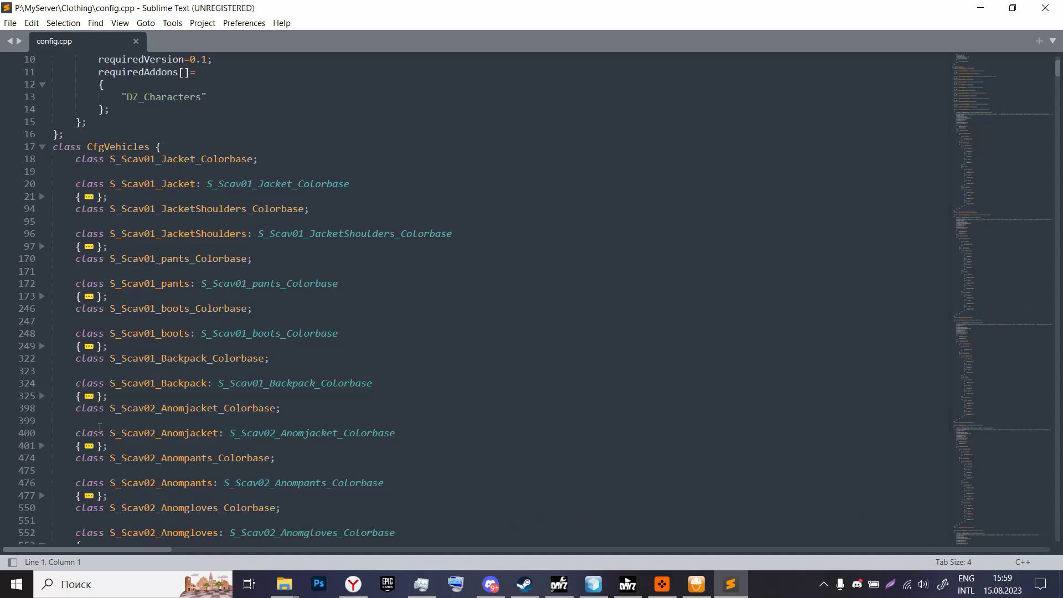
Collapse the blocks from S_Scav02_Anomgloves through S_Scav03_boots to the Gasmask, then close Sublime Text
{"action": "scroll", "coordinate": [50, 454], "scroll_direction": "down", "scroll_amount": 3}
{"action": "left_click", "coordinate": [42, 433]}
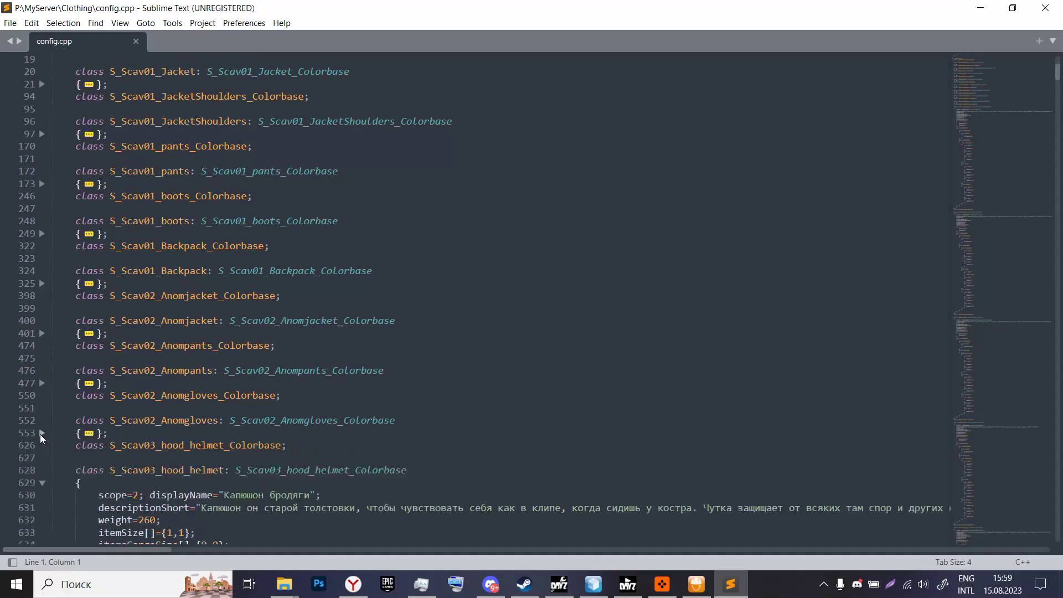
{"action": "left_click", "coordinate": [40, 483]}
{"action": "scroll", "coordinate": [45, 443], "scroll_direction": "down", "scroll_amount": 4}
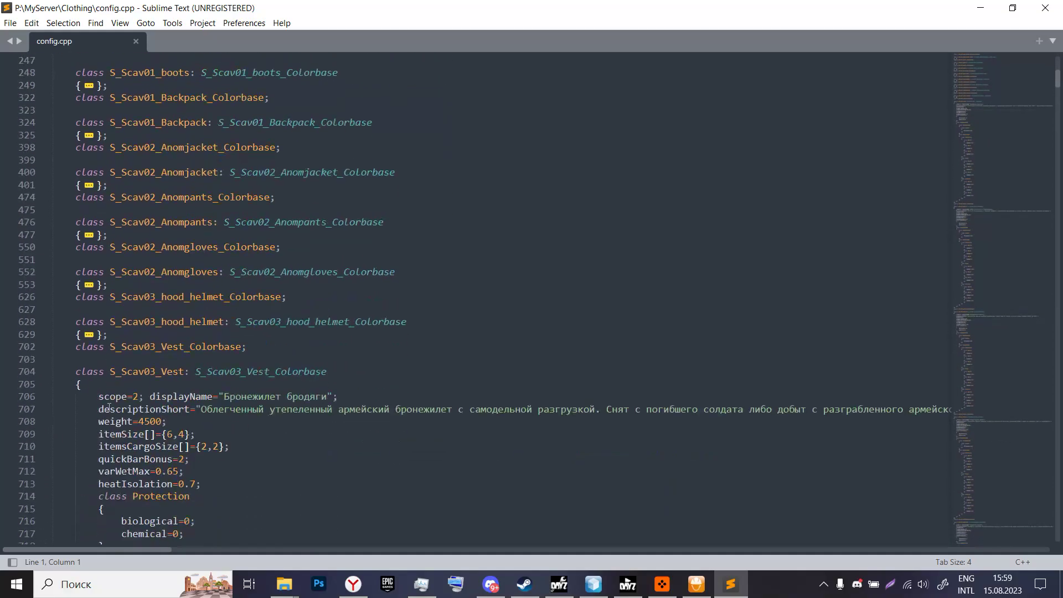
{"action": "left_click", "coordinate": [42, 384]}
{"action": "left_click", "coordinate": [42, 432]}
{"action": "left_click", "coordinate": [42, 483]}
{"action": "scroll", "coordinate": [65, 425], "scroll_direction": "down", "scroll_amount": 3}
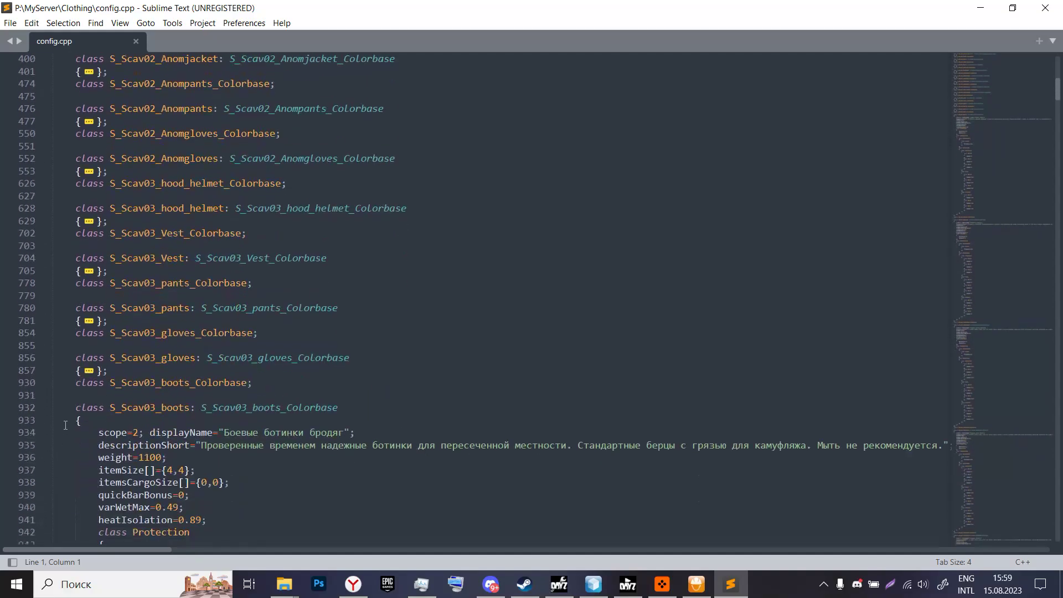
{"action": "left_click", "coordinate": [44, 419]}
{"action": "left_click", "coordinate": [42, 420]}
{"action": "scroll", "coordinate": [88, 342], "scroll_direction": "down", "scroll_amount": 4}
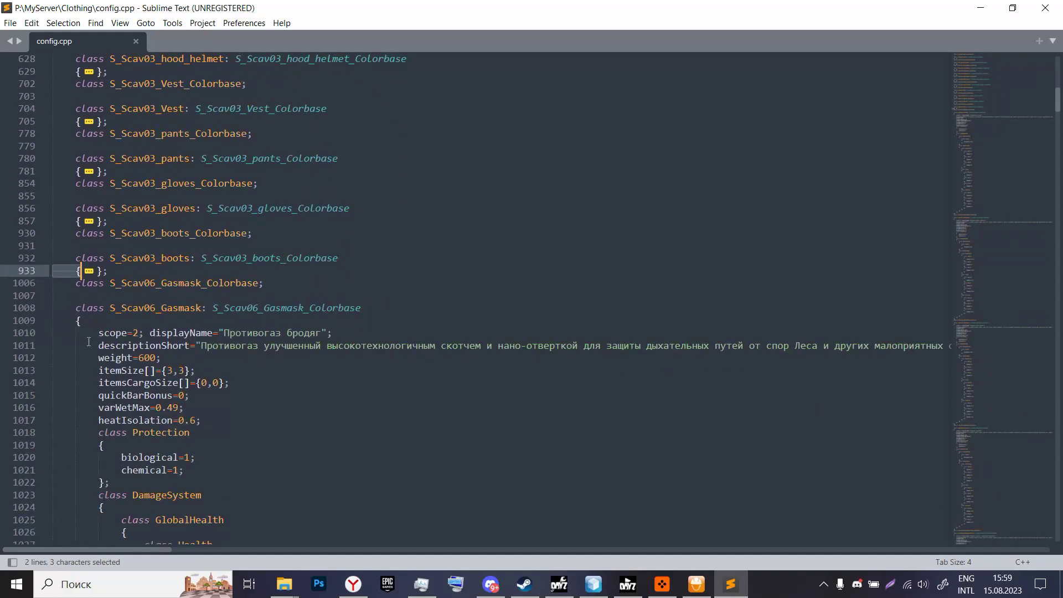
{"action": "left_click", "coordinate": [40, 319]}
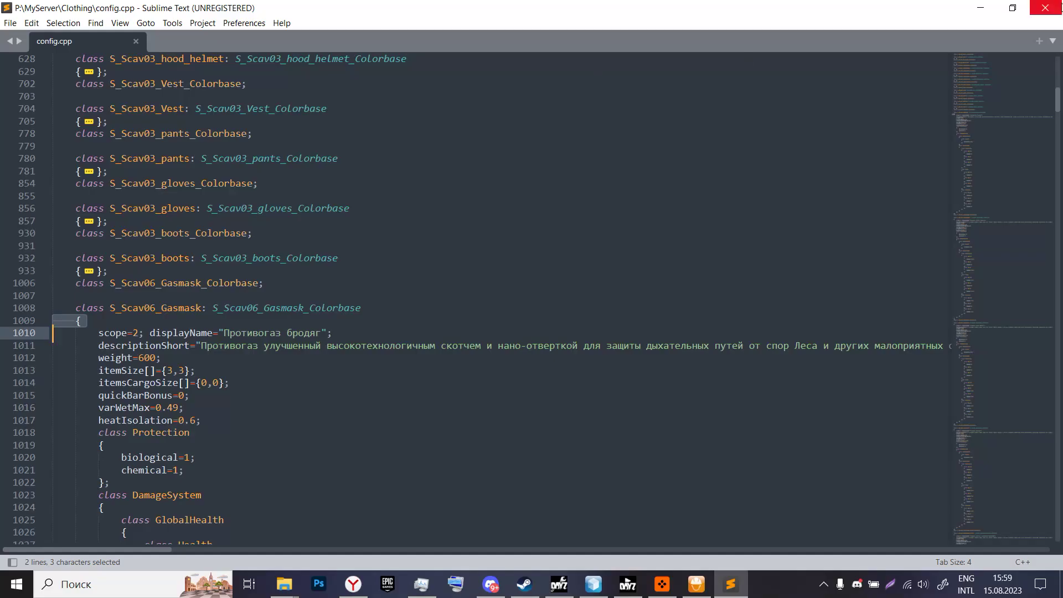
{"action": "left_click", "coordinate": [1045, 8]}
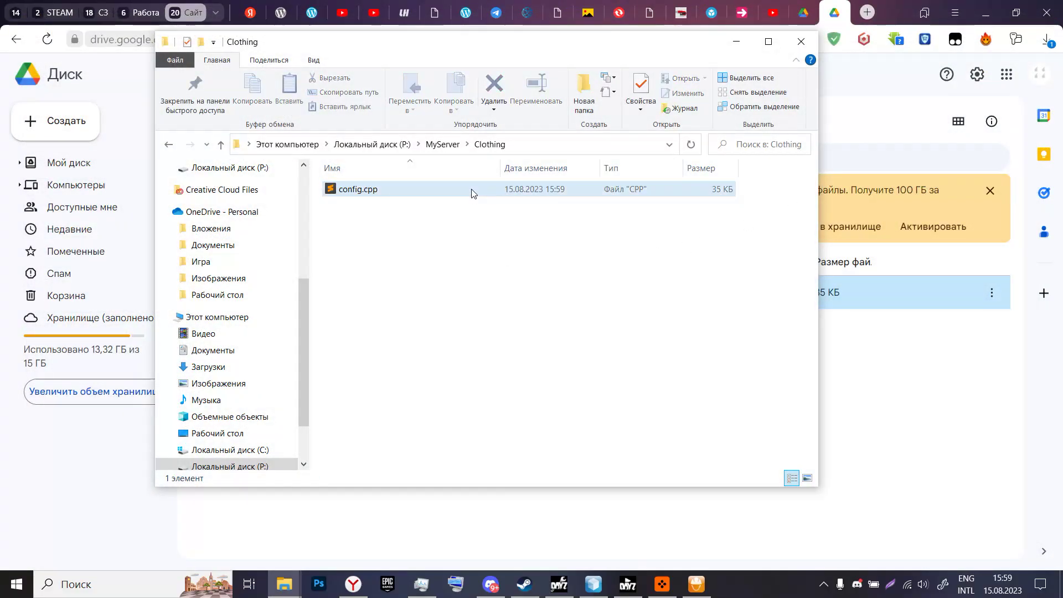
Permanently delete config.cpp from the Clothing folder
{"action": "left_click", "coordinate": [471, 192]}
{"action": "key", "text": "shift+Delete"}
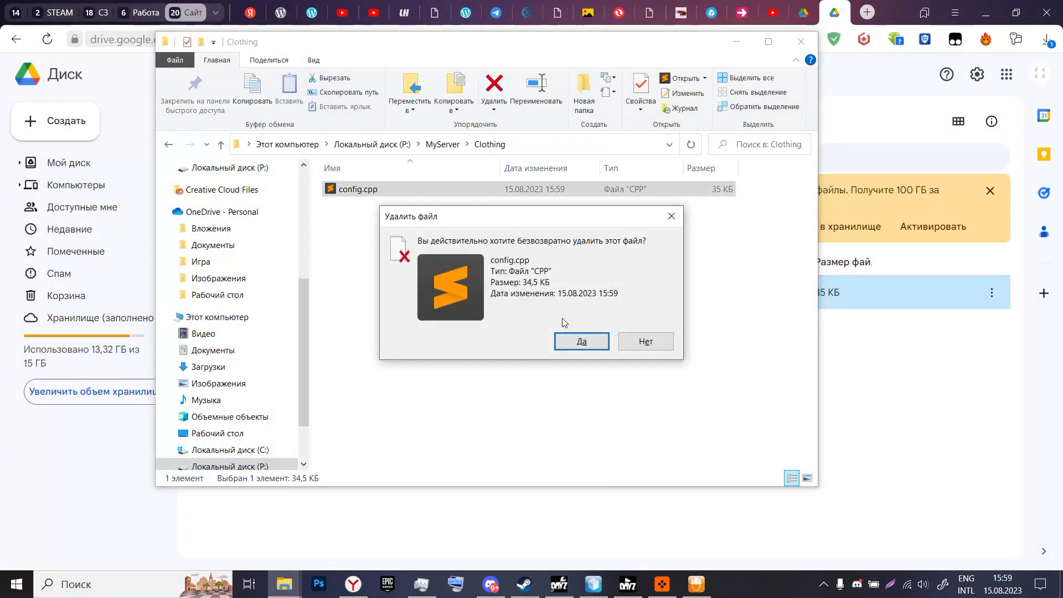
{"action": "left_click", "coordinate": [580, 341]}
Open the SURV Editor folder in Google Drive, minimize the browser, and select the desktop win32 folder
{"action": "left_click", "coordinate": [736, 42]}
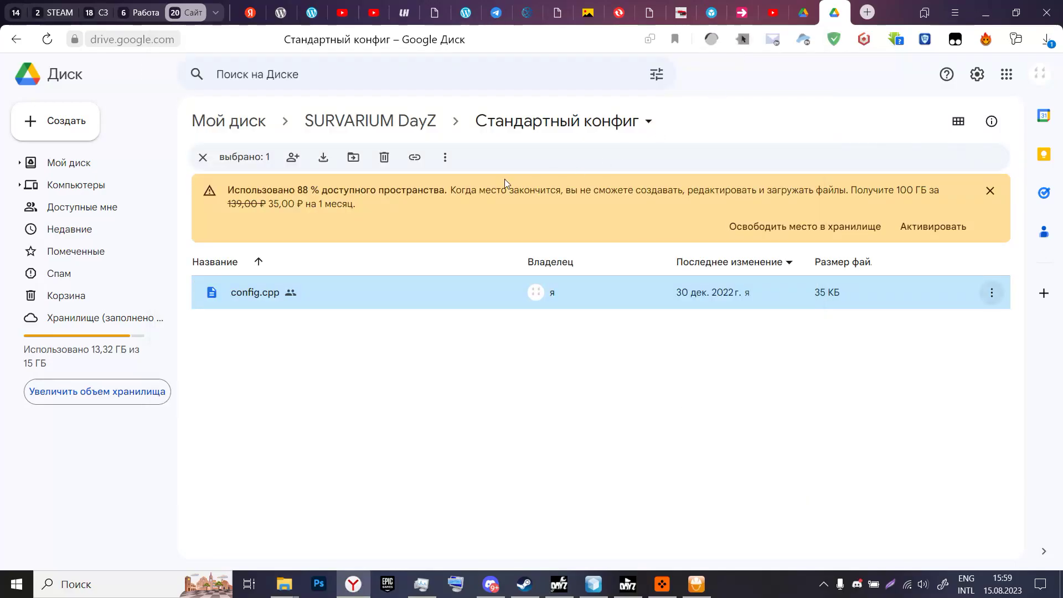
{"action": "left_click", "coordinate": [377, 121]}
{"action": "left_click", "coordinate": [268, 328]}
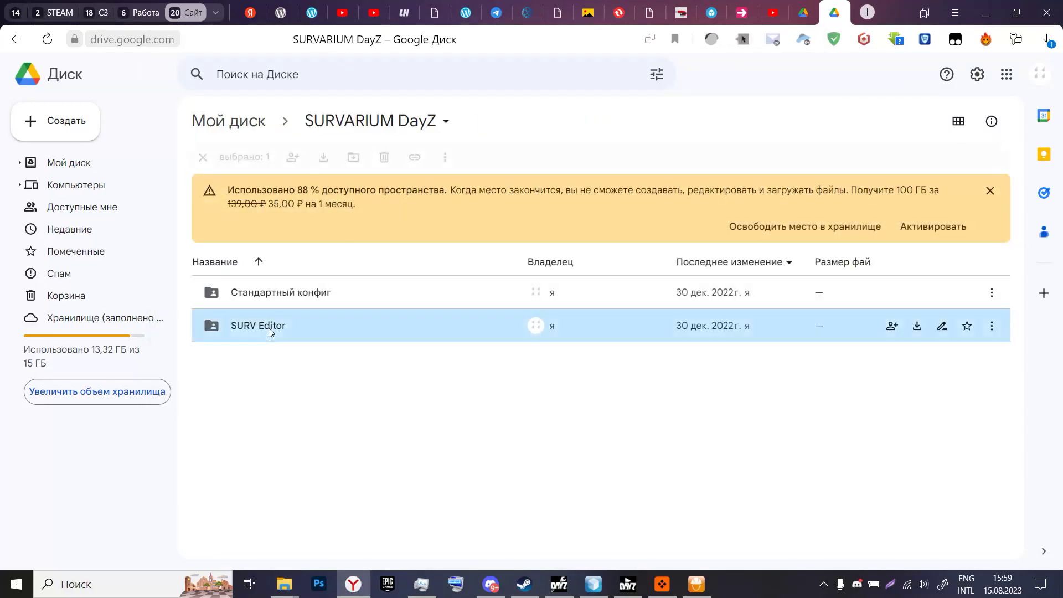
{"action": "double_click", "coordinate": [268, 328]}
{"action": "left_click", "coordinate": [985, 12]}
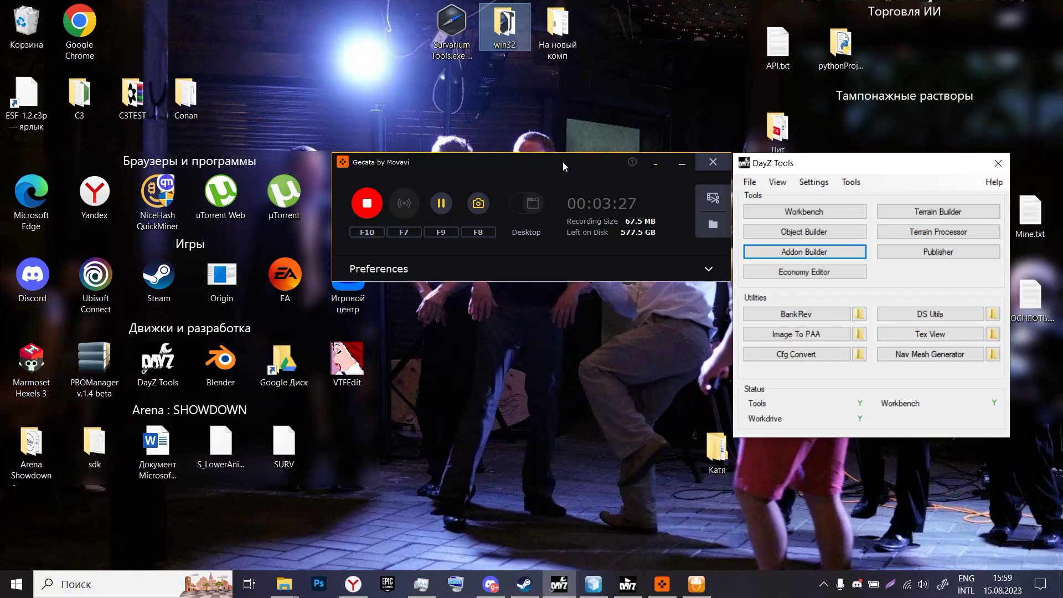
{"action": "left_click_drag", "start_coordinate": [562, 162], "coordinate": [562, 173]}
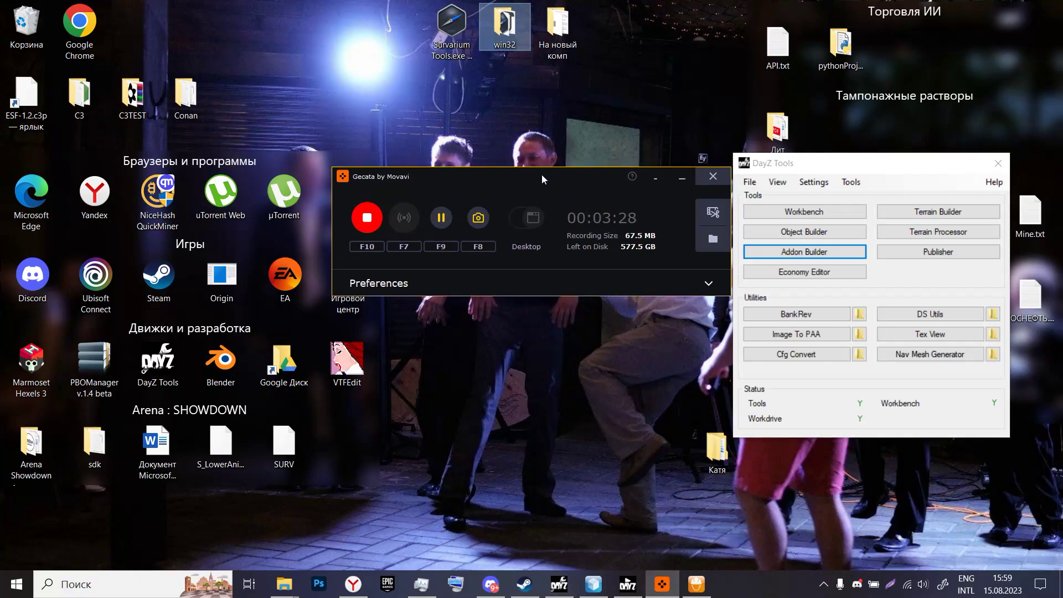
{"action": "left_click", "coordinate": [509, 48]}
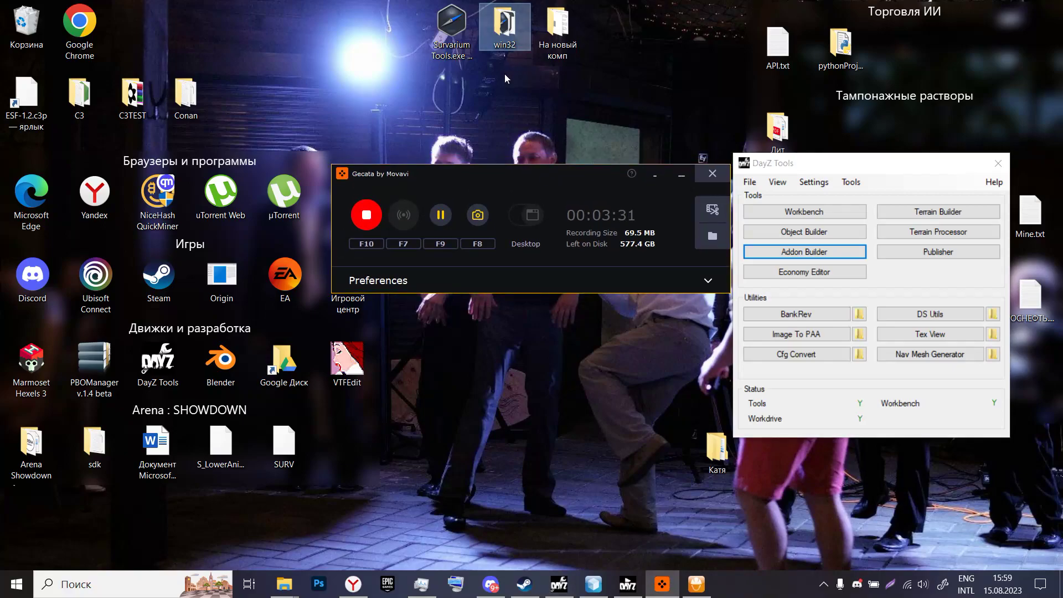
Open win32, create a shortcut to Survarium Tools.exe, then delete that first shortcut
{"action": "double_click", "coordinate": [510, 44]}
{"action": "scroll", "coordinate": [488, 378], "scroll_direction": "down", "scroll_amount": 2}
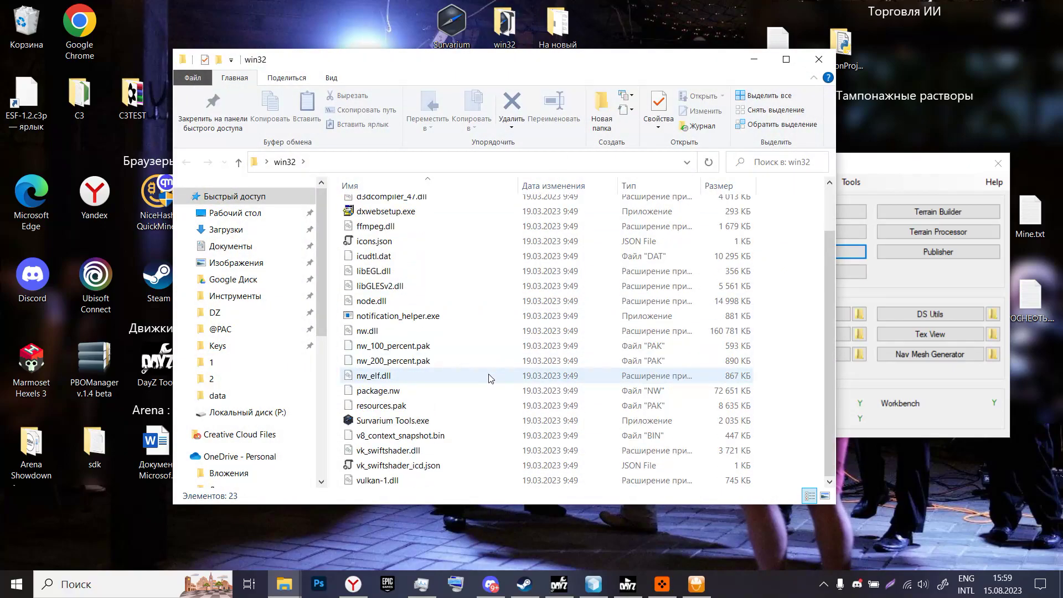
{"action": "left_click", "coordinate": [398, 421]}
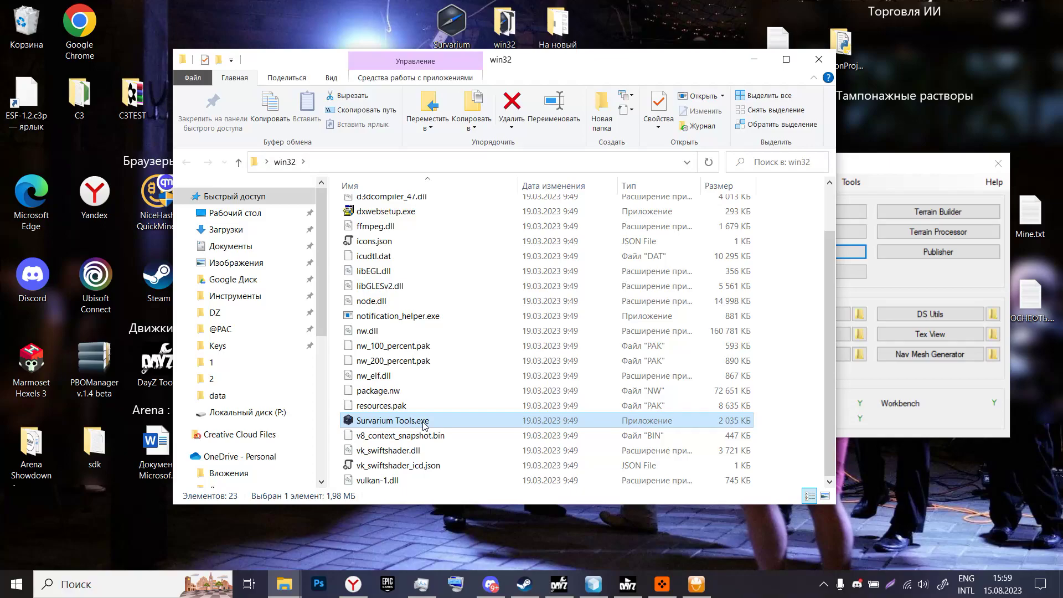
{"action": "right_click", "coordinate": [424, 424]}
{"action": "left_click", "coordinate": [365, 505]}
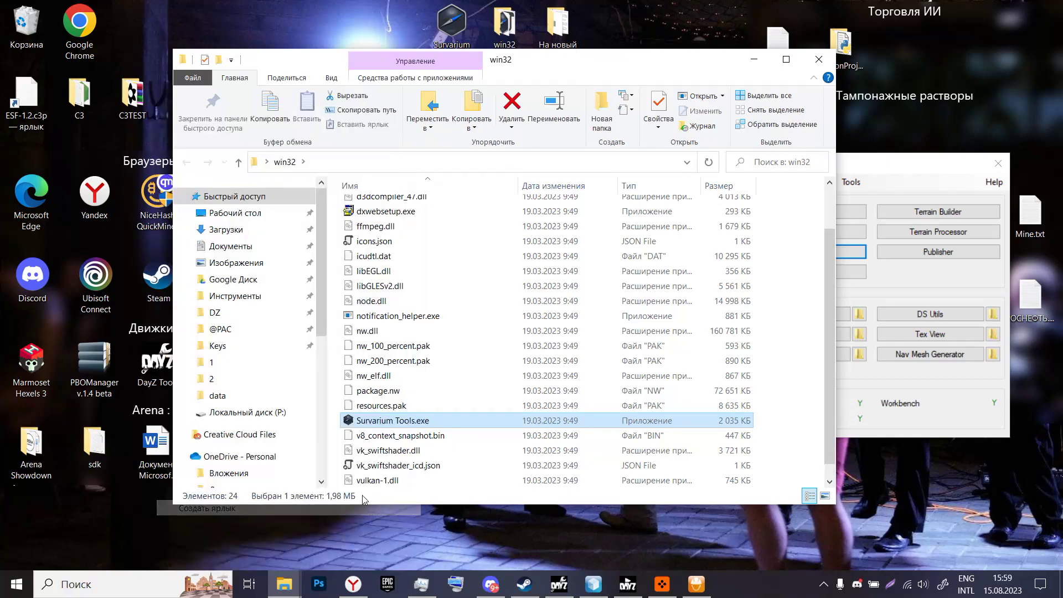
{"action": "left_click", "coordinate": [464, 436]}
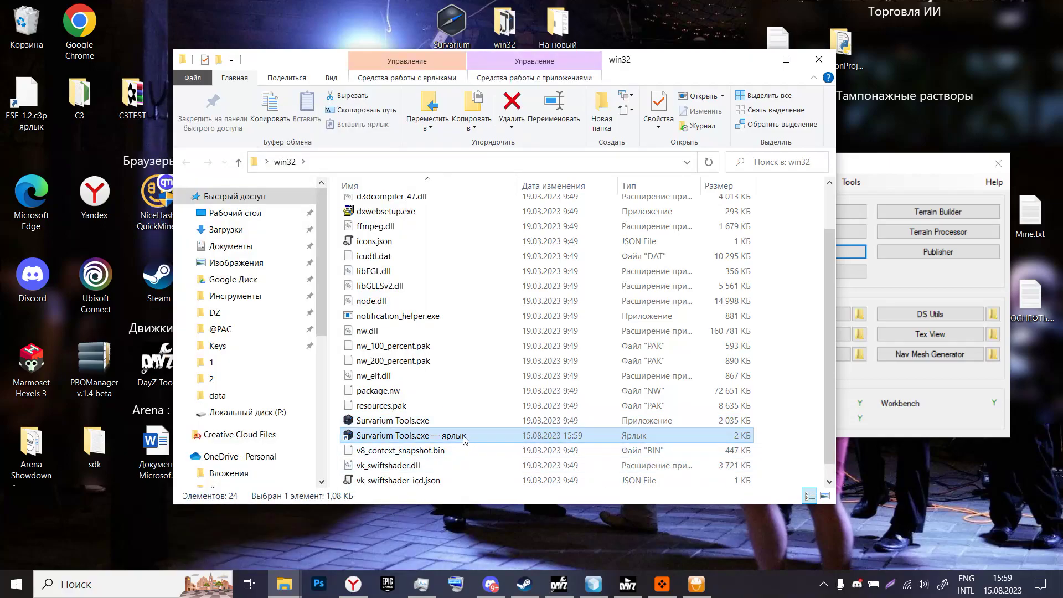
{"action": "key", "text": "Delete"}
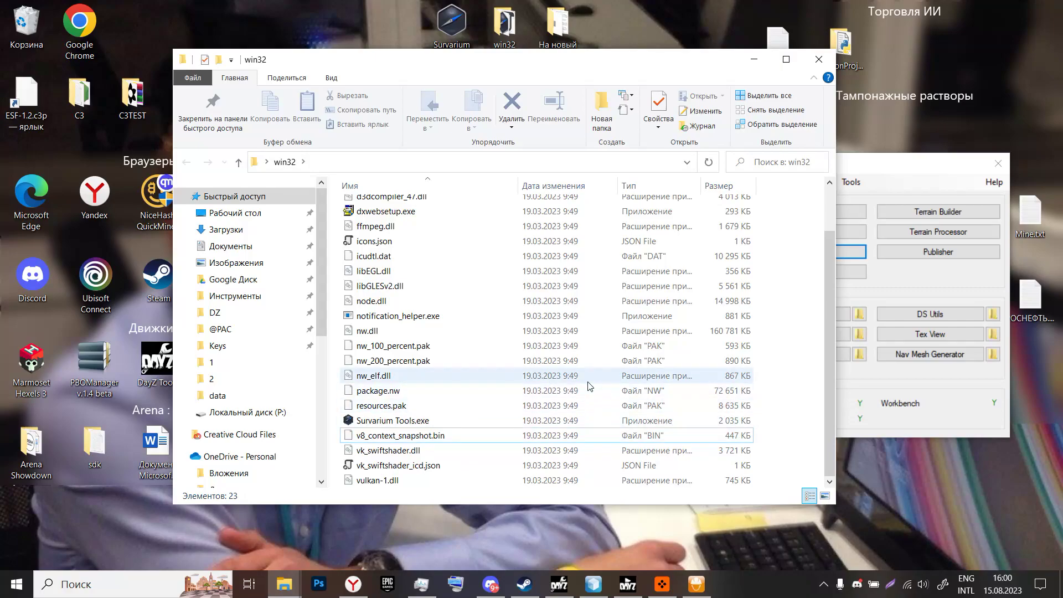
Create a new Survarium Tools.exe shortcut and drag it out toward the desktop
{"action": "scroll", "coordinate": [588, 386], "scroll_direction": "up", "scroll_amount": 2}
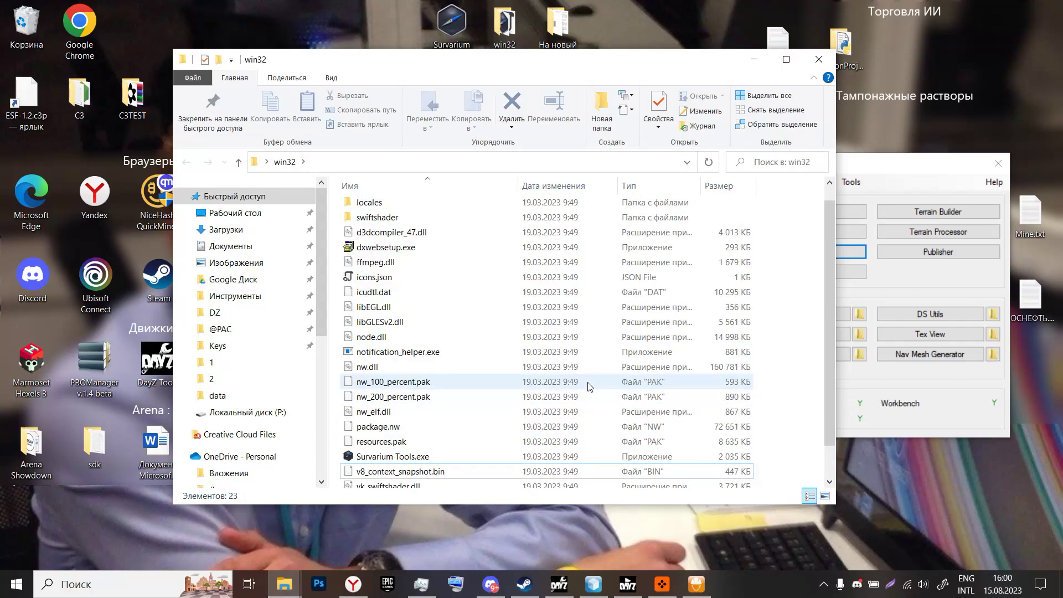
{"action": "scroll", "coordinate": [588, 386], "scroll_direction": "down", "scroll_amount": 2}
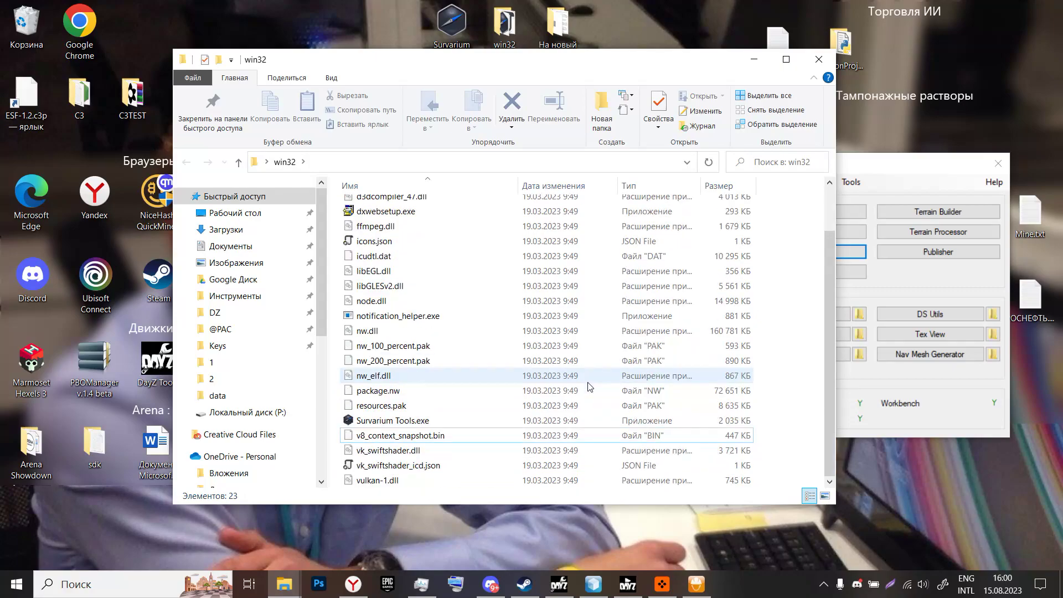
{"action": "left_click", "coordinate": [498, 420]}
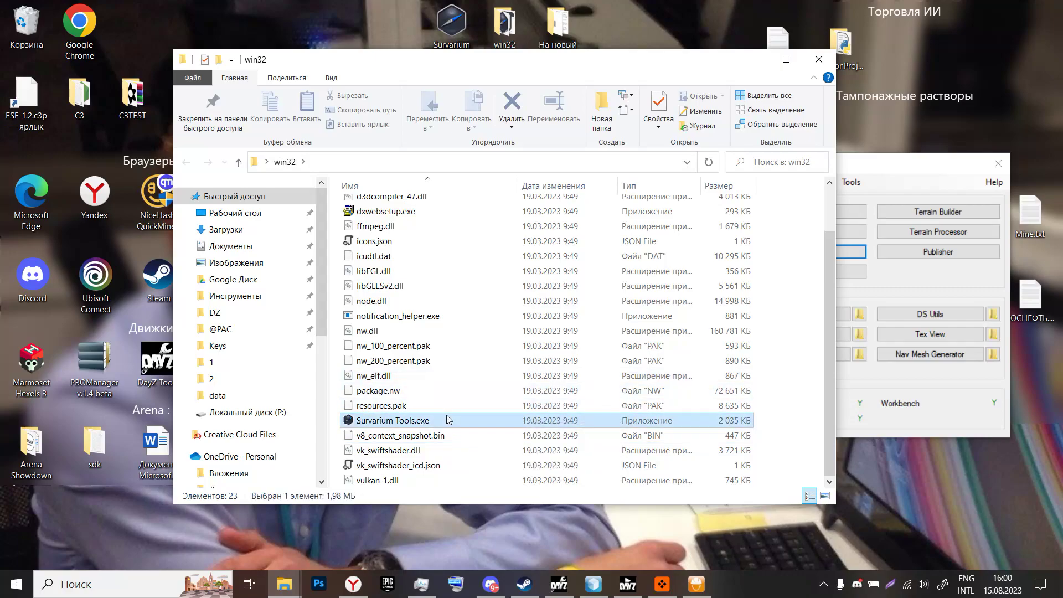
{"action": "right_click", "coordinate": [447, 419]}
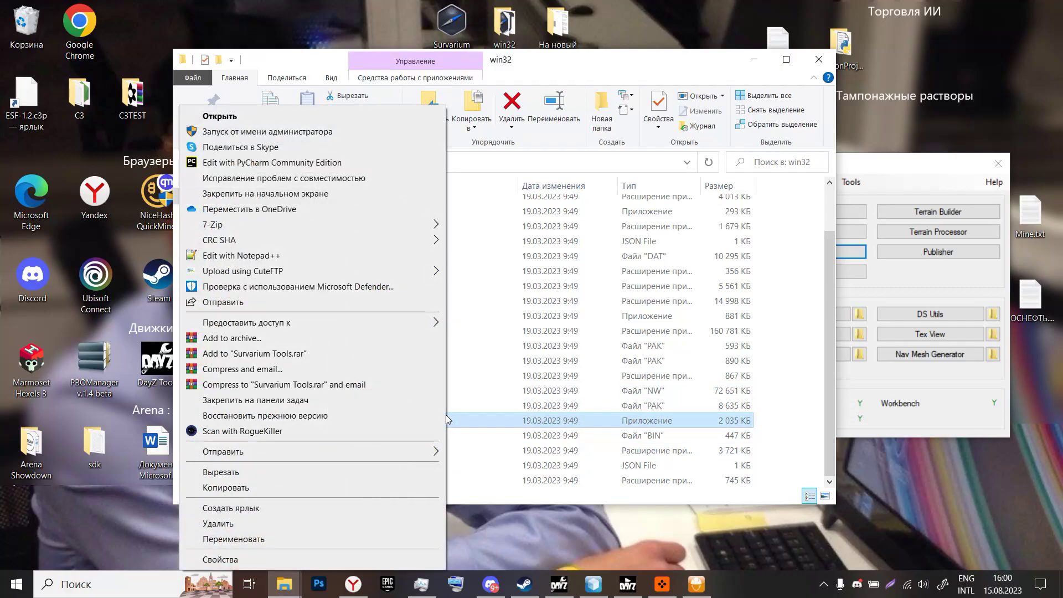
{"action": "left_click", "coordinate": [338, 508]}
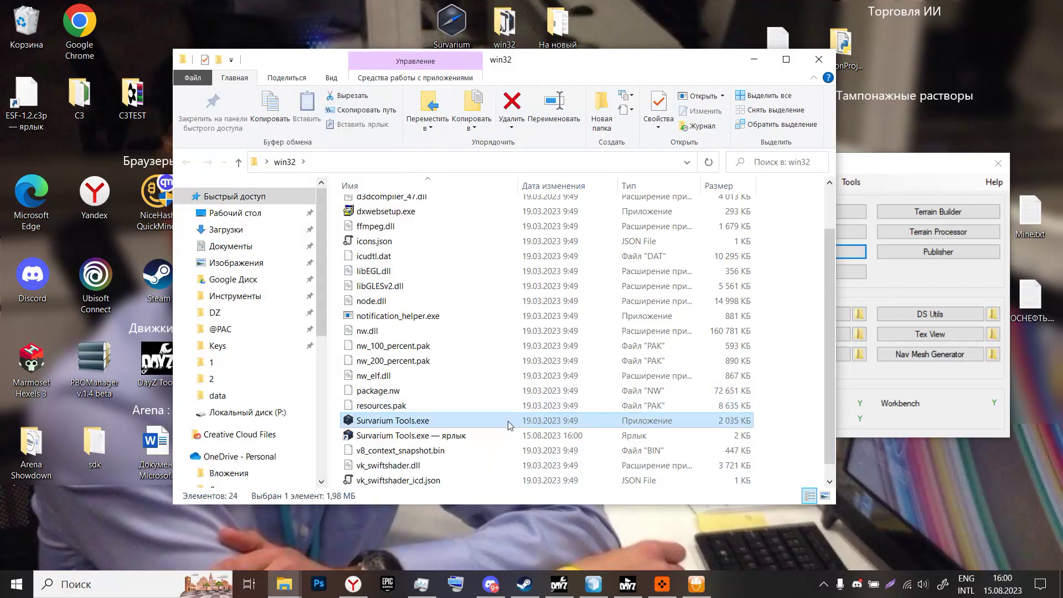
{"action": "left_click", "coordinate": [454, 435]}
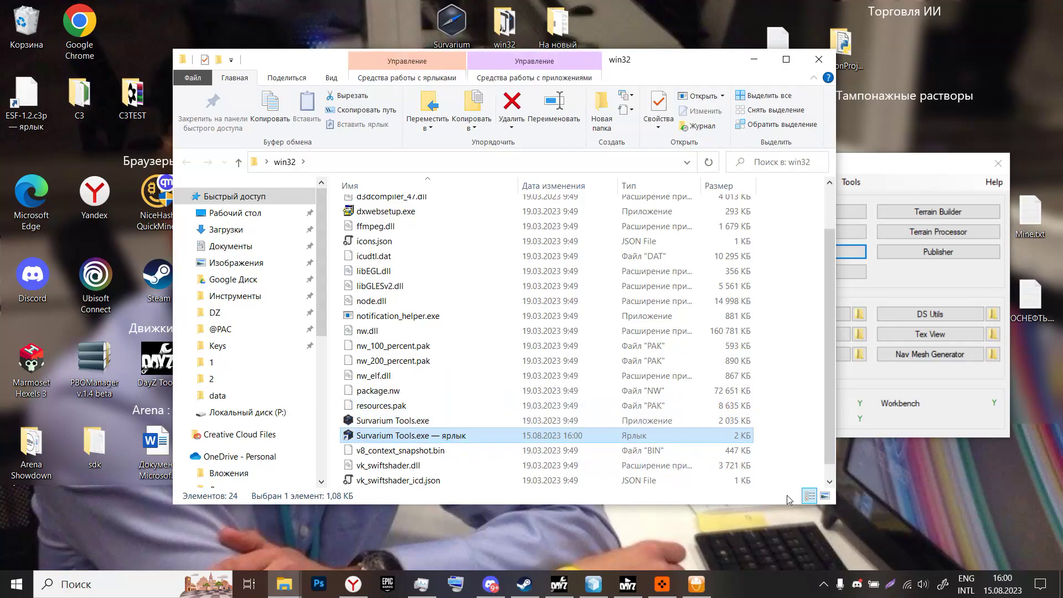
{"action": "left_click_drag", "start_coordinate": [789, 500], "coordinate": [459, 427]}
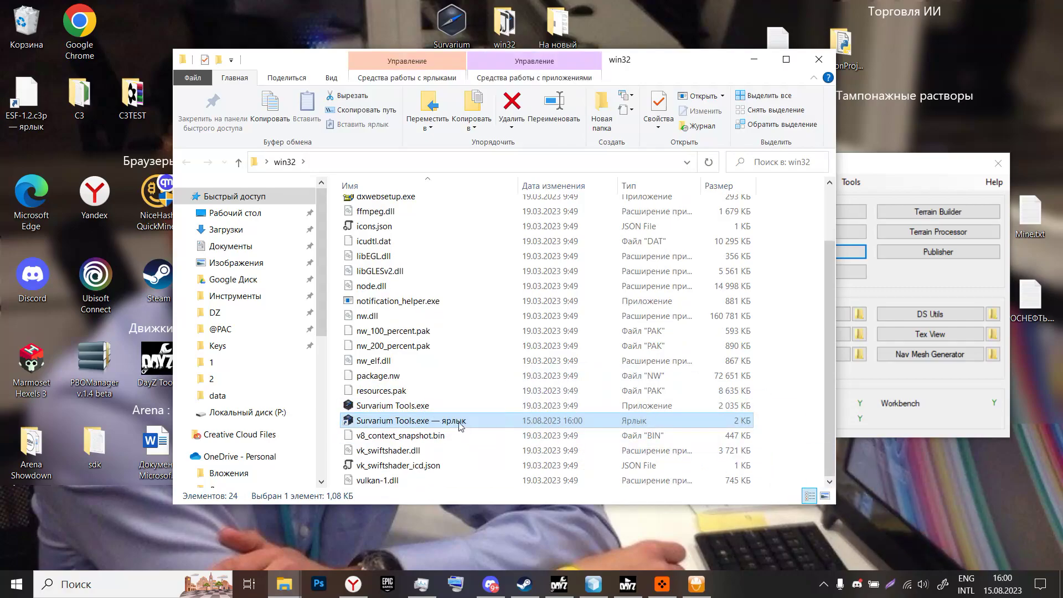
Move the desktop win32 folder into Conan, check it's inside, and keep the Survarium Tools shortcut on the desktop
{"action": "left_click", "coordinate": [818, 60]}
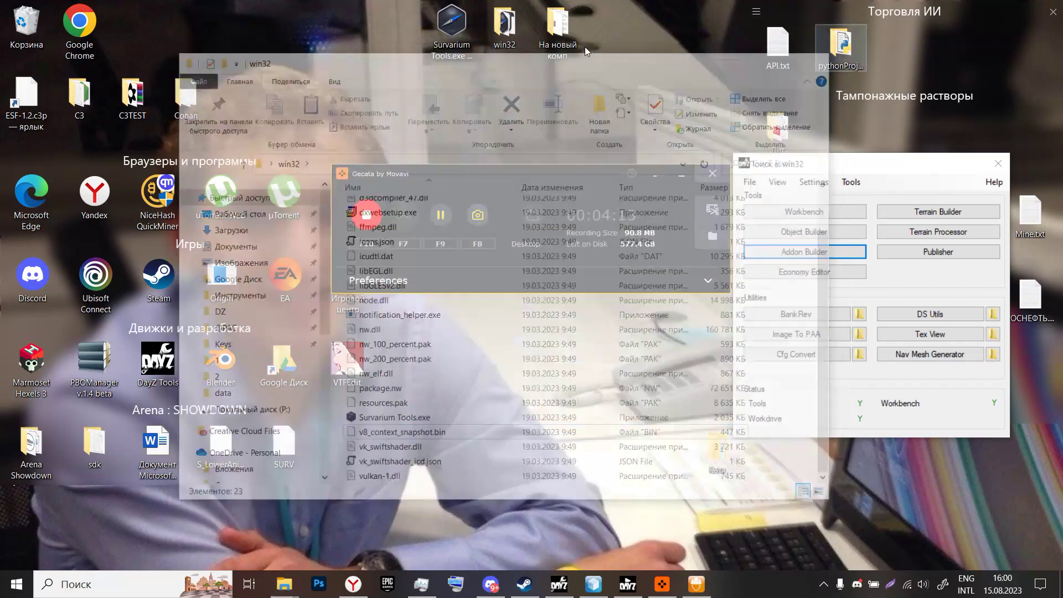
{"action": "left_click", "coordinate": [467, 43]}
{"action": "left_click", "coordinate": [506, 33]}
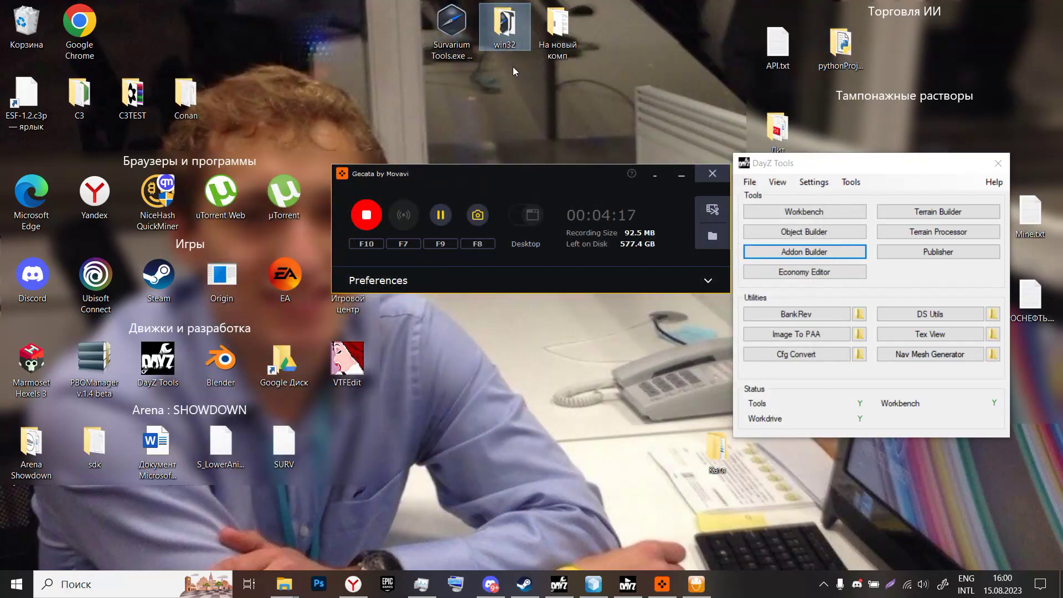
{"action": "left_click_drag", "start_coordinate": [503, 28], "coordinate": [204, 98]}
{"action": "double_click", "coordinate": [204, 99]}
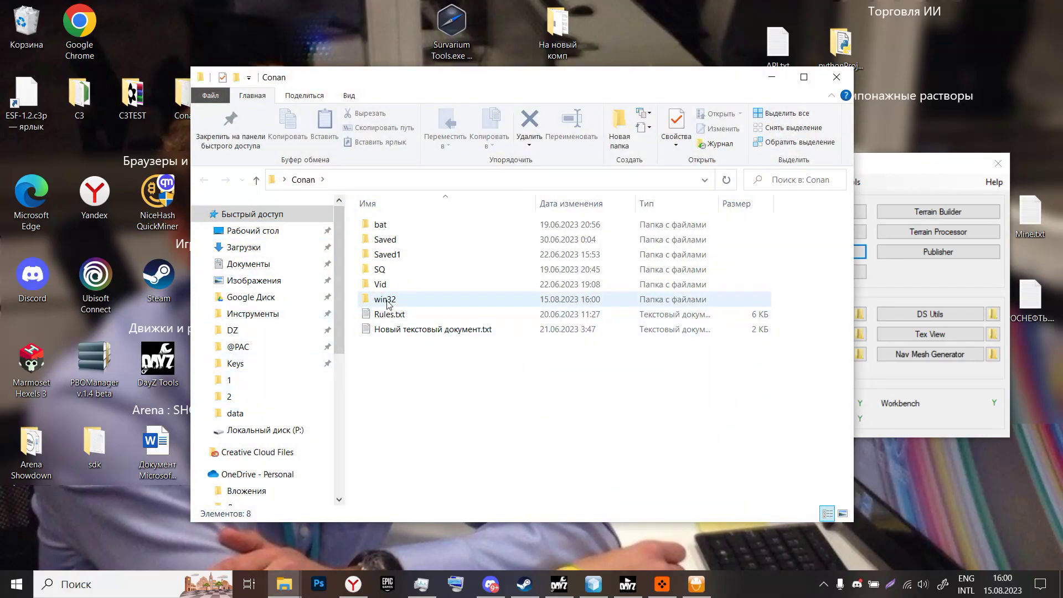
{"action": "left_click", "coordinate": [836, 77]}
{"action": "left_click", "coordinate": [463, 45]}
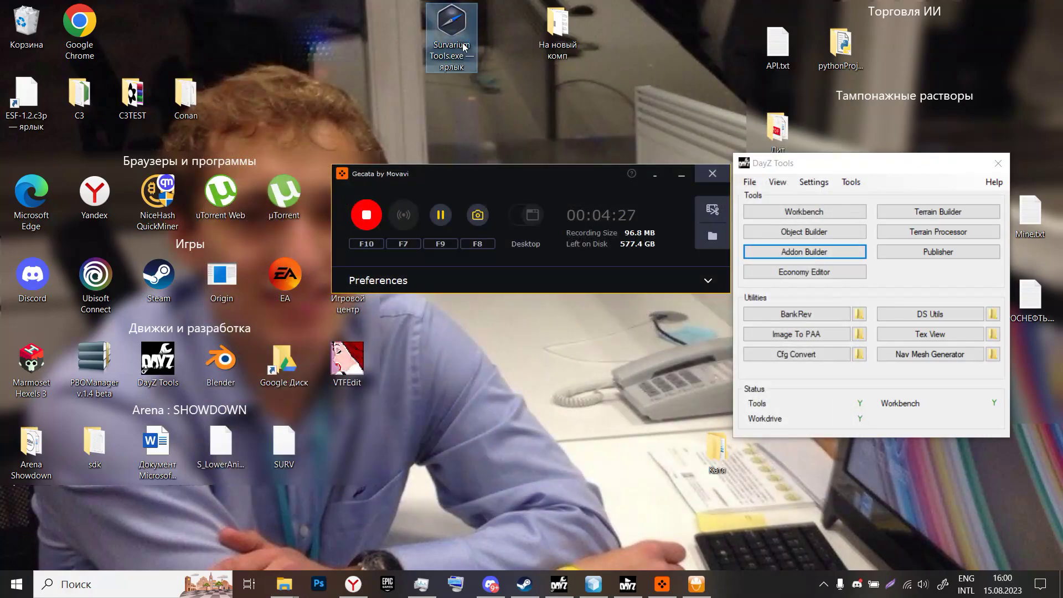
Launch Survarium Tools, turn its volume slider to minimum and switch the interface to English
{"action": "double_click", "coordinate": [463, 45]}
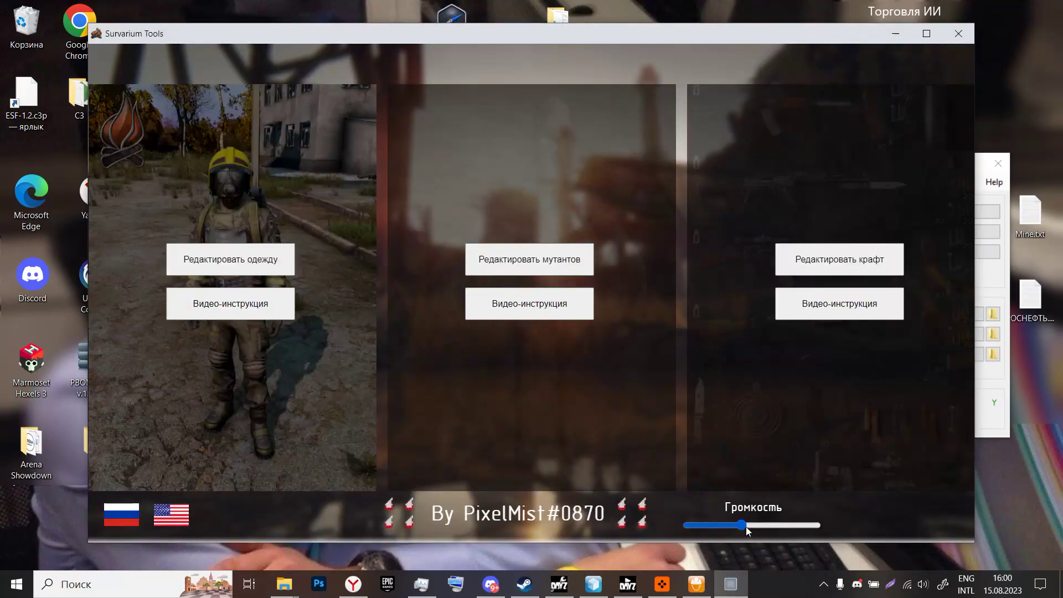
{"action": "left_click_drag", "start_coordinate": [745, 527], "coordinate": [645, 527]}
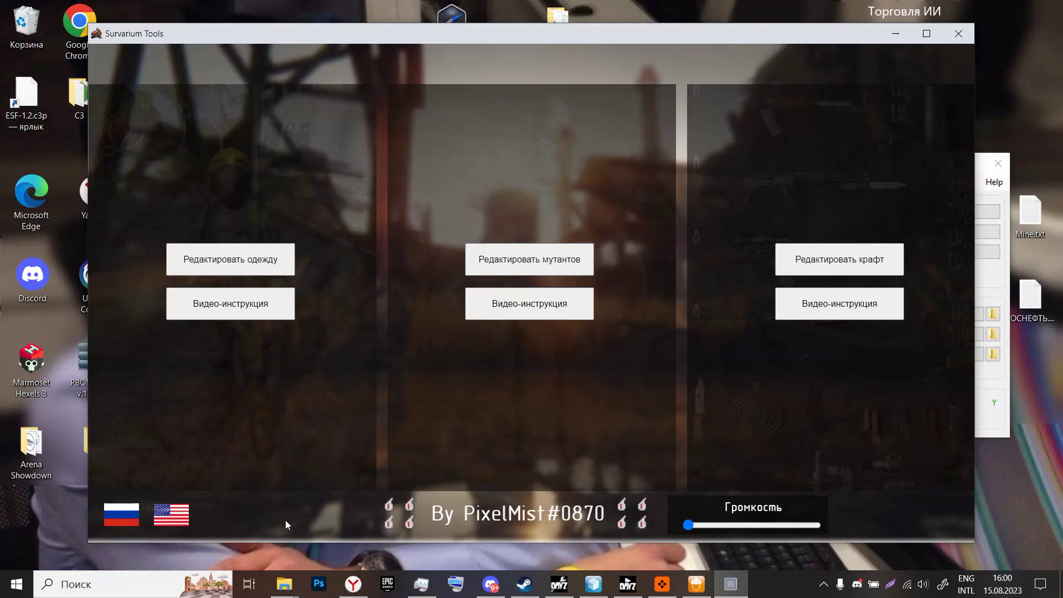
{"action": "left_click", "coordinate": [173, 514]}
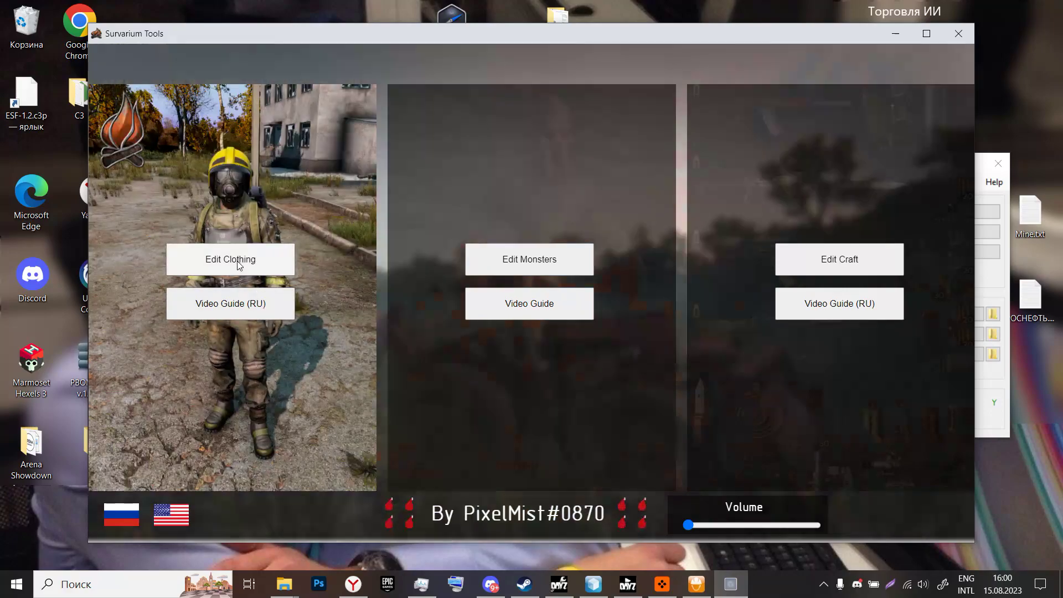
Open the clothing editor and preview the S_Scav01_pants and S_Scav02_Anomjacket items
{"action": "left_click", "coordinate": [237, 261]}
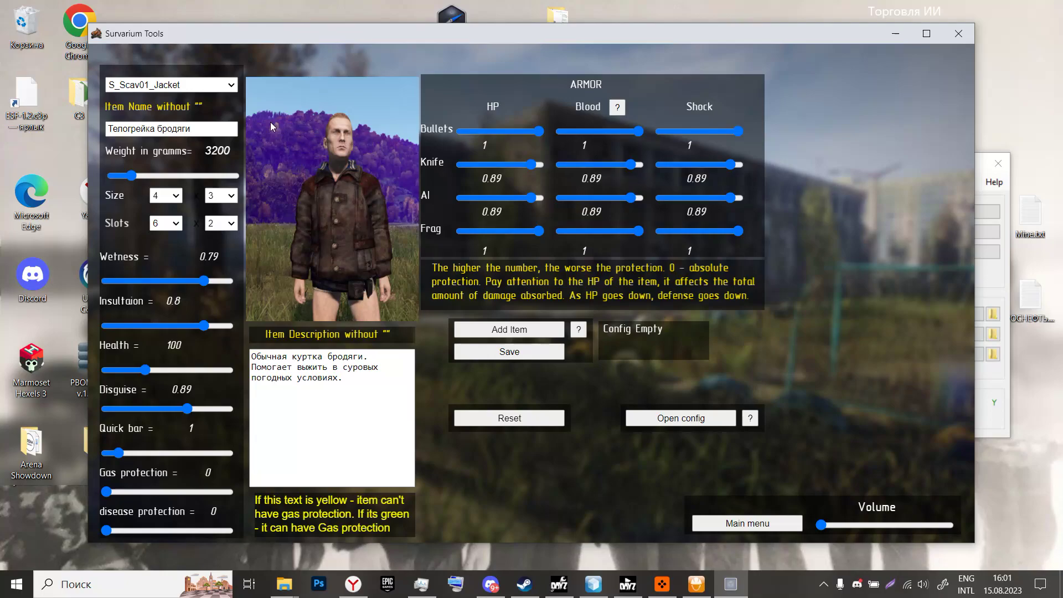
{"action": "left_click", "coordinate": [158, 85]}
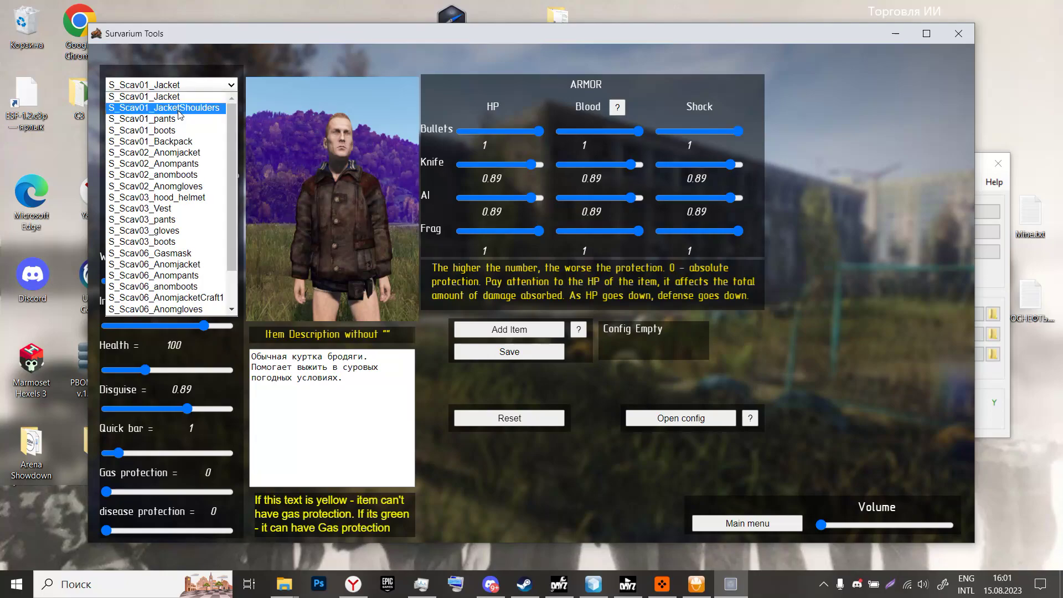
{"action": "scroll", "coordinate": [232, 125], "scroll_direction": "down", "scroll_amount": 1}
{"action": "scroll", "coordinate": [233, 150], "scroll_direction": "down", "scroll_amount": 3}
{"action": "scroll", "coordinate": [234, 181], "scroll_direction": "up", "scroll_amount": 4}
{"action": "left_click", "coordinate": [192, 112]}
{"action": "left_click", "coordinate": [192, 86]}
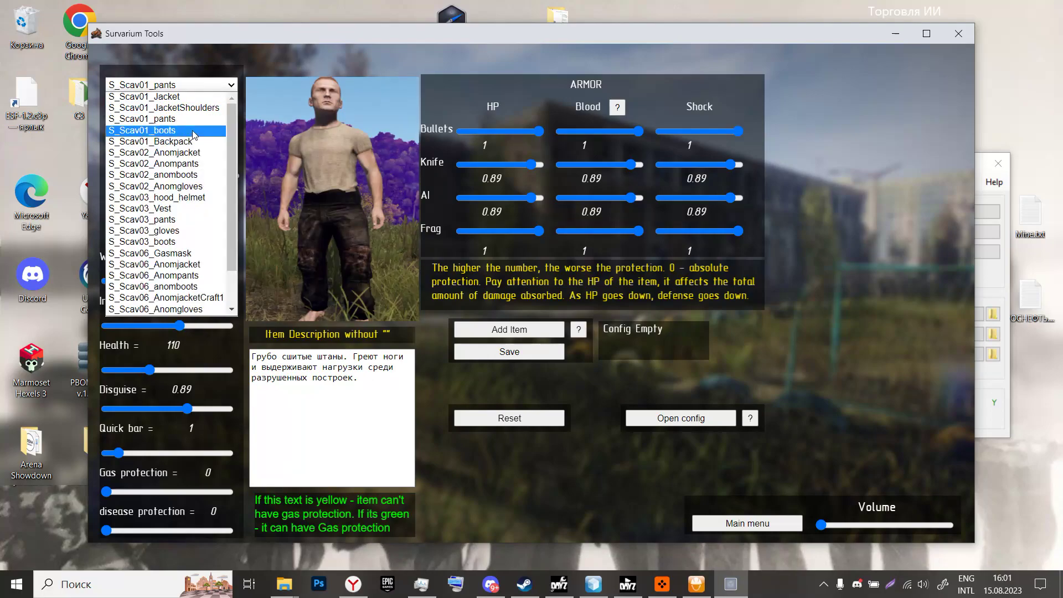
{"action": "left_click", "coordinate": [160, 157]}
Check S_Scav03_pants and S_Scav03_gloves, then load S_Scav01_Jacket (3200 g, 100 health)
{"action": "left_click", "coordinate": [203, 86]}
{"action": "left_click", "coordinate": [166, 219]}
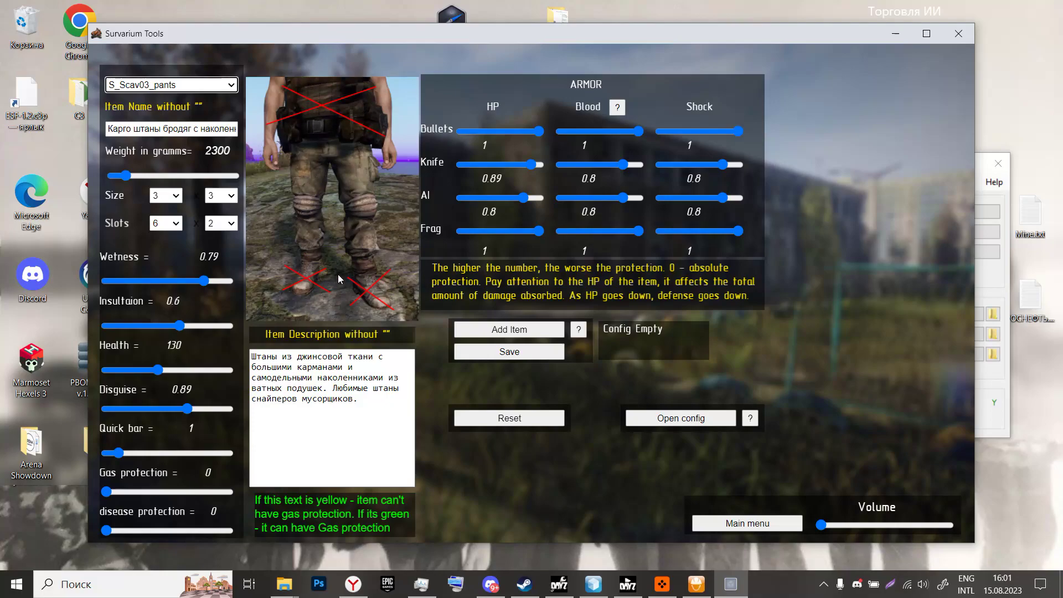
{"action": "left_click", "coordinate": [211, 88]}
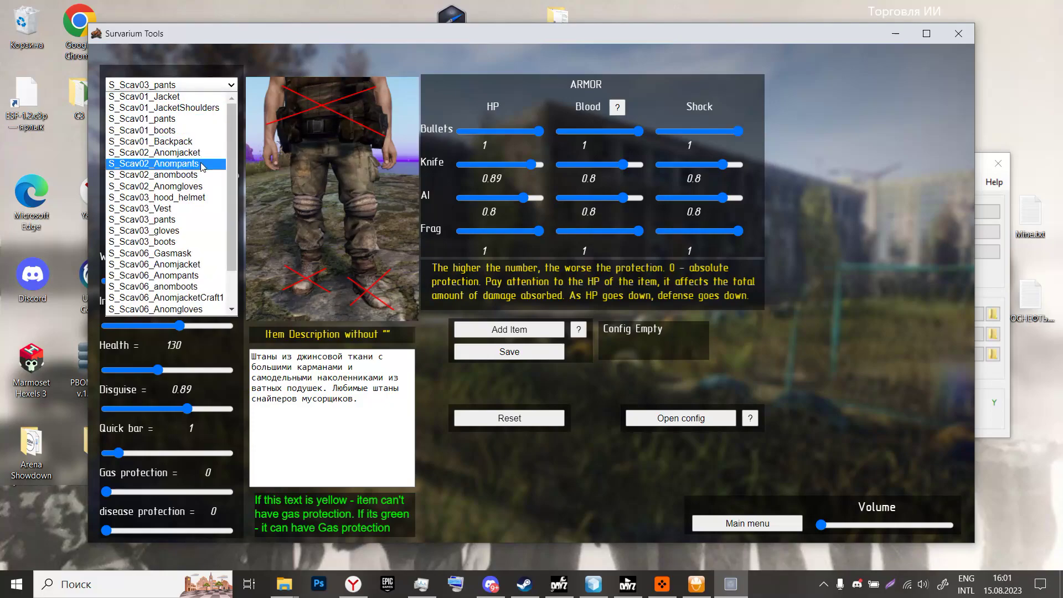
{"action": "left_click", "coordinate": [186, 231]}
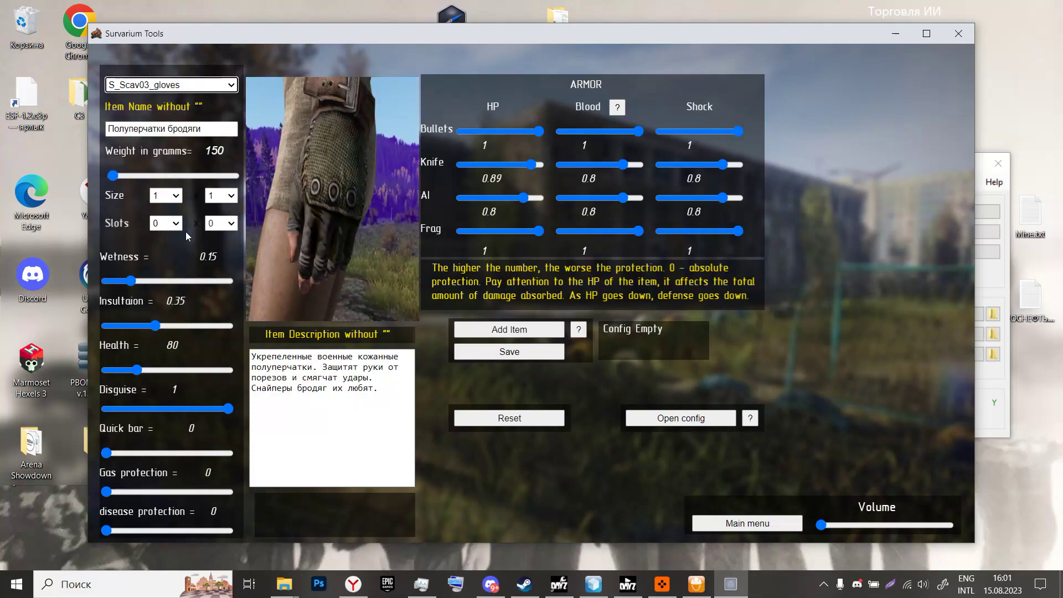
{"action": "left_click", "coordinate": [166, 87]}
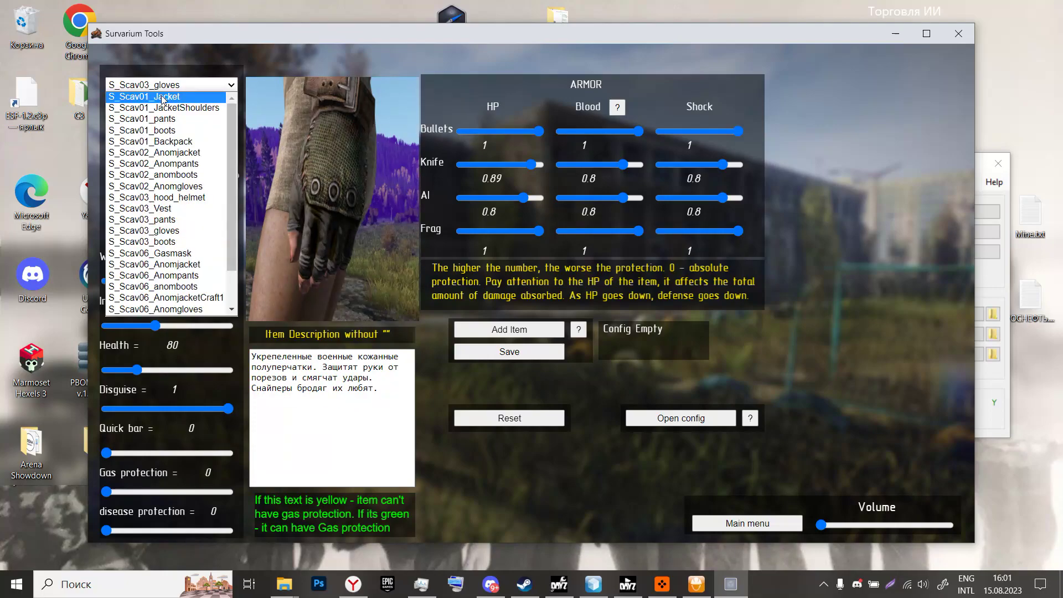
{"action": "left_click", "coordinate": [163, 98]}
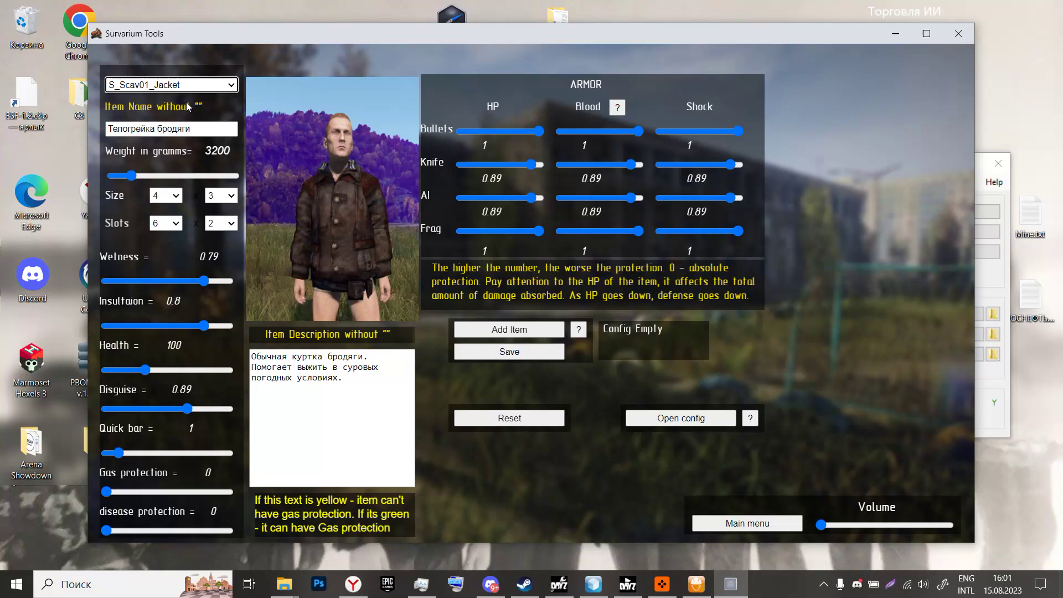
Replace the jacket's Russian item name with 'Scavenger jacket' typed in English layout
{"action": "left_click", "coordinate": [199, 129]}
{"action": "left_click_drag", "start_coordinate": [200, 129], "coordinate": [109, 131]}
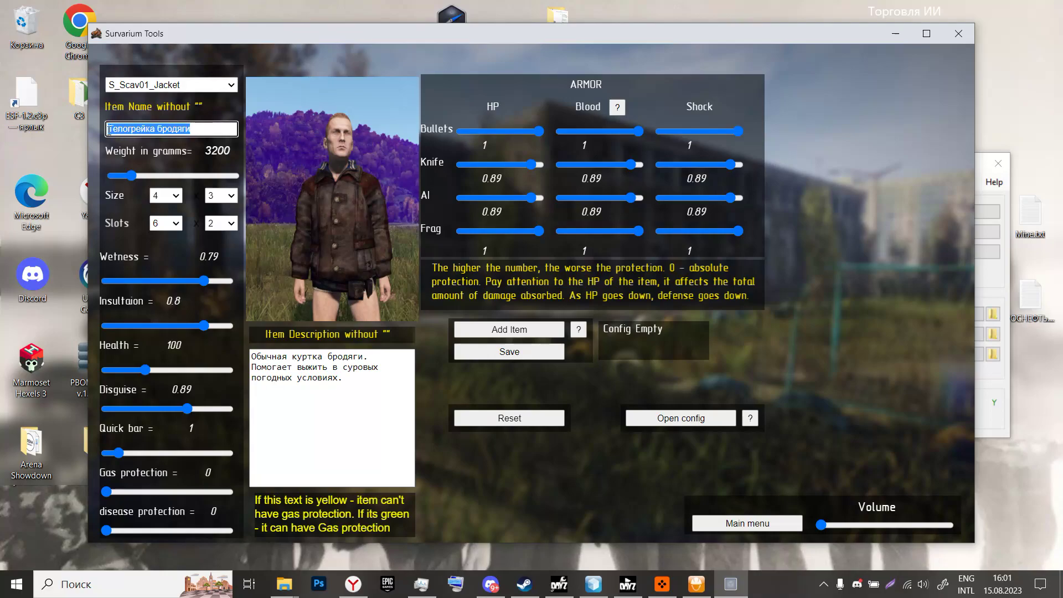
{"action": "key", "text": "BackSpace"}
{"action": "key", "text": "alt+shift"}
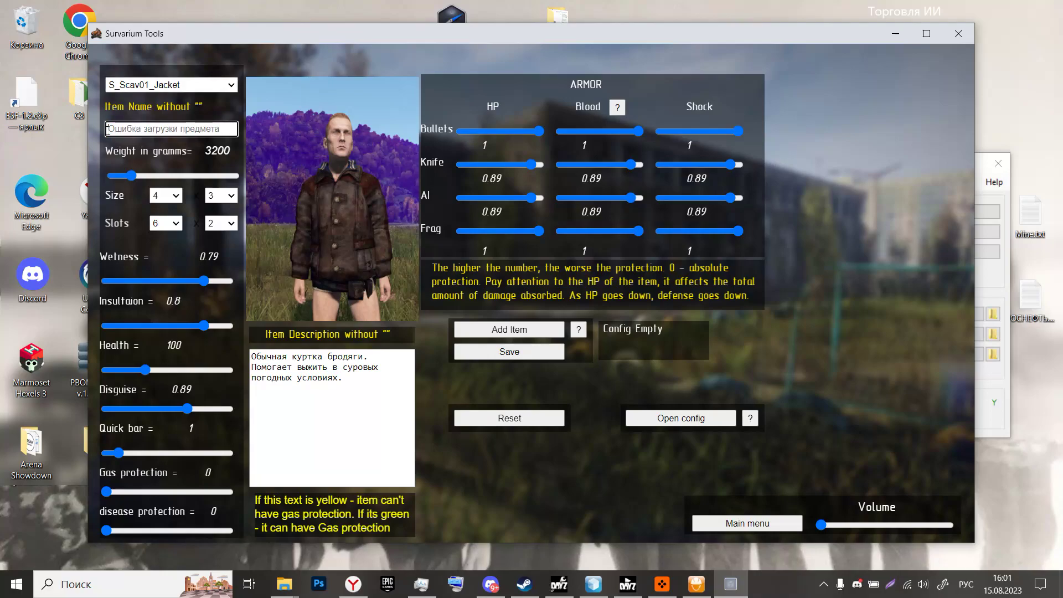
{"action": "key", "text": "alt+shift"}
{"action": "type", "text": "\"SPmething\""}
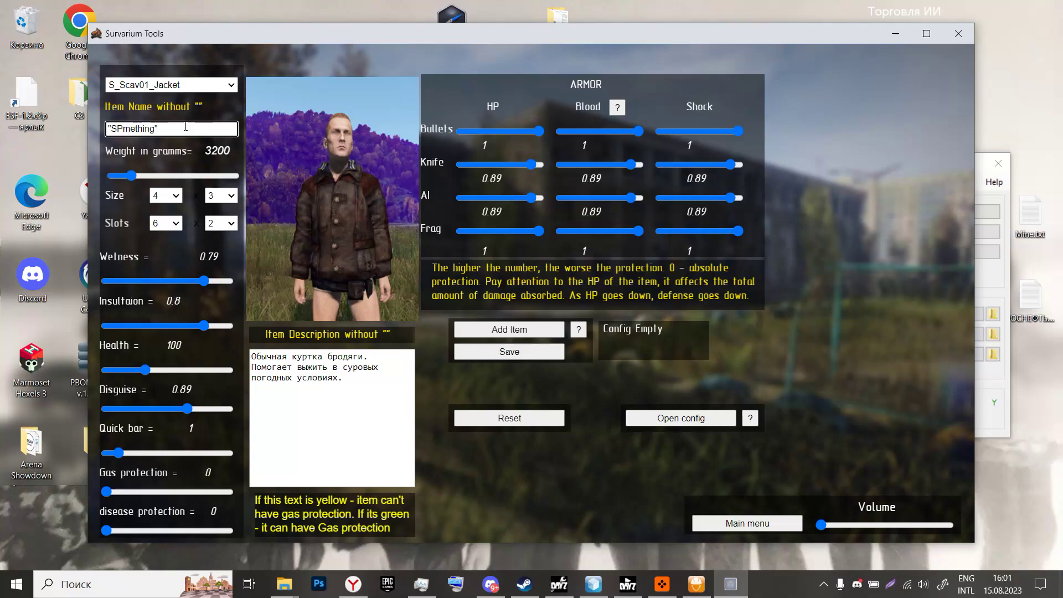
{"action": "key", "text": "BackSpace"}
{"action": "key", "text": "BackSpace"}
{"action": "key", "text": "BackSpace"}
{"action": "key", "text": "BackSpace"}
{"action": "key", "text": "BackSpace"}
{"action": "key", "text": "BackSpace"}
{"action": "key", "text": "BackSpace"}
{"action": "key", "text": "BackSpace"}
{"action": "key", "text": "BackSpace"}
{"action": "key", "text": "BackSpace"}
{"action": "key", "text": "BackSpace"}
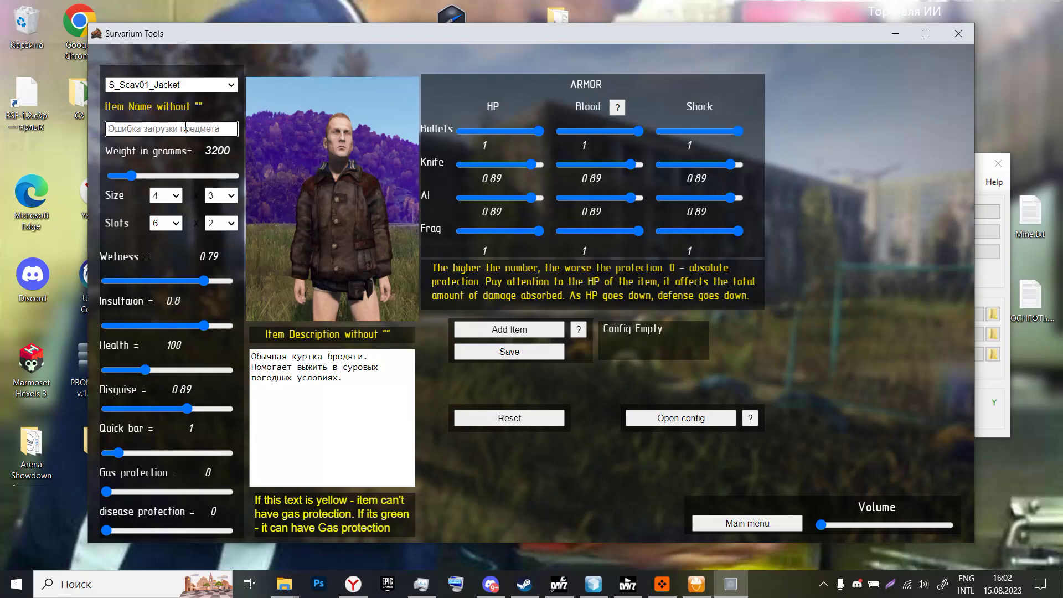
{"action": "left_click", "coordinate": [185, 127]}
{"action": "type", "text": "Sa"}
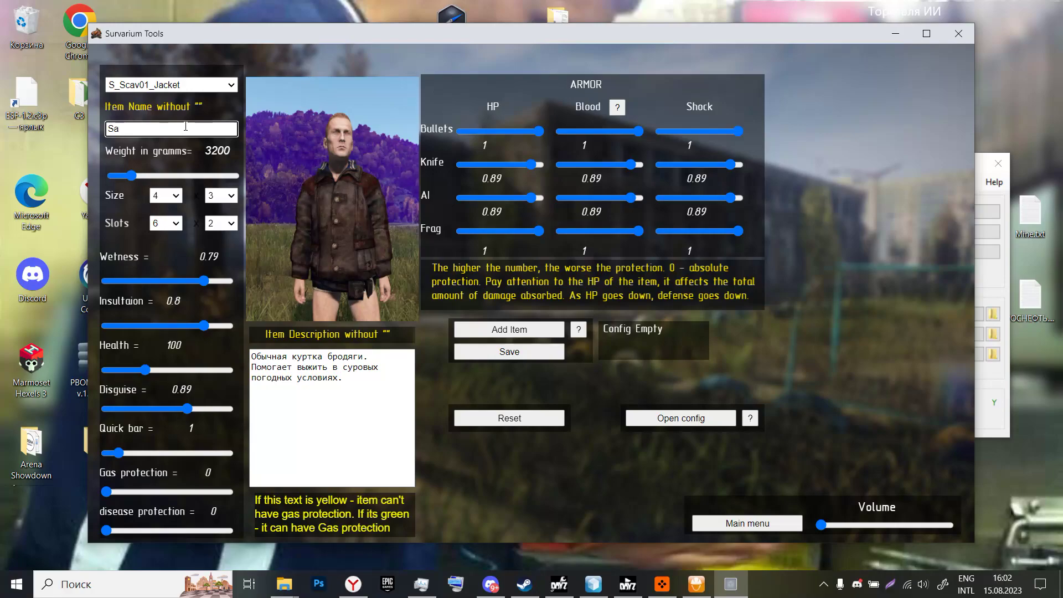
{"action": "type", "text": "cavenger jacket"}
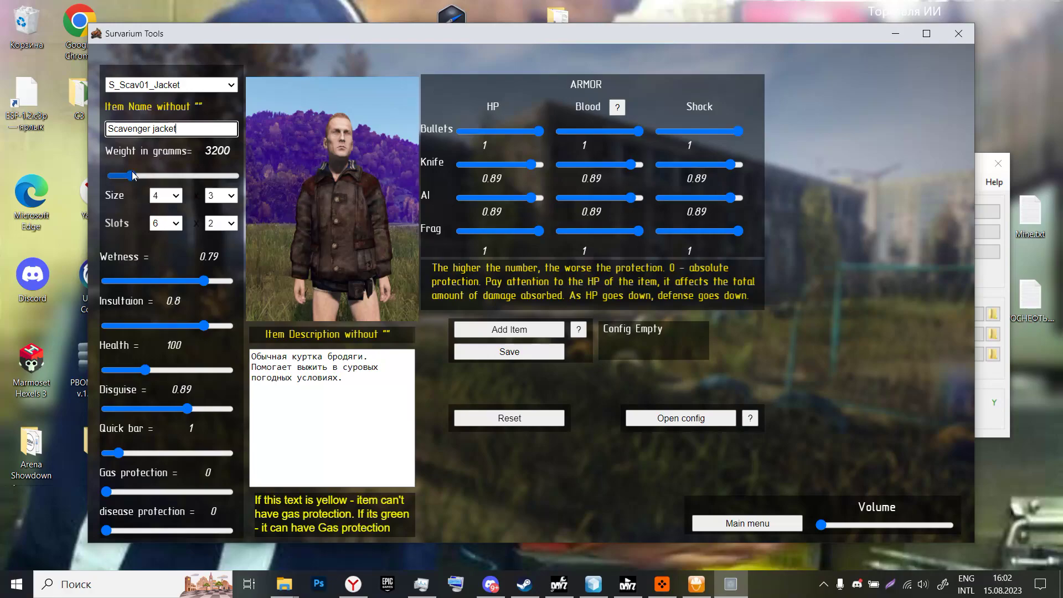
Set the jacket's weight to 1800 g, keep size 4 by 3, and set slot height to 6
{"action": "left_click_drag", "start_coordinate": [131, 175], "coordinate": [123, 178]}
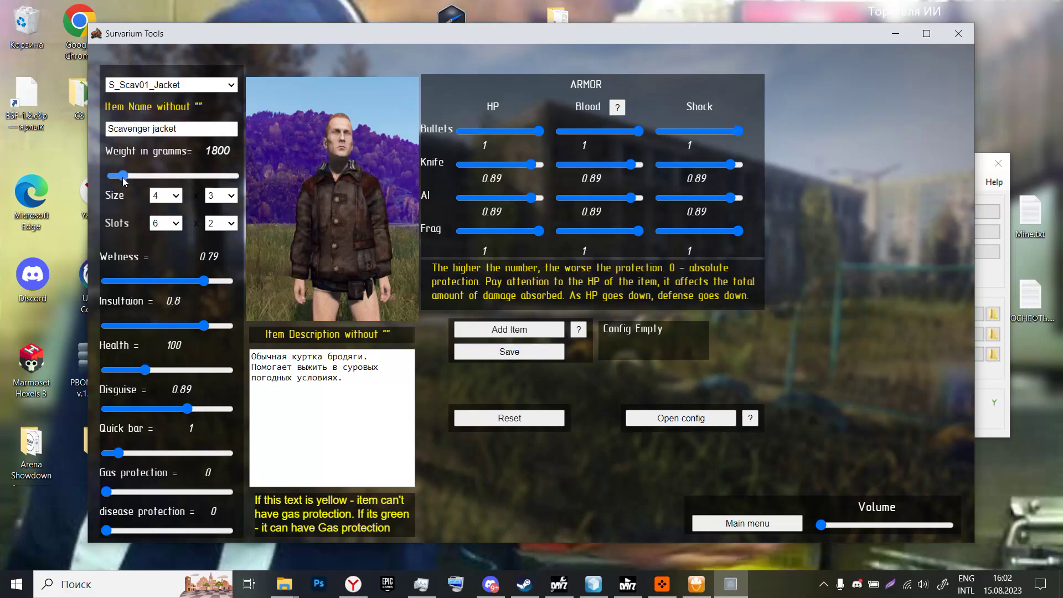
{"action": "left_click", "coordinate": [175, 196]}
{"action": "left_click", "coordinate": [175, 197]}
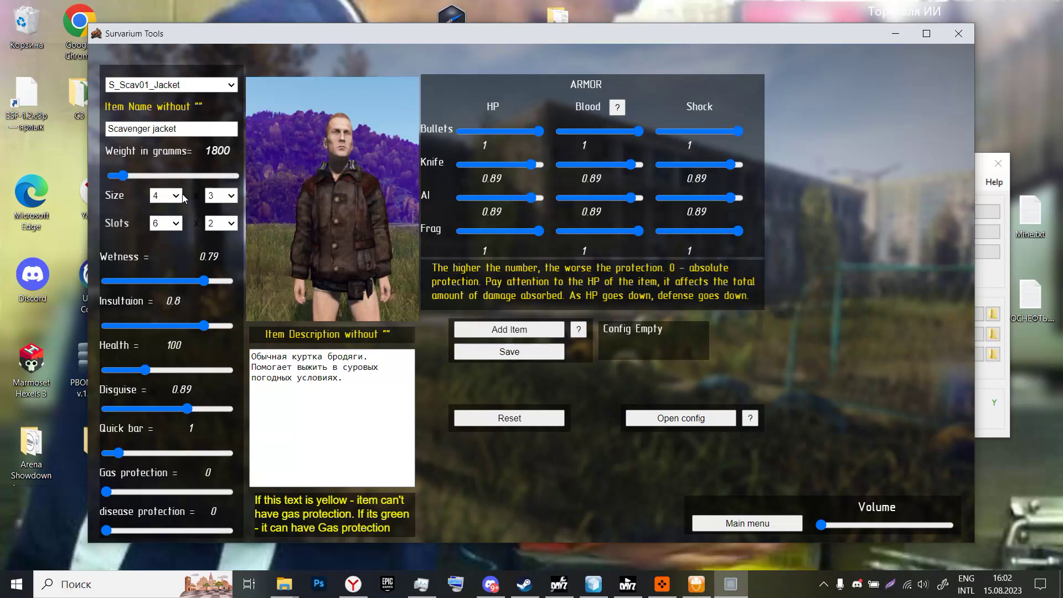
{"action": "left_click", "coordinate": [221, 195]}
{"action": "left_click", "coordinate": [220, 244]}
{"action": "left_click", "coordinate": [222, 224]}
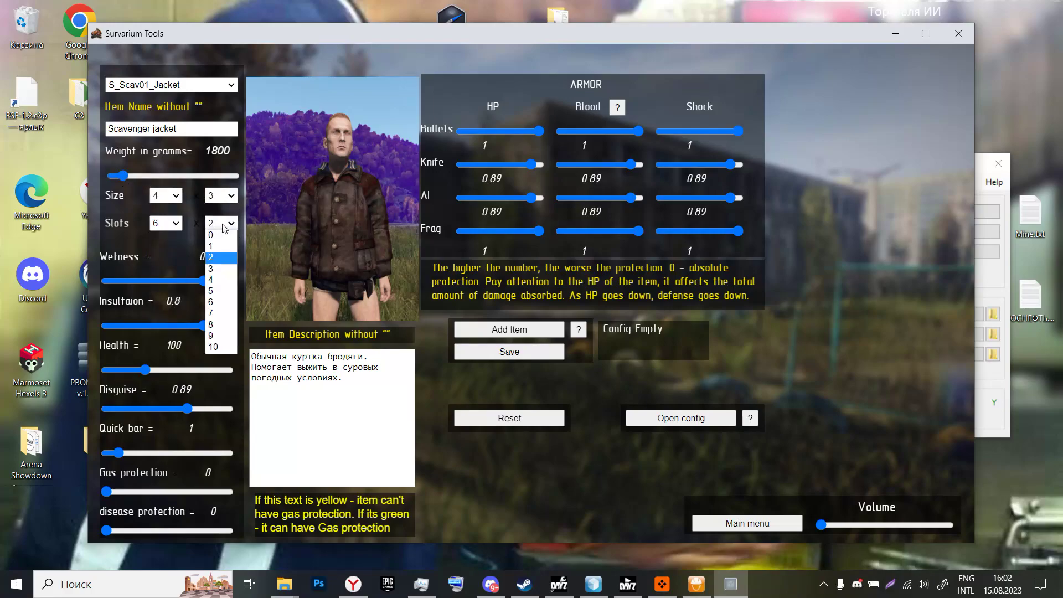
{"action": "left_click", "coordinate": [219, 303]}
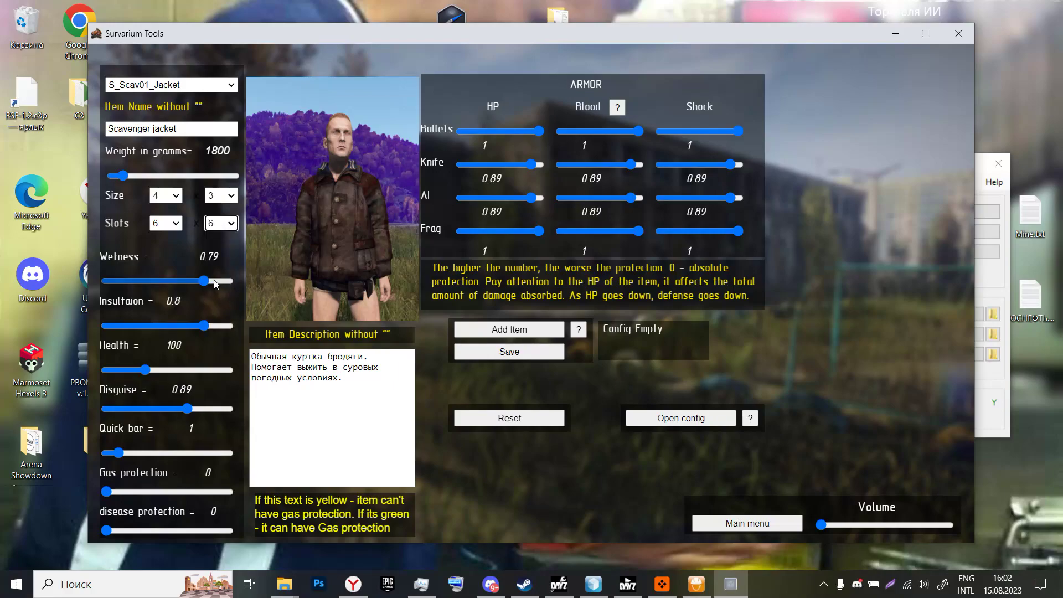
Lower wetness to 0.3 and insulation to 0.2, and adjust the health value
{"action": "left_click_drag", "start_coordinate": [204, 282], "coordinate": [141, 281]}
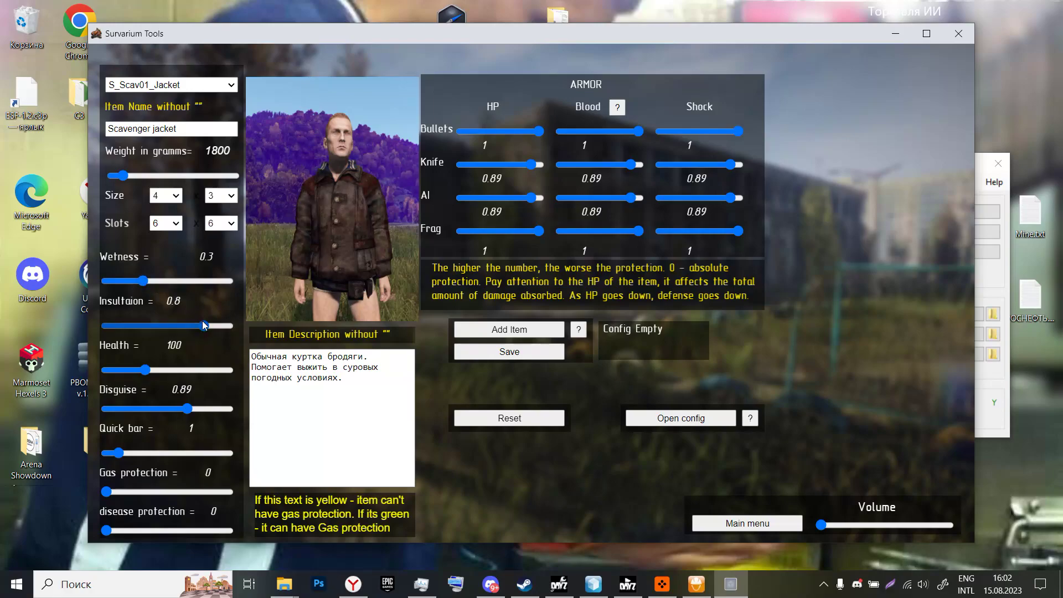
{"action": "left_click_drag", "start_coordinate": [204, 326], "coordinate": [139, 329]}
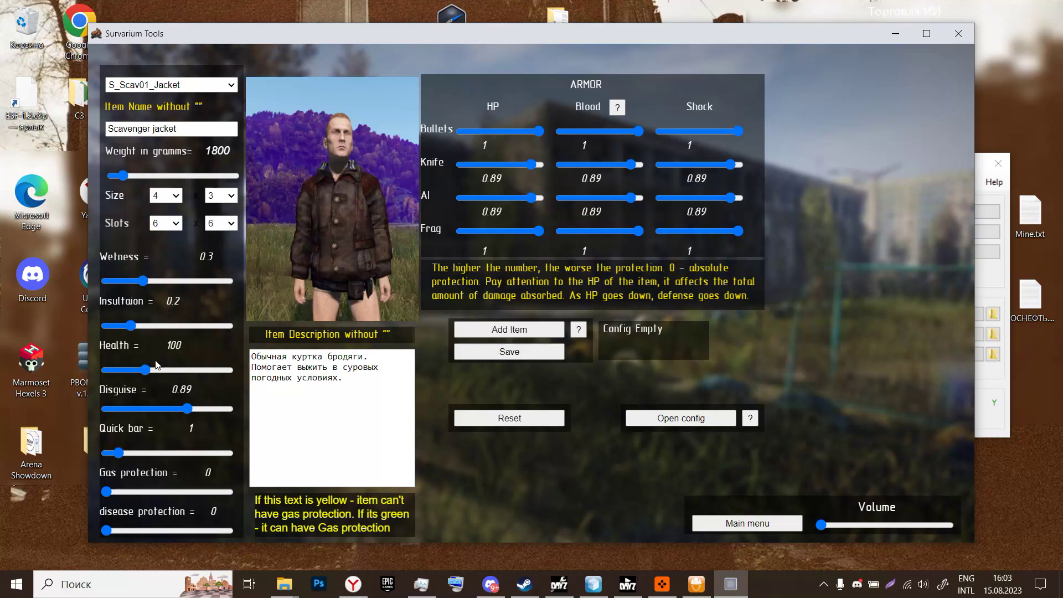
{"action": "mouse_move", "coordinate": [145, 369]}
{"action": "left_mouse_down"}
{"action": "mouse_move", "coordinate": [95, 371]}
{"action": "mouse_move", "coordinate": [243, 370]}
{"action": "mouse_move", "coordinate": [145, 366]}
{"action": "left_mouse_up"}
Bring the jacket's Disguise slider from 1 down to 0.7
{"action": "left_click_drag", "start_coordinate": [187, 408], "coordinate": [228, 409]}
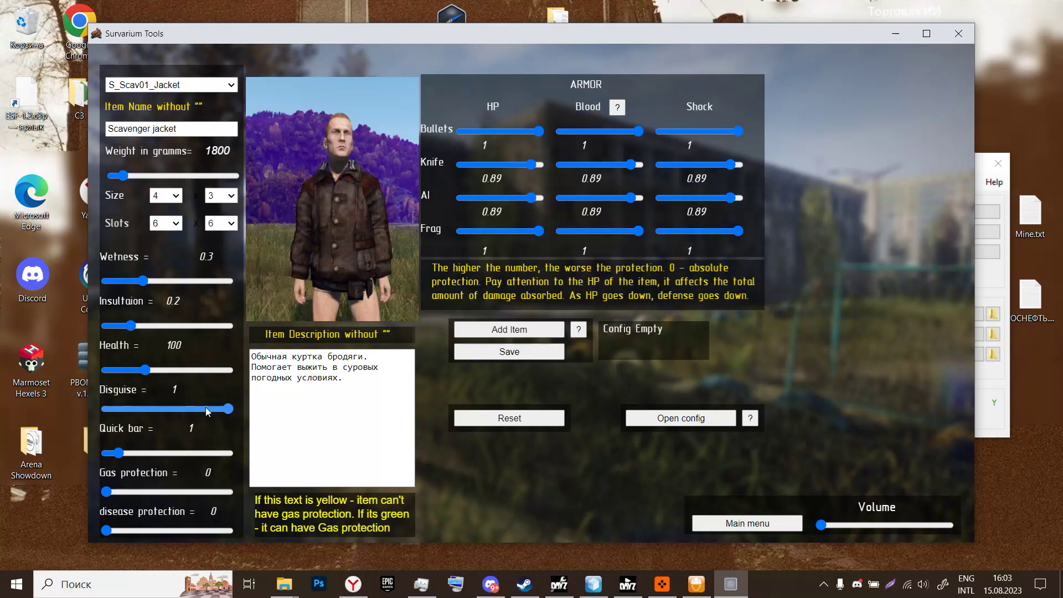
{"action": "left_click_drag", "start_coordinate": [206, 409], "coordinate": [167, 407]}
{"action": "left_click_drag", "start_coordinate": [140, 409], "coordinate": [80, 410]}
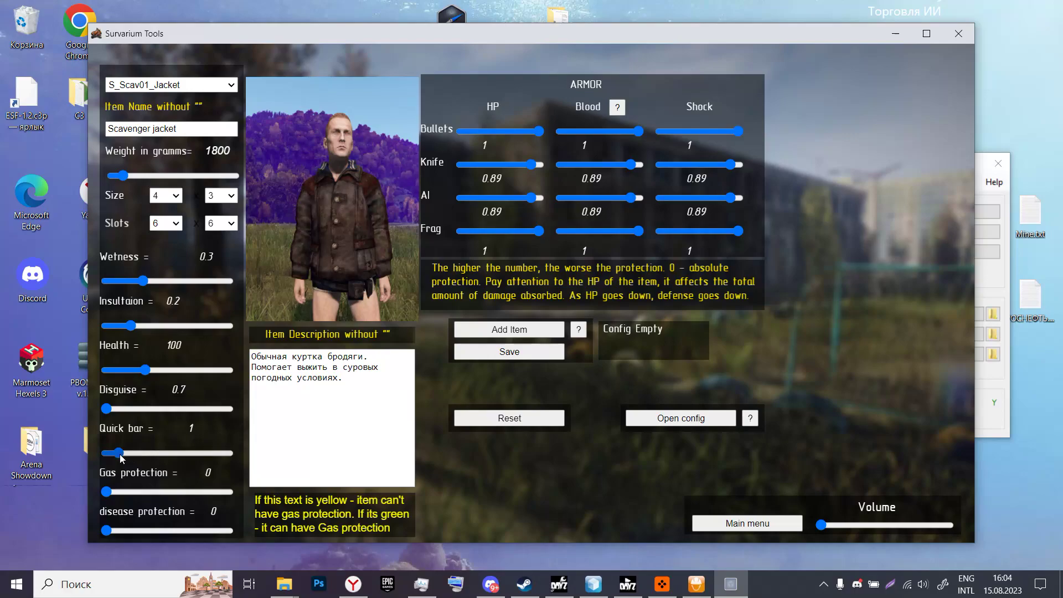
Raise the quick bar to 5 and return gas protection to 0 after testing it
{"action": "left_click_drag", "start_coordinate": [117, 453], "coordinate": [156, 455]}
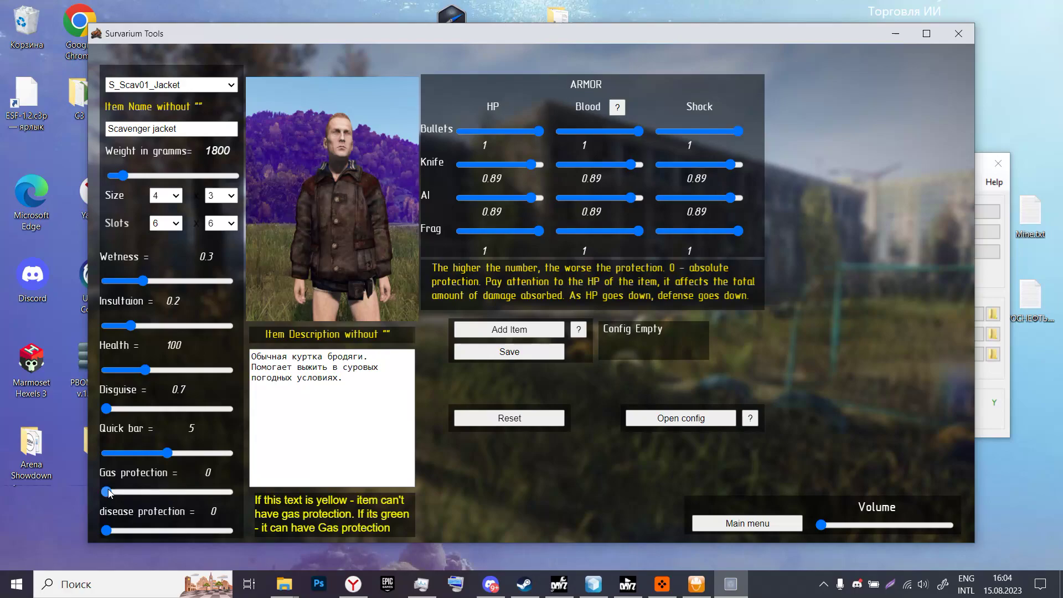
{"action": "left_click_drag", "start_coordinate": [109, 492], "coordinate": [286, 487]}
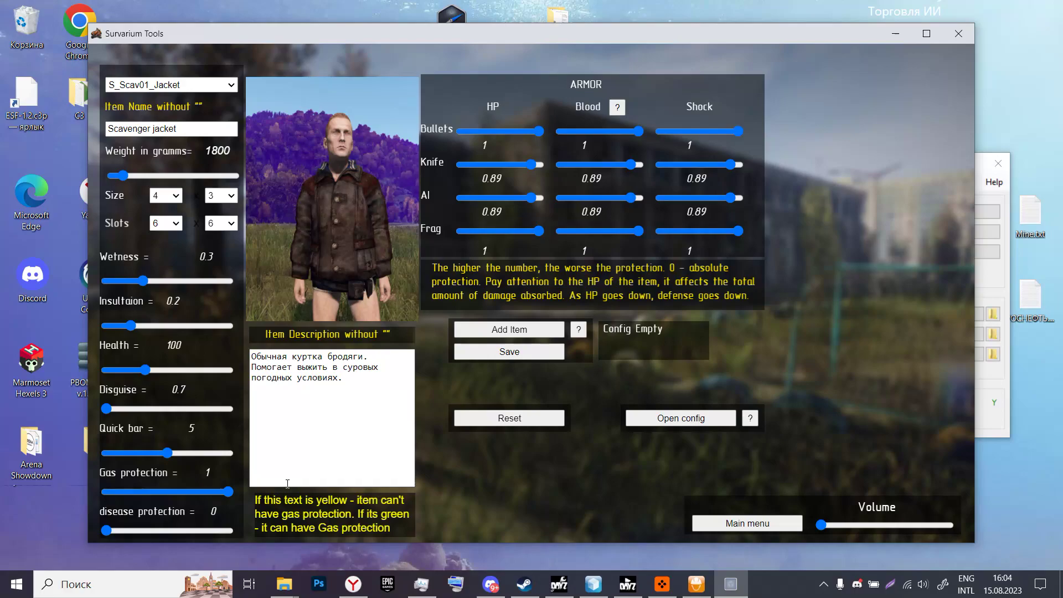
{"action": "left_click_drag", "start_coordinate": [230, 491], "coordinate": [222, 492]}
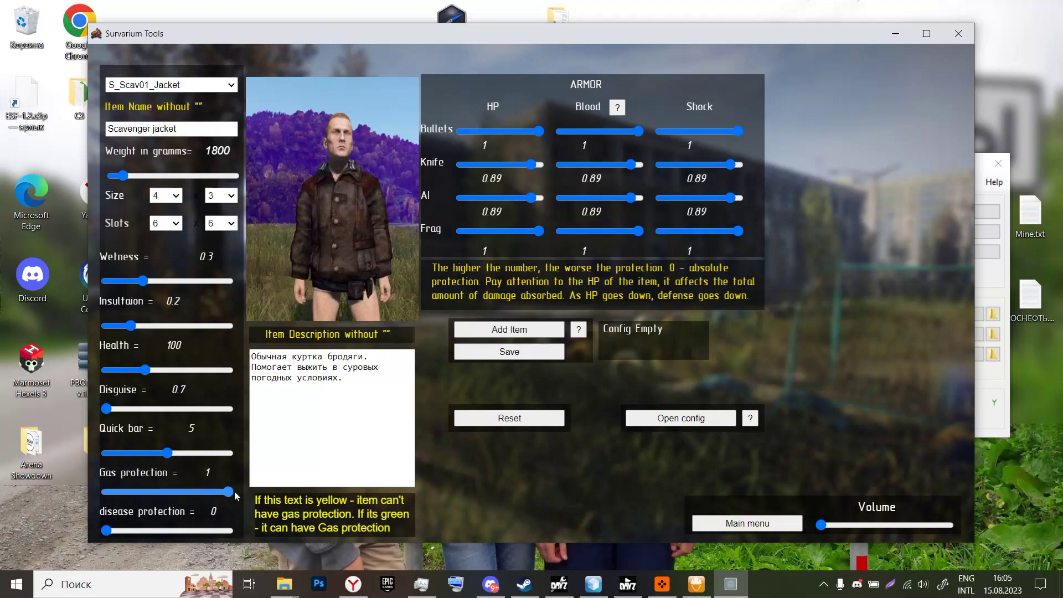
{"action": "left_click_drag", "start_coordinate": [223, 491], "coordinate": [91, 494]}
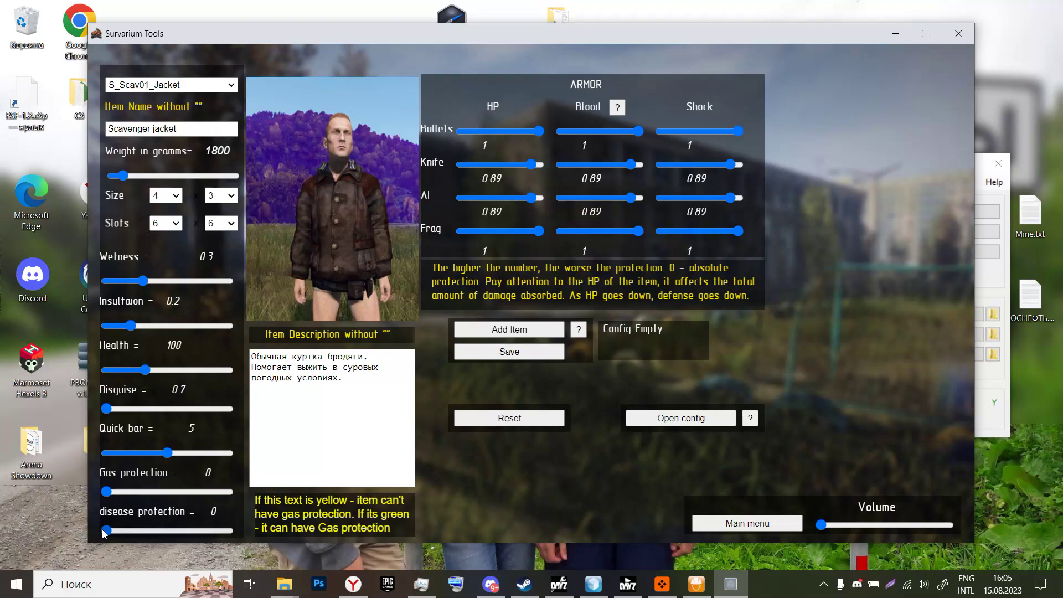
Max out the Scavenger jacket's disease protection slider at 1
{"action": "left_click_drag", "start_coordinate": [105, 532], "coordinate": [237, 531]}
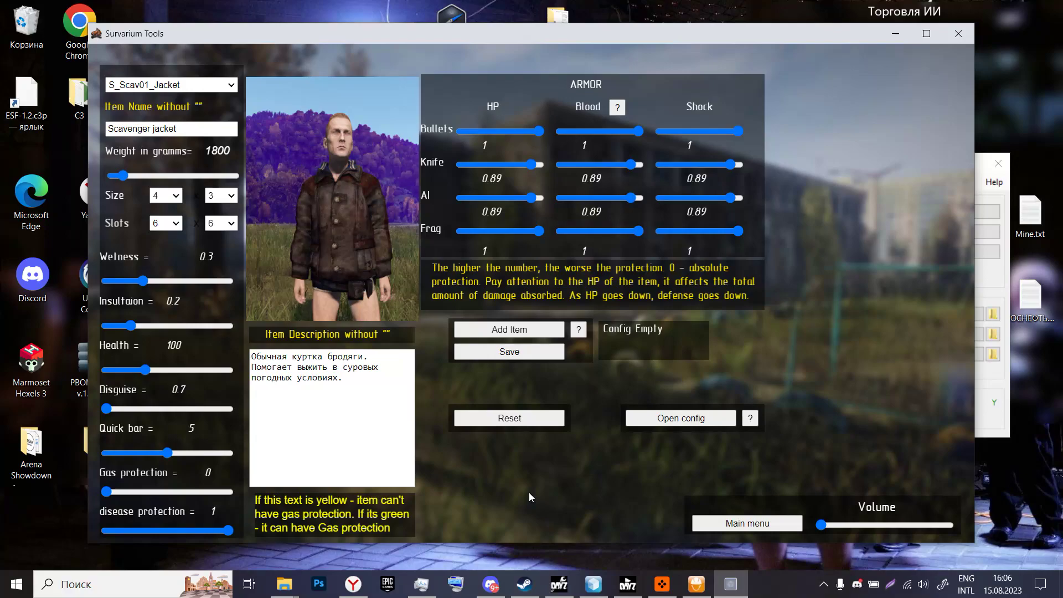
Overwrite the Russian description with 'All poor scavangers wear this jacket. They craft it from'
{"action": "left_click", "coordinate": [349, 381]}
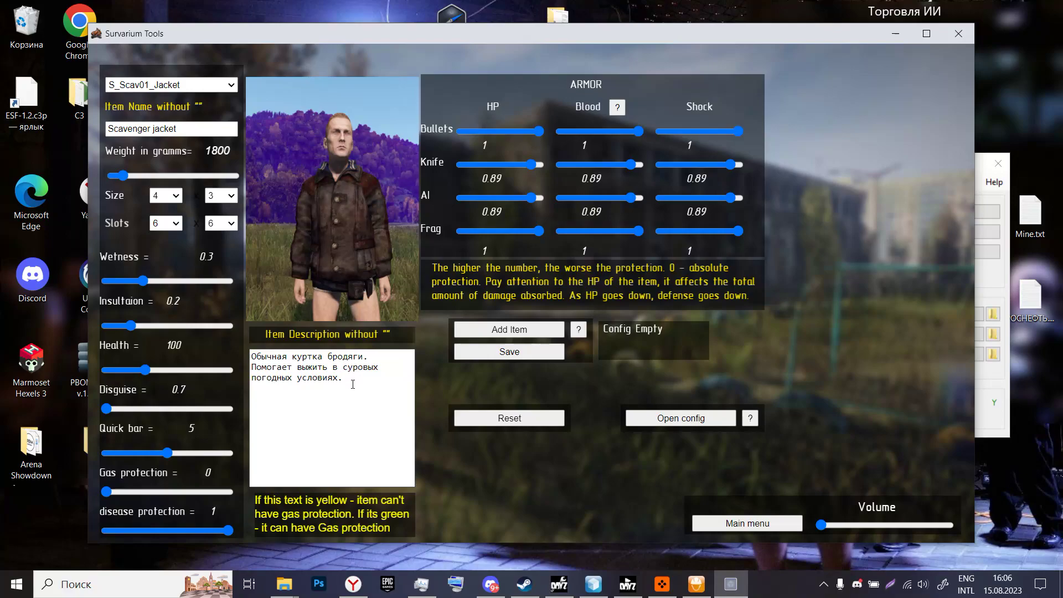
{"action": "key", "text": "ctrl+a"}
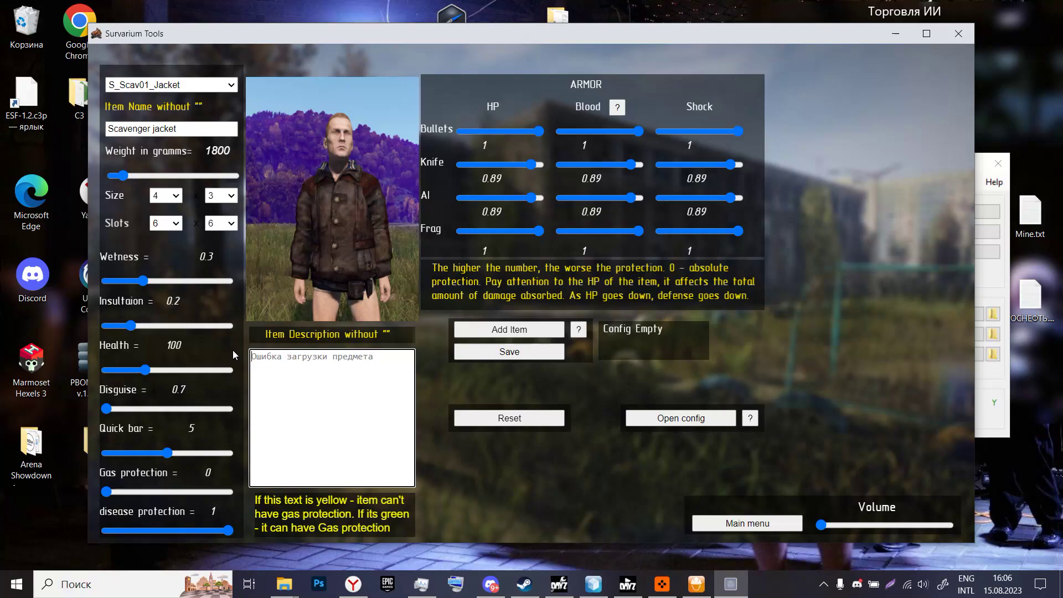
{"action": "type", "text": "All"}
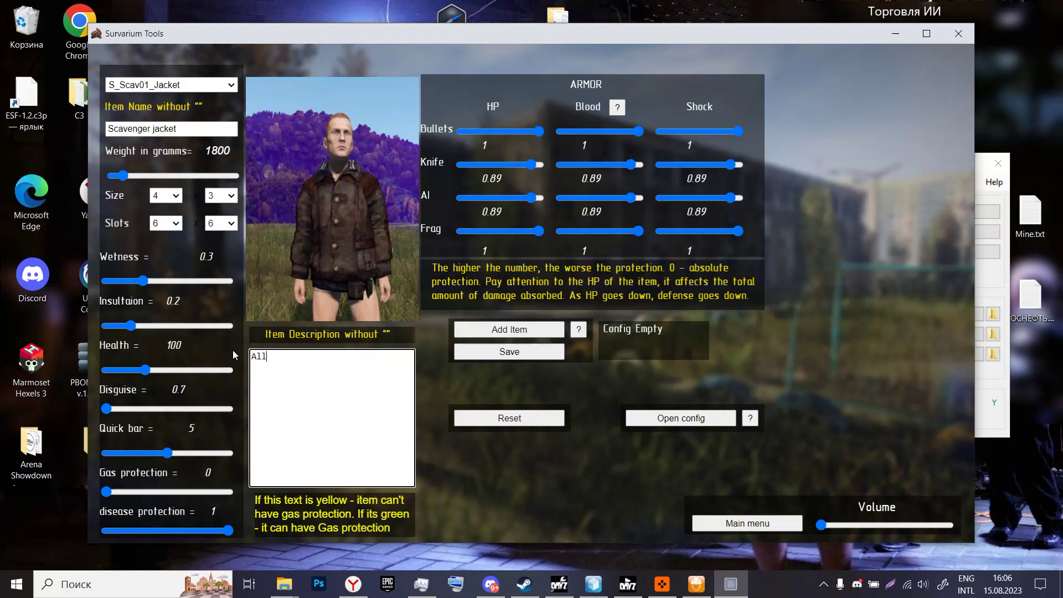
{"action": "type", "text": " poor scavangers wear this ja"}
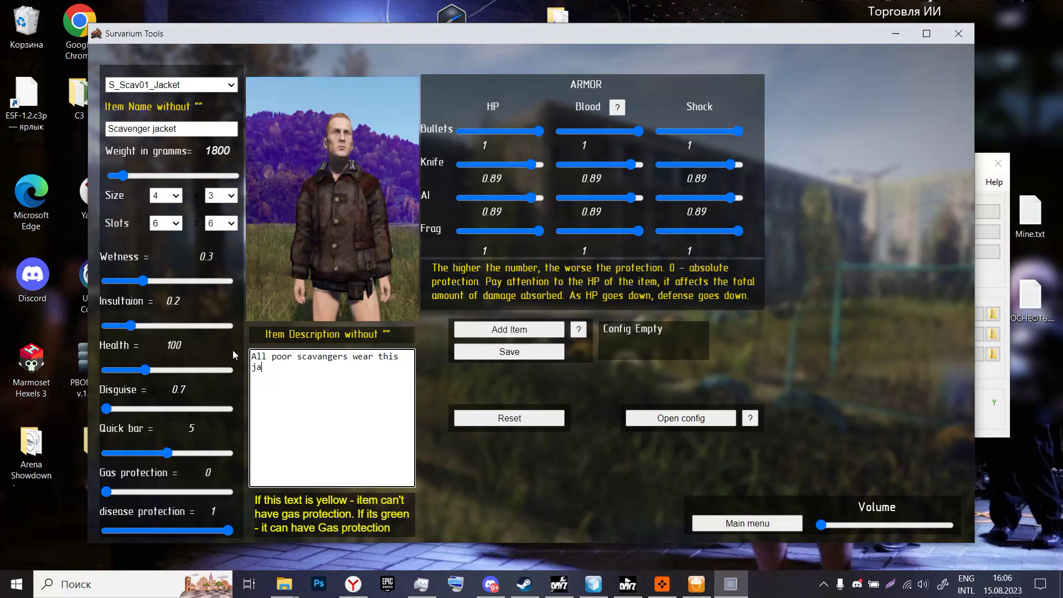
{"action": "type", "text": "cket. They craft it from"}
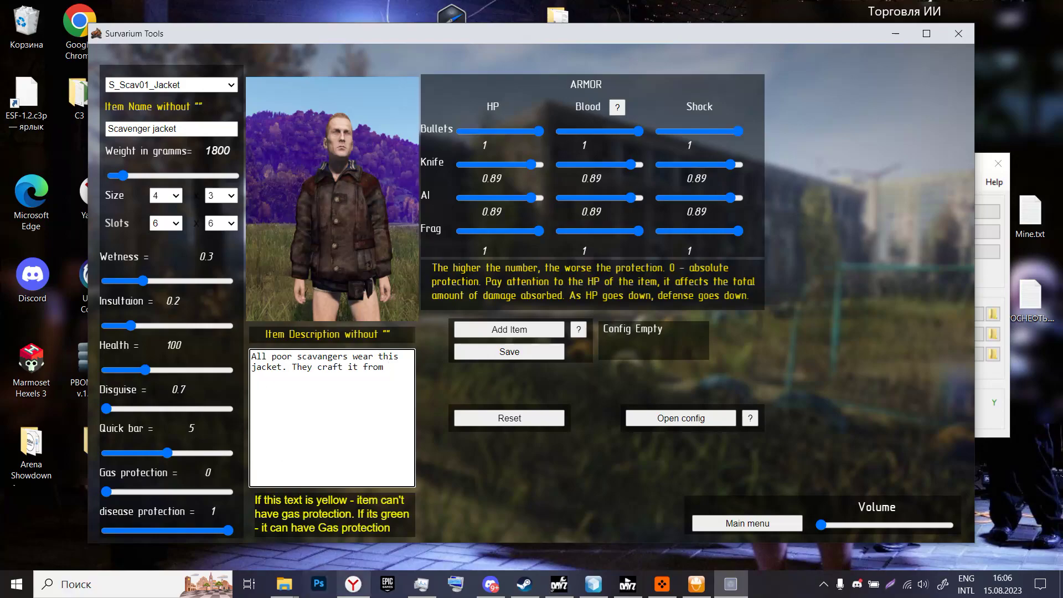
{"action": "left_click", "coordinate": [490, 584]}
{"action": "scroll", "coordinate": [24, 232], "scroll_direction": "down", "scroll_amount": 2}
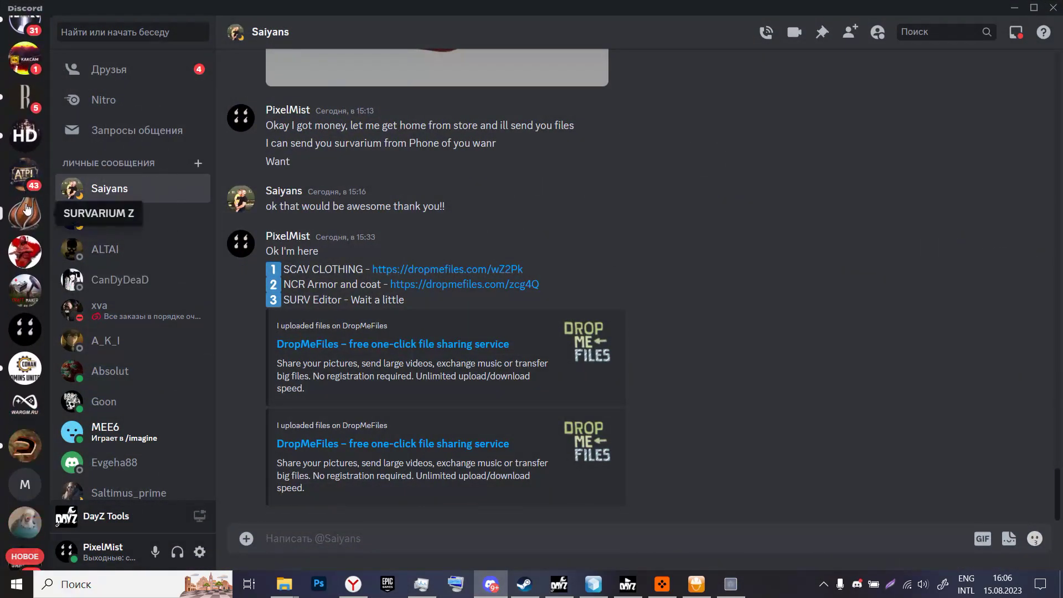
{"action": "left_click", "coordinate": [24, 214]}
{"action": "scroll", "coordinate": [570, 326], "scroll_direction": "up", "scroll_amount": 15}
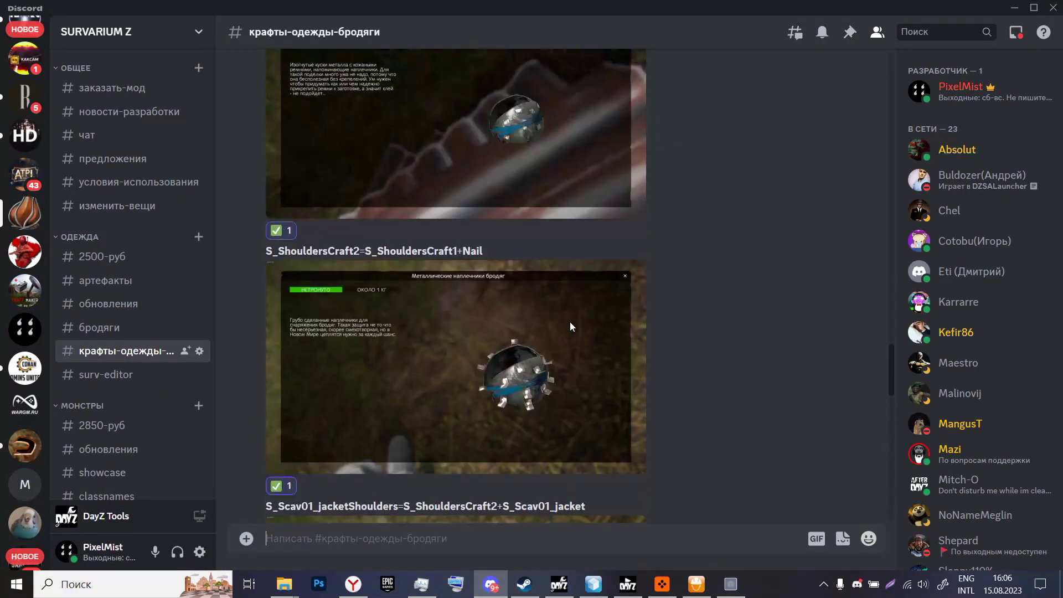
{"action": "scroll", "coordinate": [569, 326], "scroll_direction": "up", "scroll_amount": 10}
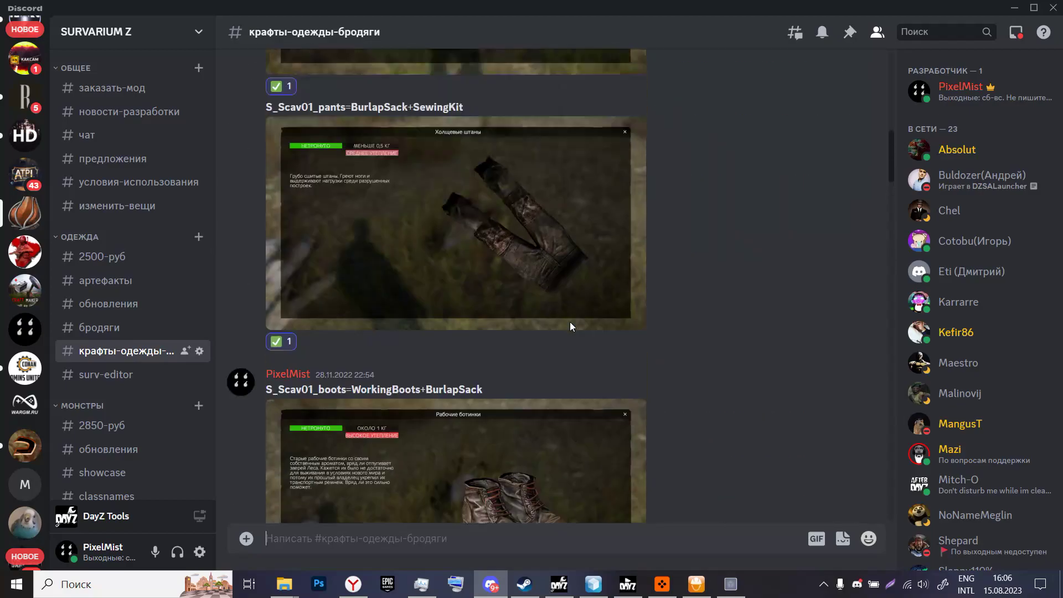
{"action": "left_click", "coordinate": [1014, 8]}
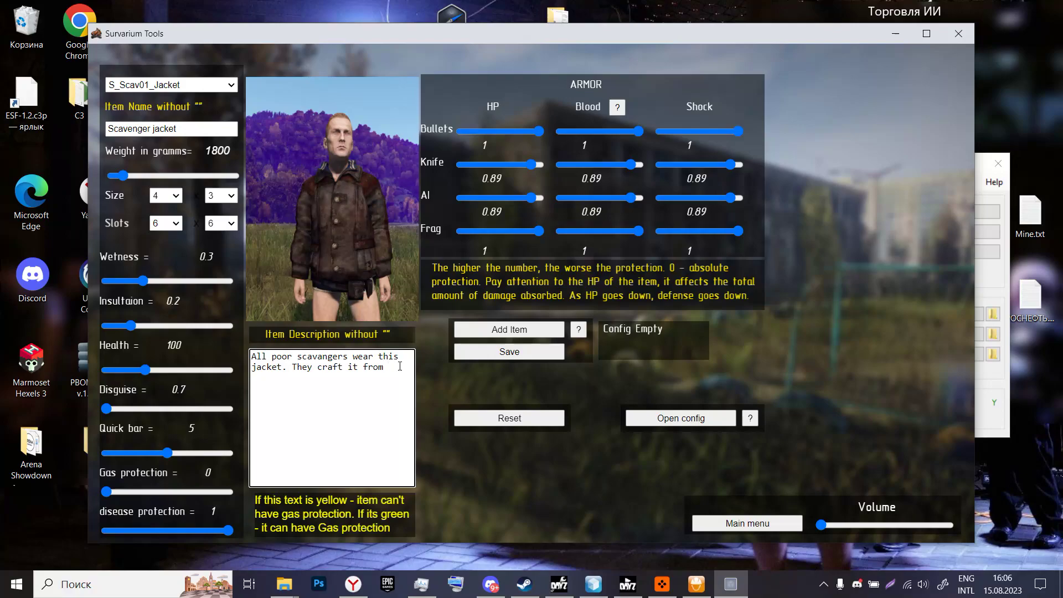
End the description with 'You cant craft it. You need to earn it by suffering in wasteland'
{"action": "key", "text": "ctrl+BackSpace"}
{"action": "key", "text": "ctrl+BackSpace"}
{"action": "key", "text": "ctrl+BackSpace"}
{"action": "key", "text": "BackSpace"}
{"action": "key", "text": "BackSpace"}
{"action": "key", "text": "BackSpace"}
{"action": "type", "text": "You cant craft it."}
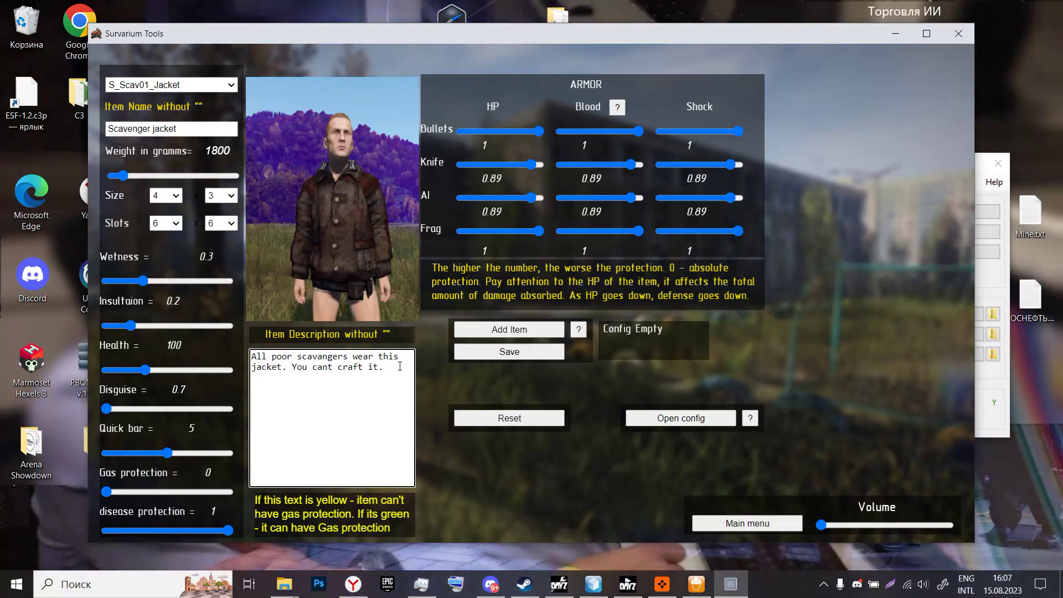
{"action": "type", "text": " You need t"}
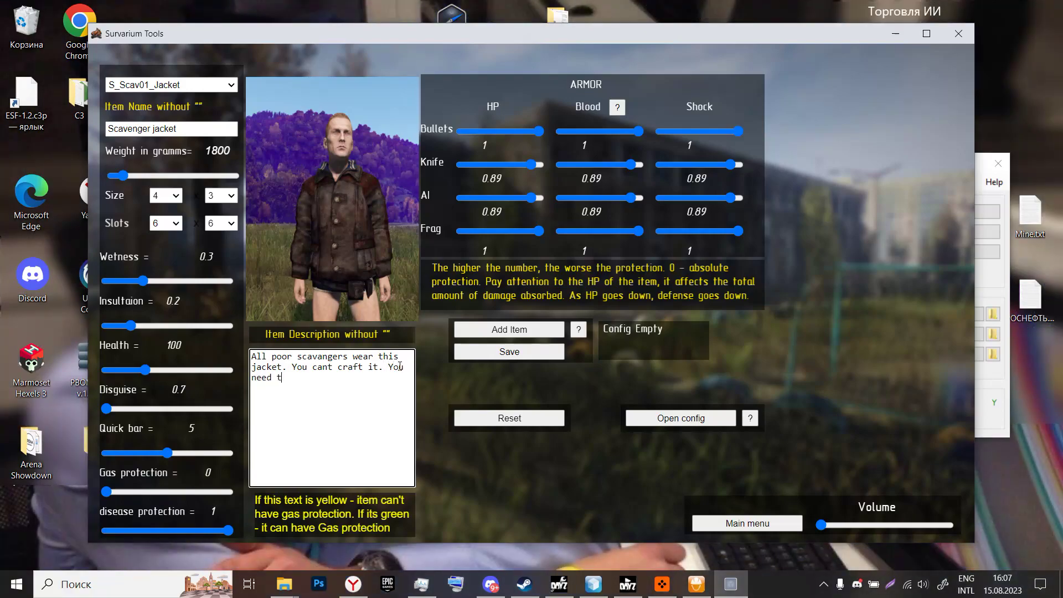
{"action": "type", "text": "o eatn"}
{"action": "key", "text": "BackSpace"}
{"action": "key", "text": "BackSpace"}
{"action": "type", "text": "rn it by suffering in wasteland!"}
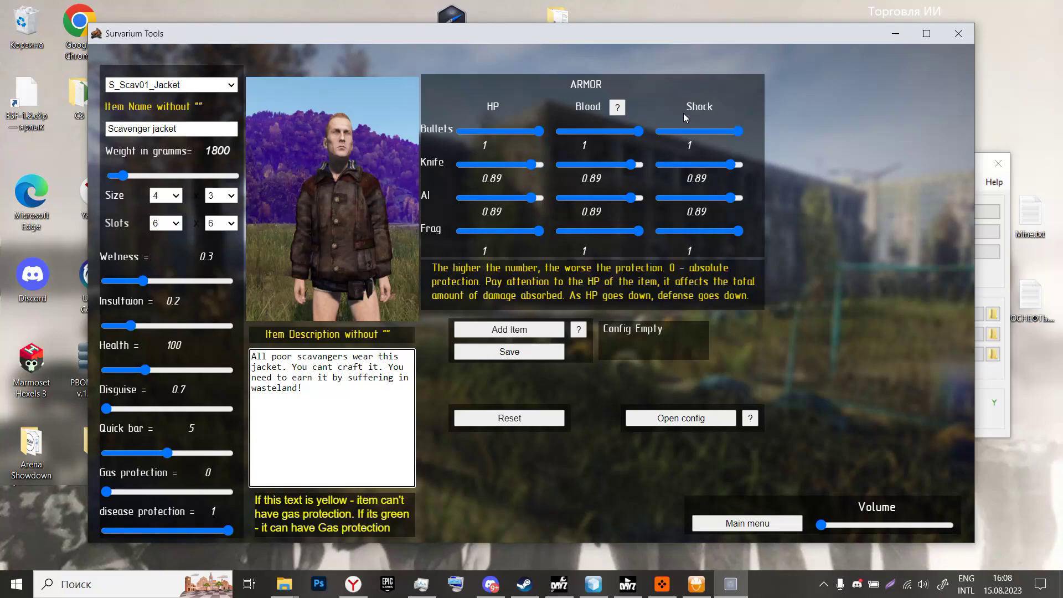
Set knife HP 0.5 and shock 1, AI blood 0.1 and shock 0.4, bullets blood 0.6 and shock 0.5
{"action": "left_click", "coordinate": [500, 164]}
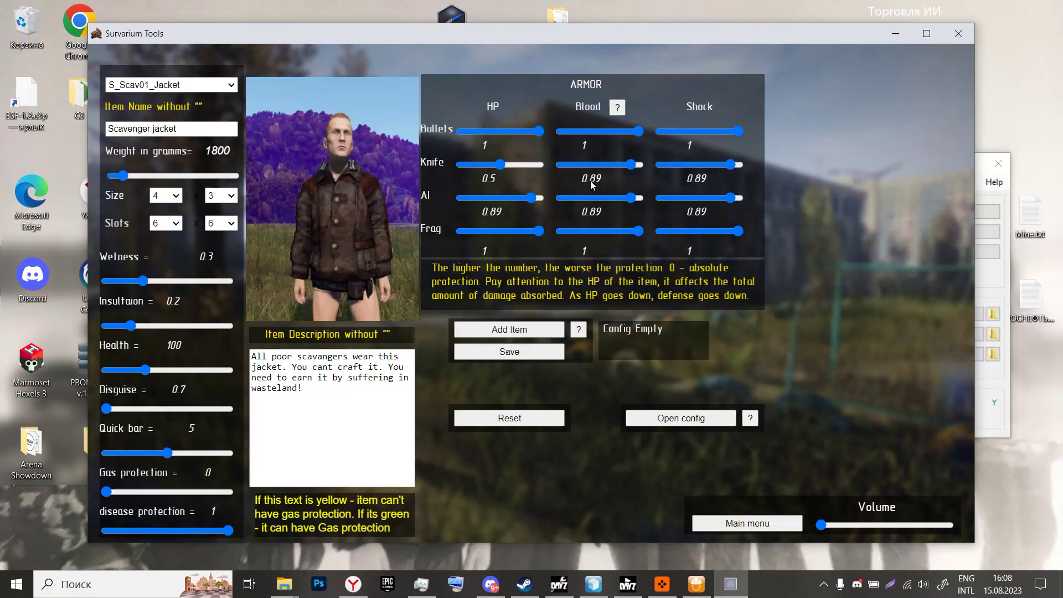
{"action": "left_click", "coordinate": [568, 198]}
{"action": "left_click", "coordinate": [691, 197]}
{"action": "left_click", "coordinate": [737, 165]}
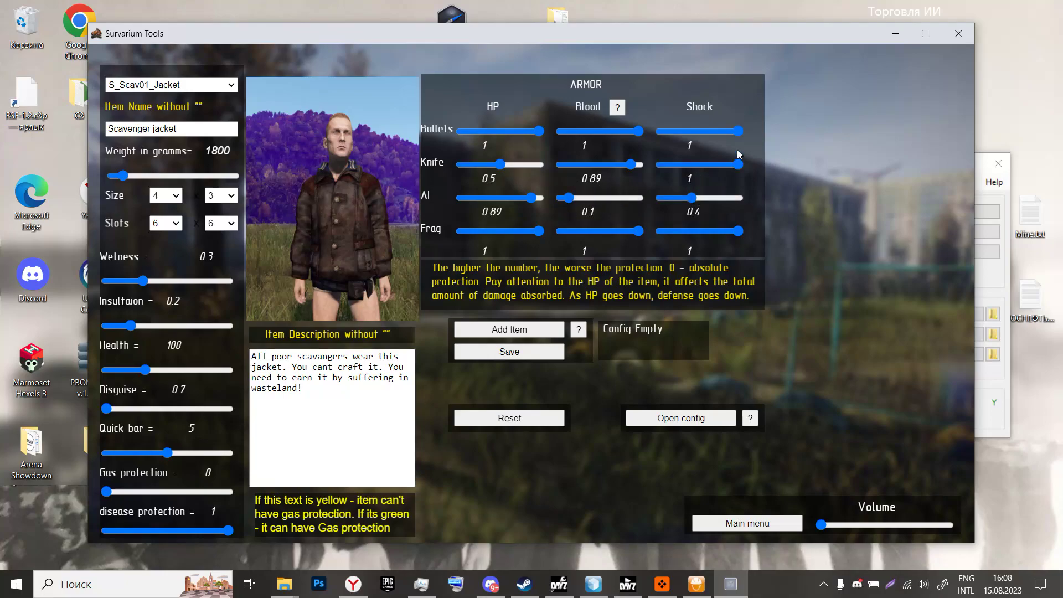
{"action": "left_click", "coordinate": [699, 131]}
{"action": "left_click", "coordinate": [608, 131]}
Set frag blood 0.4, shock 0.5 and HP 0.3, then add the jacket to the config
{"action": "left_click", "coordinate": [592, 231]}
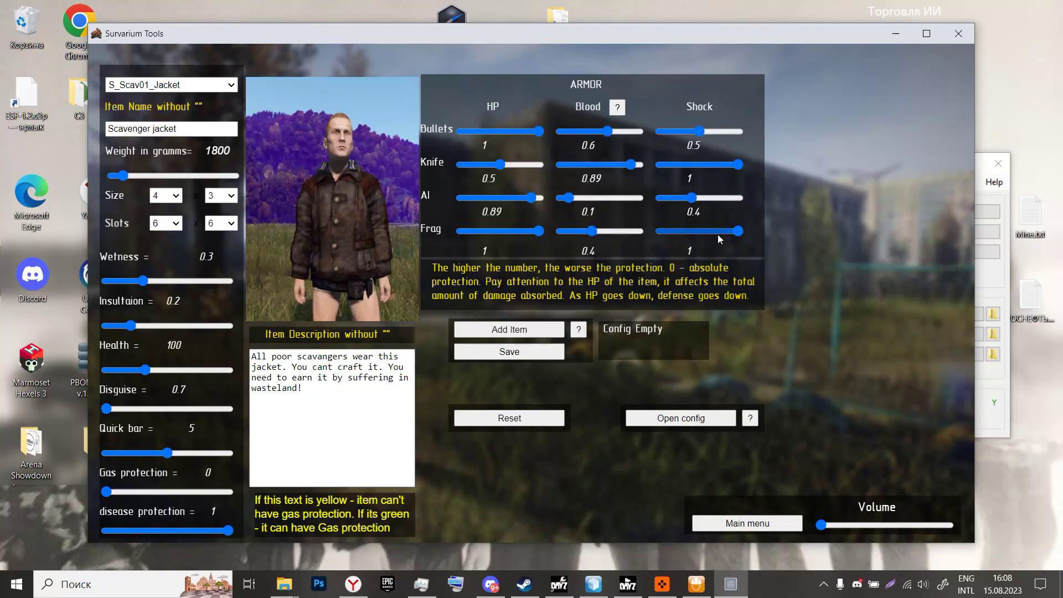
{"action": "left_click", "coordinate": [700, 231]}
{"action": "left_click", "coordinate": [486, 231]}
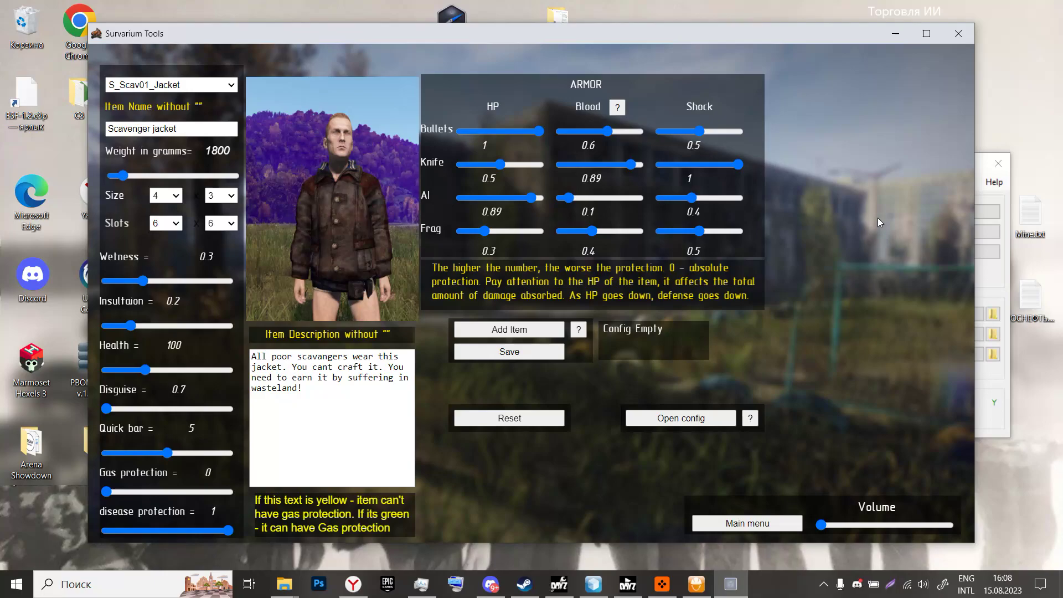
{"action": "left_click", "coordinate": [513, 331]}
Load S_Scav06_Gasmask and rename it 'Scavanger gasmask'
{"action": "left_click", "coordinate": [200, 86]}
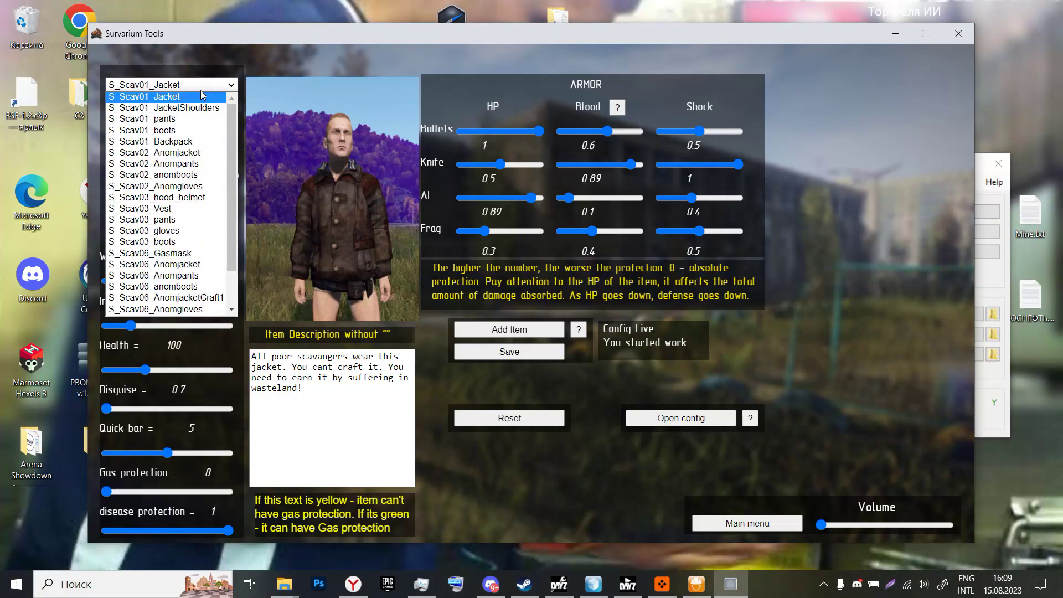
{"action": "left_click", "coordinate": [163, 255]}
{"action": "left_click", "coordinate": [196, 128]}
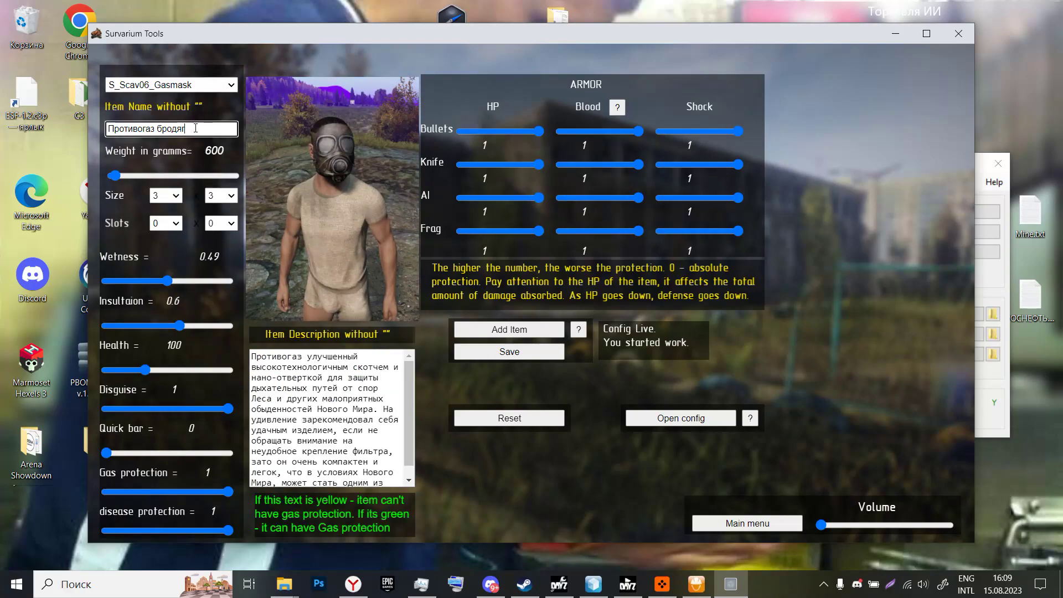
{"action": "key", "text": "ctrl+a"}
{"action": "type", "text": "Scavanger gasmask"}
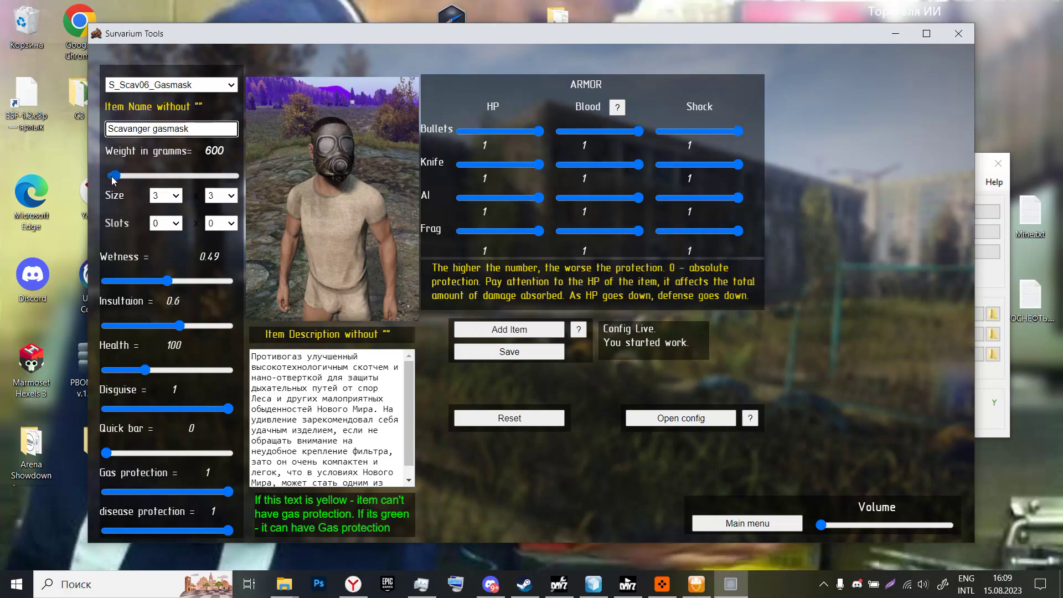
Set the gasmask weight to 2900, wetness to 0 and insulation to 0.9
{"action": "left_click_drag", "start_coordinate": [114, 176], "coordinate": [130, 178]}
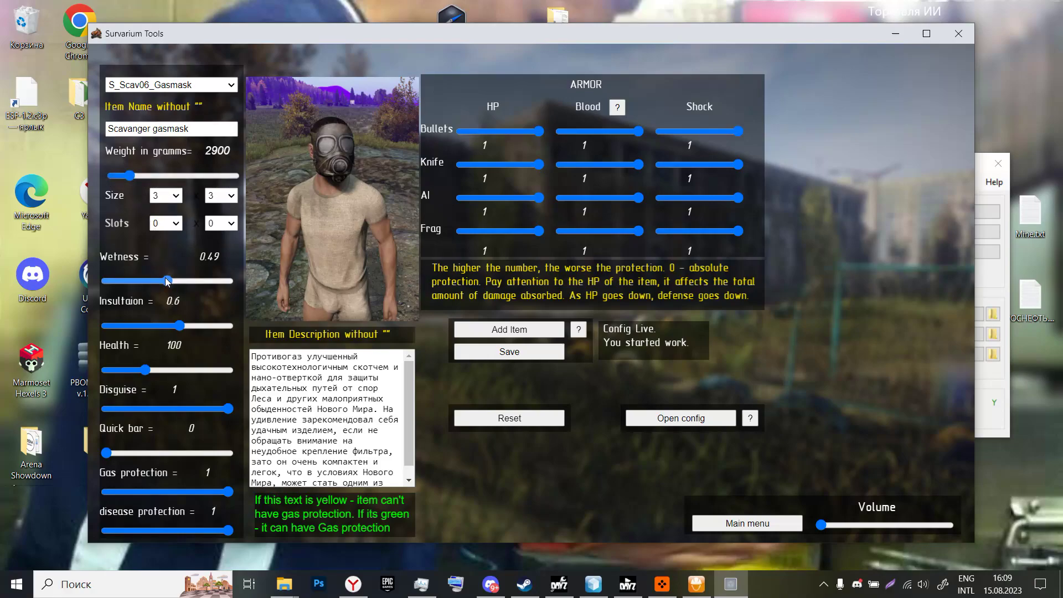
{"action": "left_click_drag", "start_coordinate": [168, 281], "coordinate": [74, 281]}
{"action": "left_click_drag", "start_coordinate": [179, 325], "coordinate": [216, 325]}
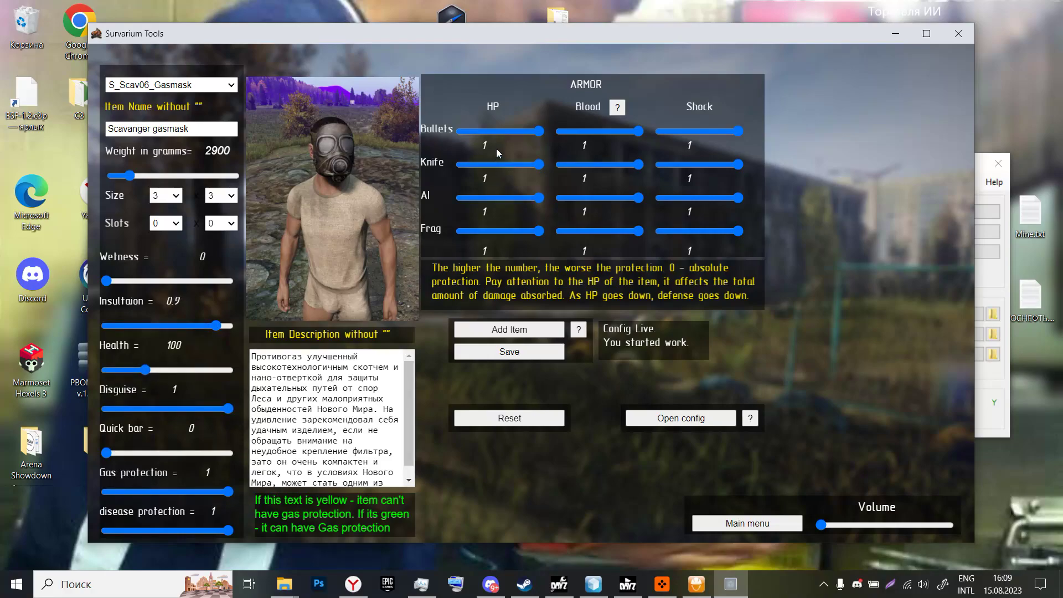
Lower armor to bullets 0.8/0.8/0.5, knife HP 0.4, and AI 0.2 across the board
{"action": "left_click", "coordinate": [527, 133]}
{"action": "left_click", "coordinate": [630, 133]}
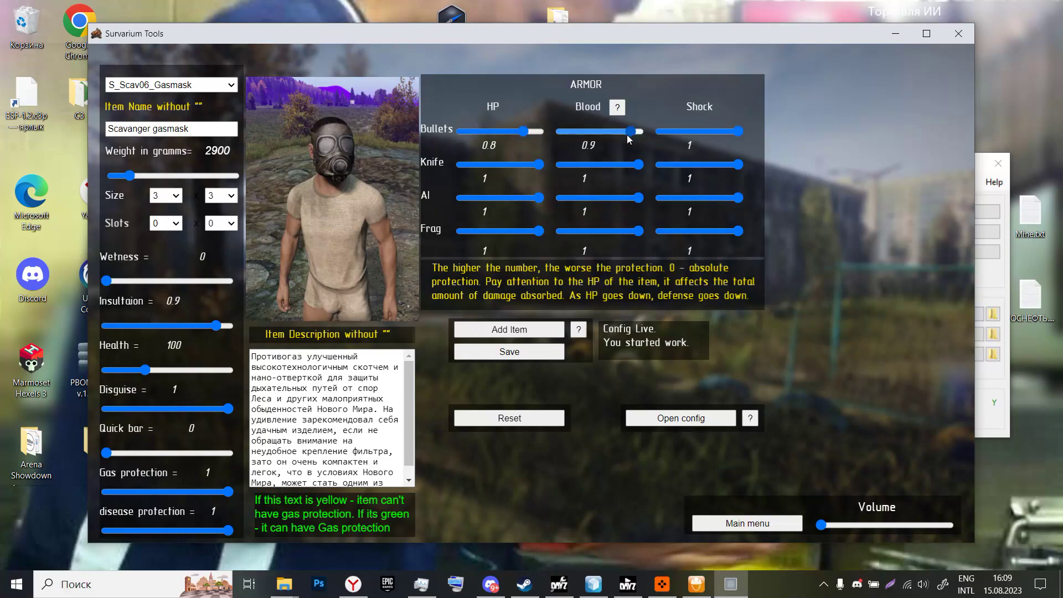
{"action": "left_click", "coordinate": [624, 133]}
{"action": "left_click_drag", "start_coordinate": [738, 131], "coordinate": [699, 132]}
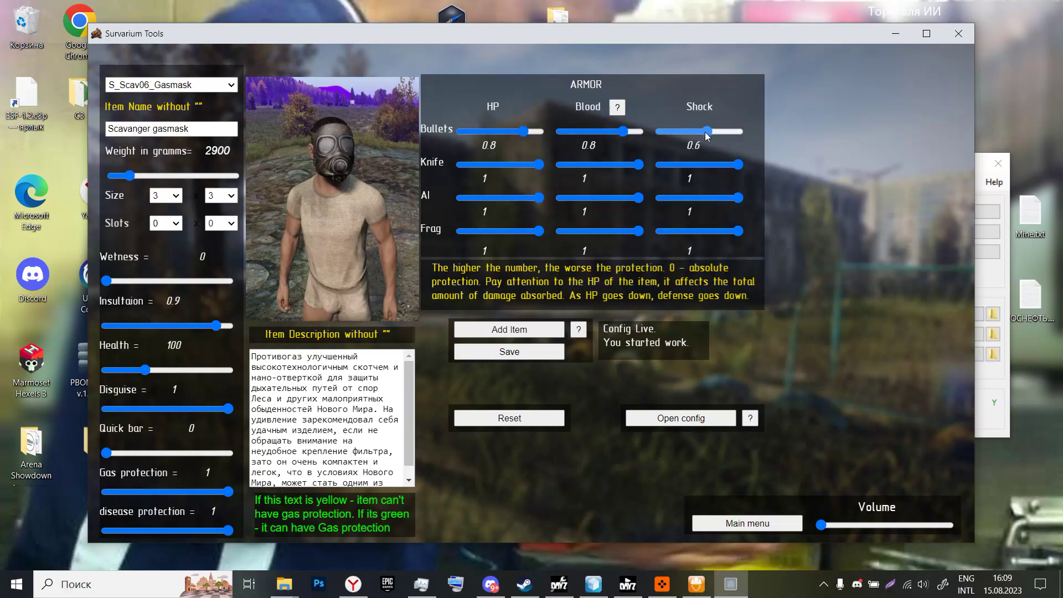
{"action": "left_click_drag", "start_coordinate": [538, 164], "coordinate": [492, 164]}
{"action": "left_click_drag", "start_coordinate": [628, 165], "coordinate": [603, 166]}
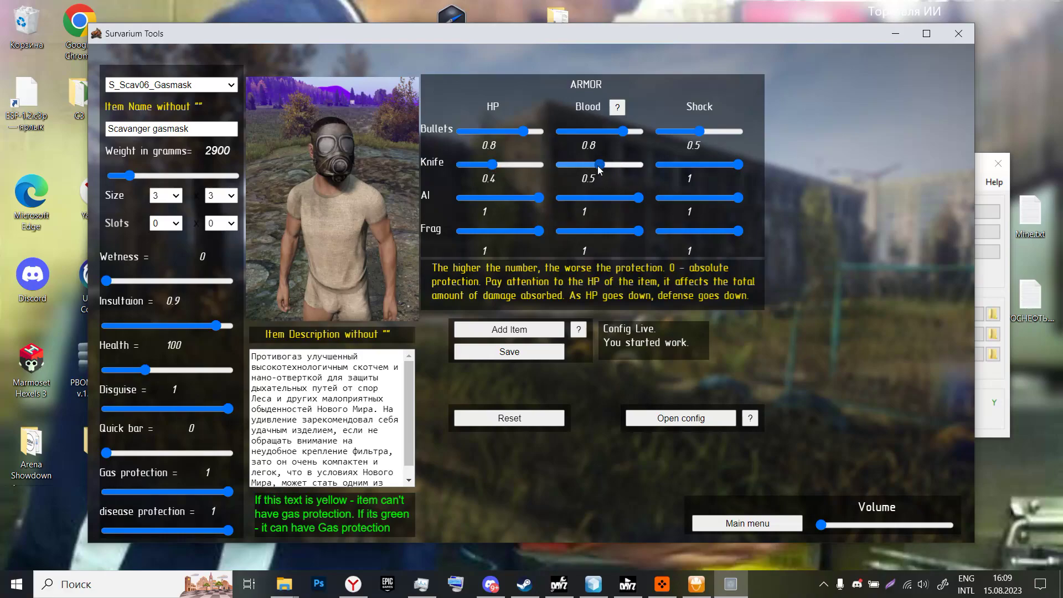
{"action": "left_click_drag", "start_coordinate": [738, 164], "coordinate": [691, 165]}
{"action": "left_click_drag", "start_coordinate": [537, 198], "coordinate": [477, 198]}
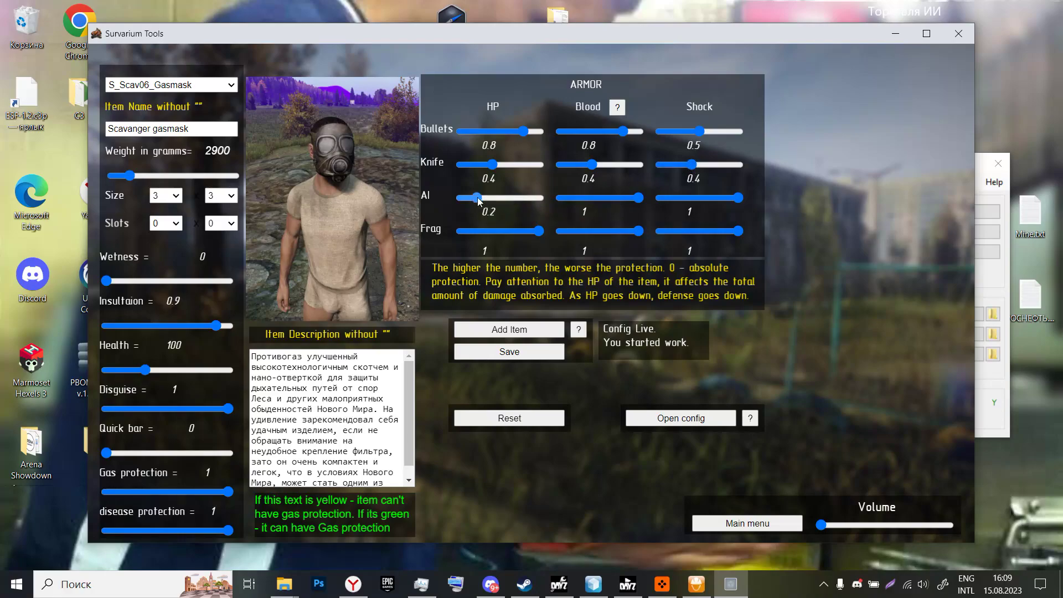
{"action": "left_click_drag", "start_coordinate": [638, 198], "coordinate": [576, 199]}
{"action": "left_click_drag", "start_coordinate": [738, 198], "coordinate": [675, 199]}
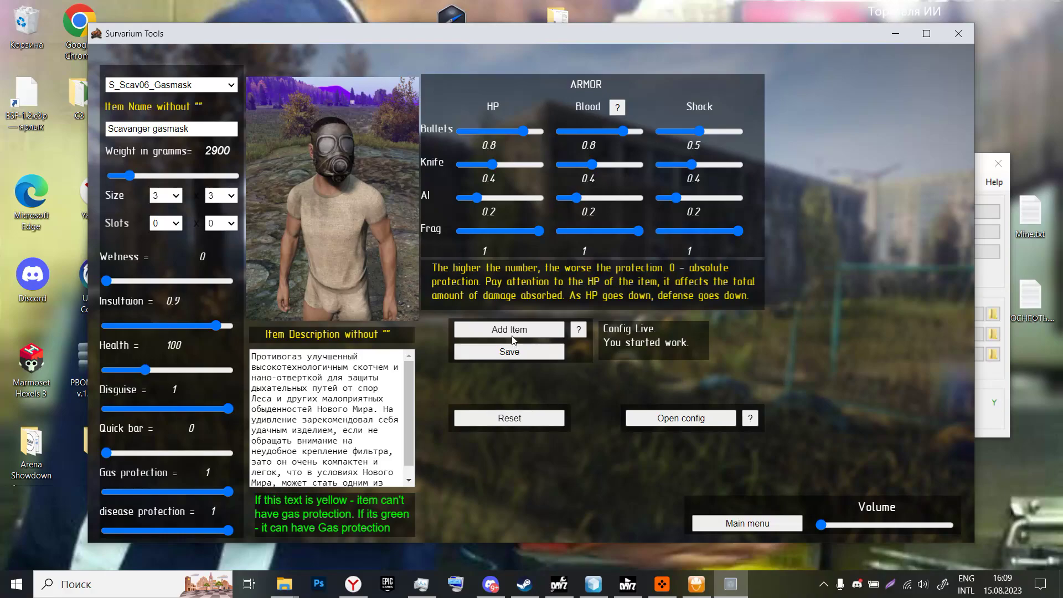
Replace the Russian description with 'Scavangers use this gasmask to hide their faces. Sometimes they use filter too…'
{"action": "left_click", "coordinate": [313, 413]}
{"action": "key", "text": "ctrl+a"}
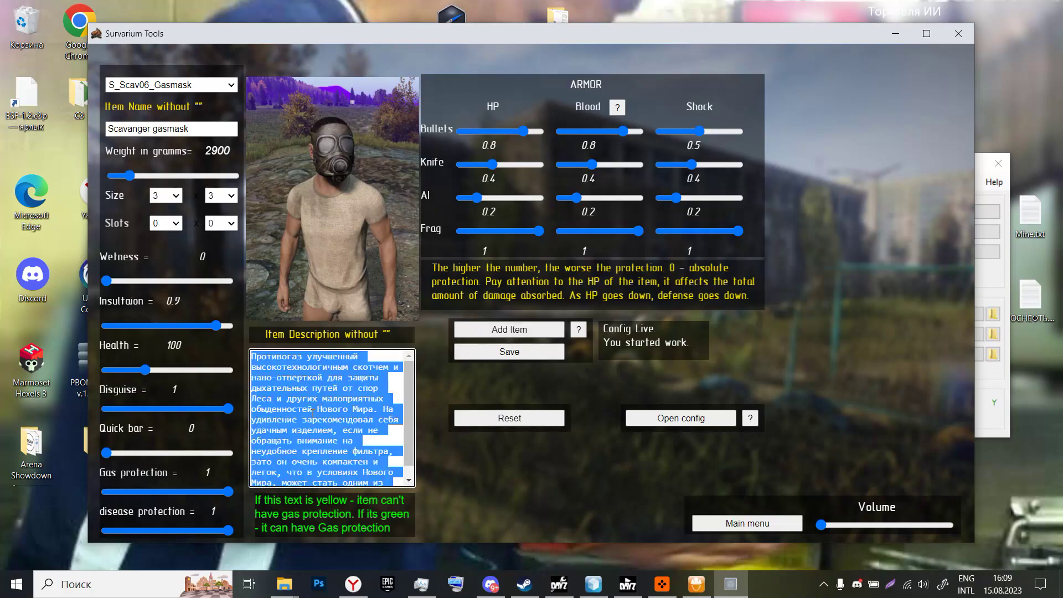
{"action": "key", "text": "BackSpace"}
{"action": "type", "text": "Scvan"}
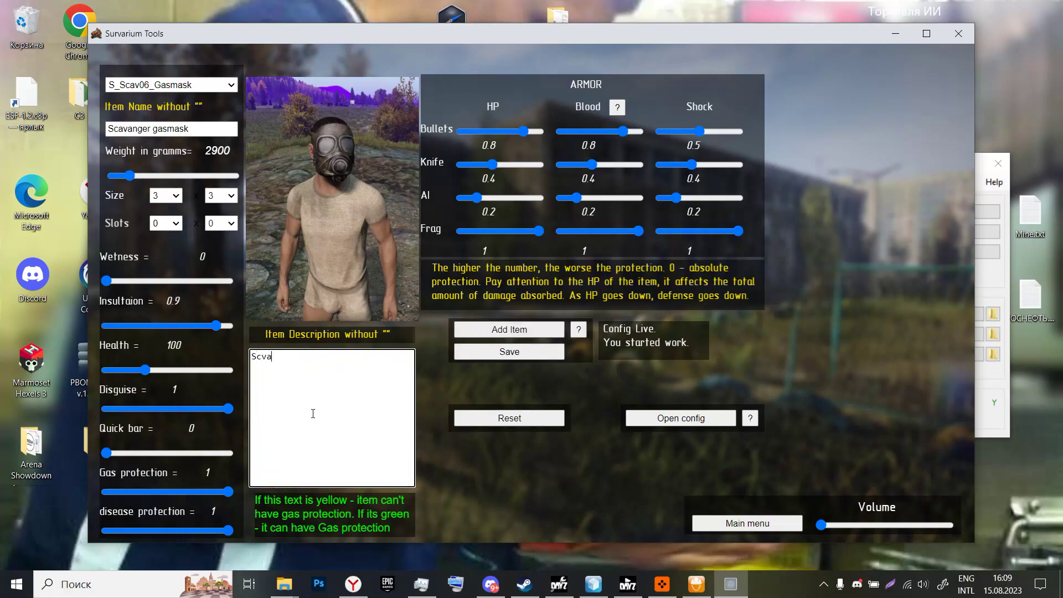
{"action": "key", "text": "BackSpace"}
{"action": "key", "text": "BackSpace"}
{"action": "key", "text": "BackSpace"}
{"action": "type", "text": "avangers use this gasmask to"}
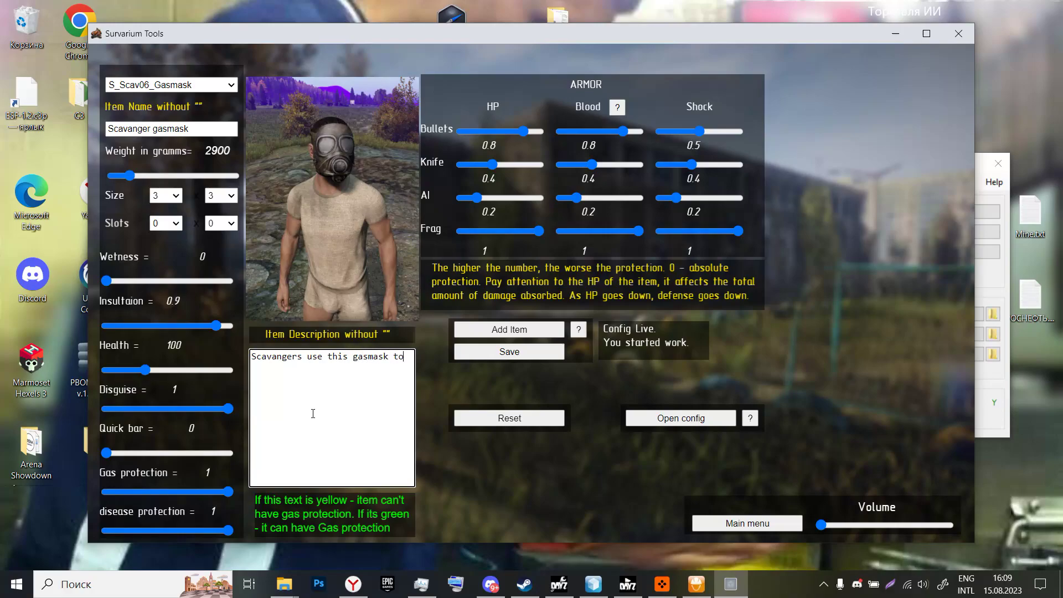
{"action": "type", "text": " hide their faces. Sometimes they use"}
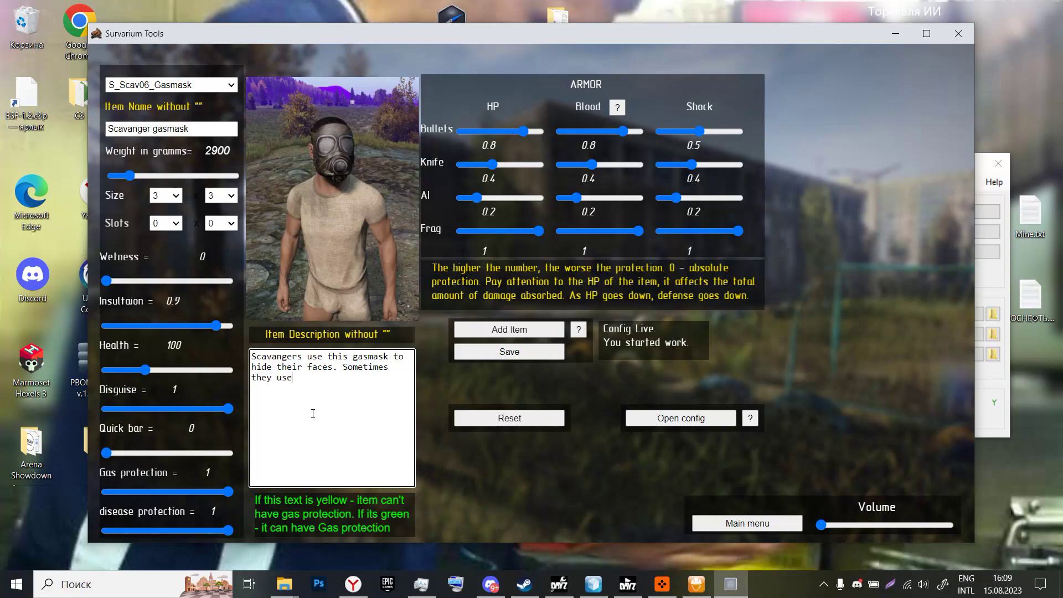
{"action": "type", "text": " f"}
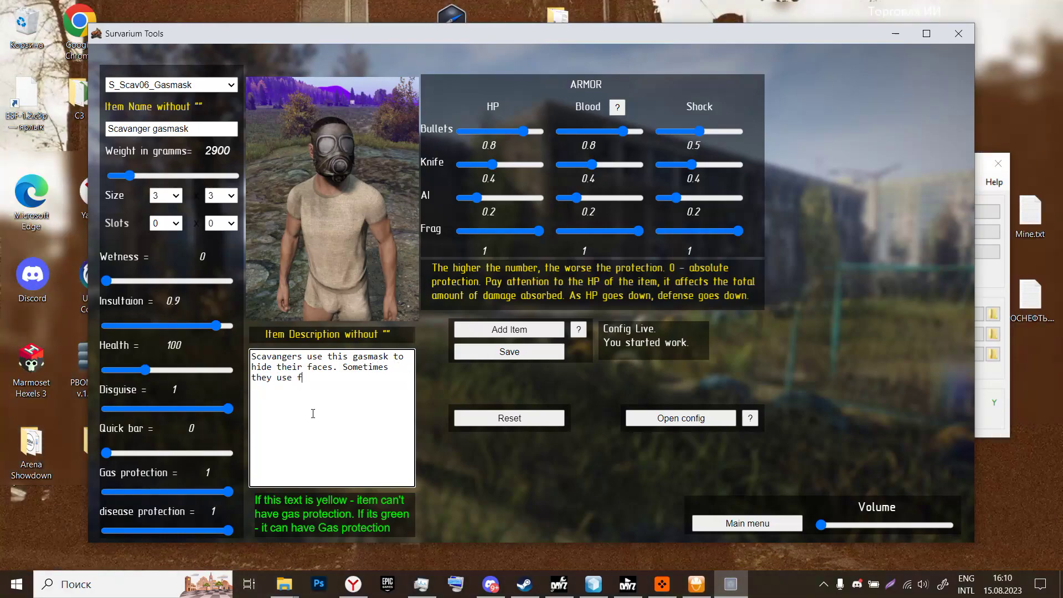
{"action": "type", "text": "ilter too, when they are lucky."}
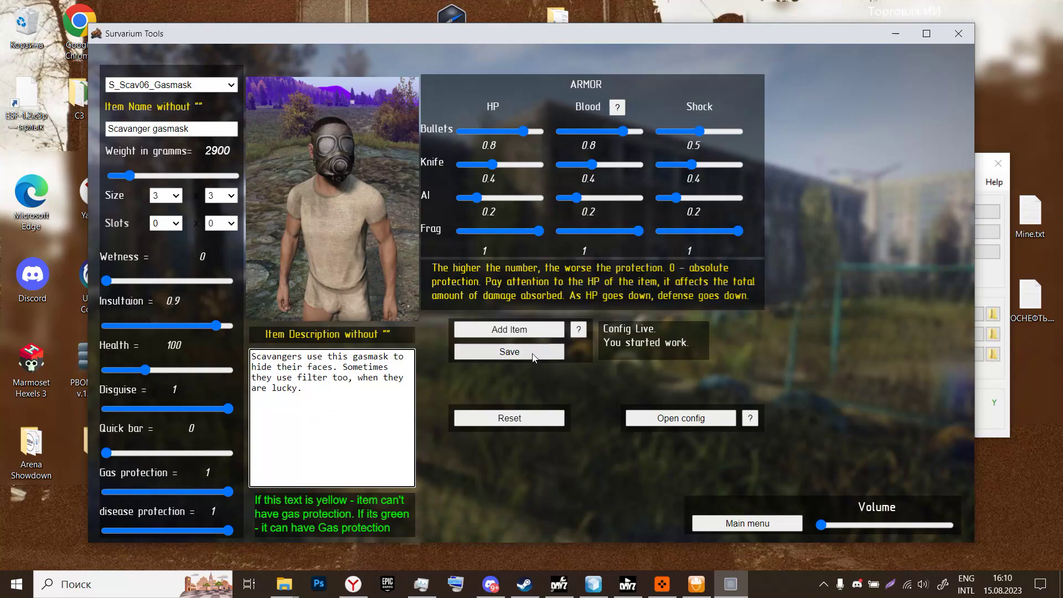
Append the Scavanger gasmask item to the config with Add Item
{"action": "left_click", "coordinate": [510, 332]}
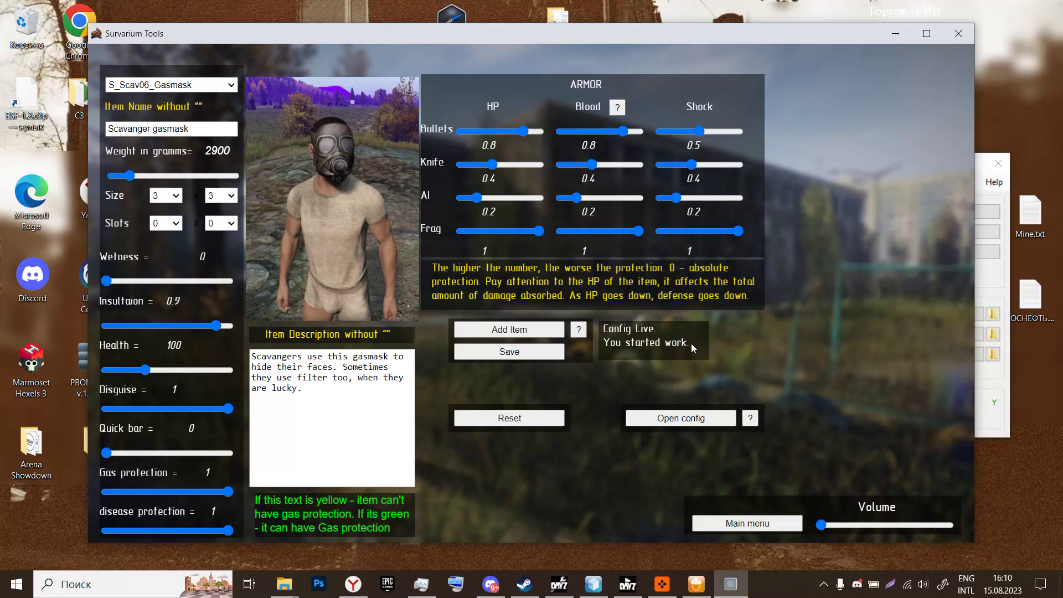
Save the generated config as config.cpp in P:\MyServer\Clothing
{"action": "left_click", "coordinate": [504, 358]}
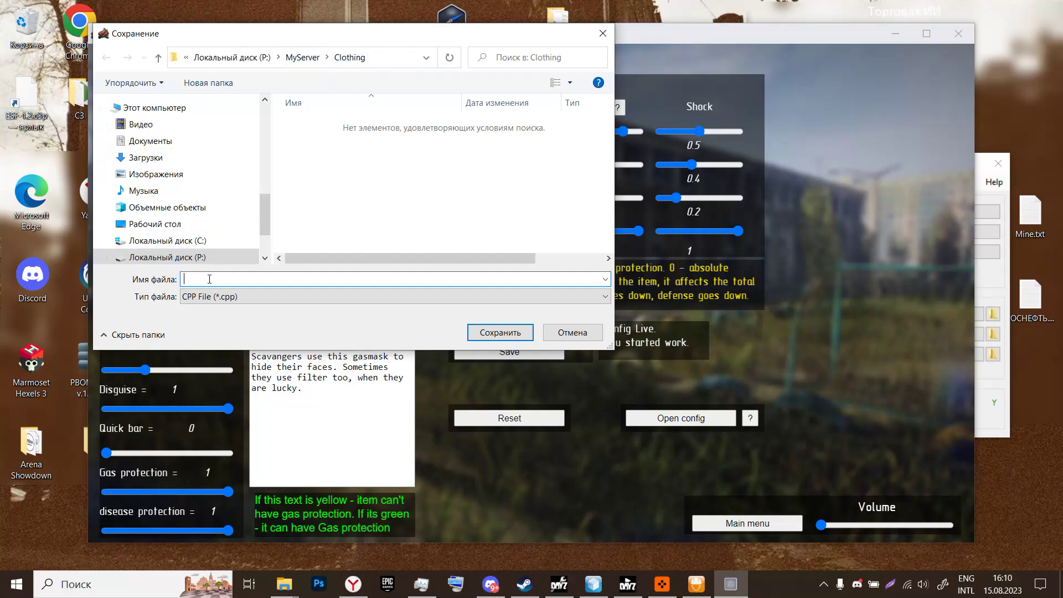
{"action": "type", "text": "config"}
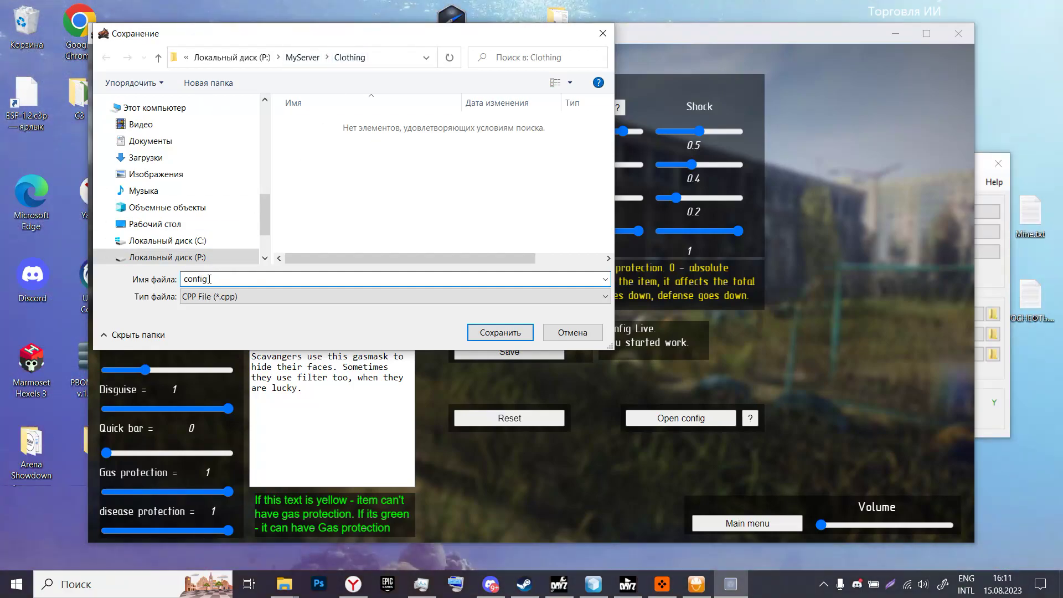
{"action": "left_click", "coordinate": [500, 332]}
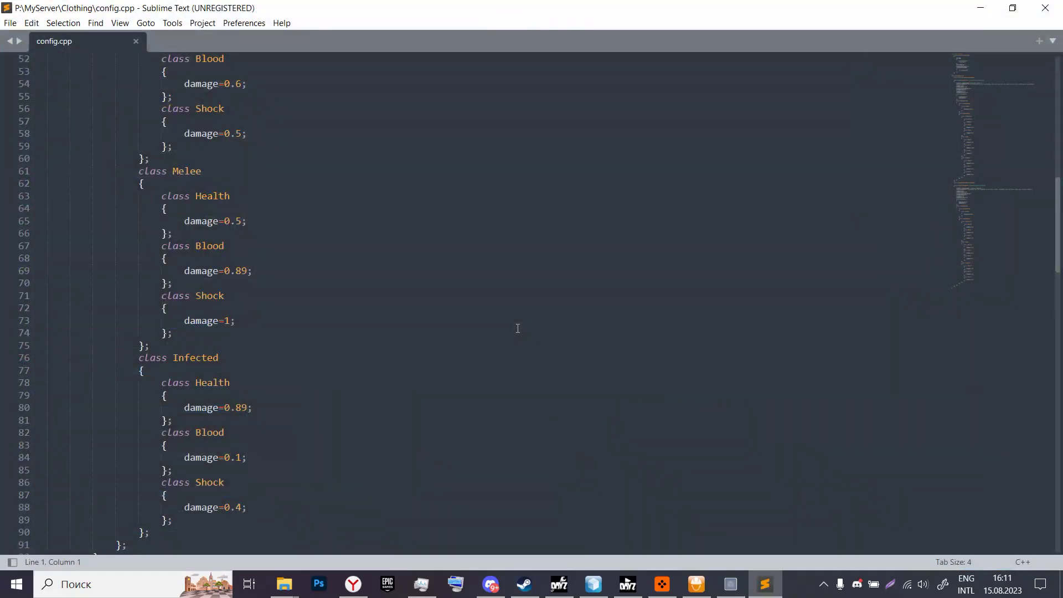
Change the jacket weight from 1800 to 18000 in config.cpp and save
{"action": "scroll", "coordinate": [356, 363], "scroll_direction": "up", "scroll_amount": 17}
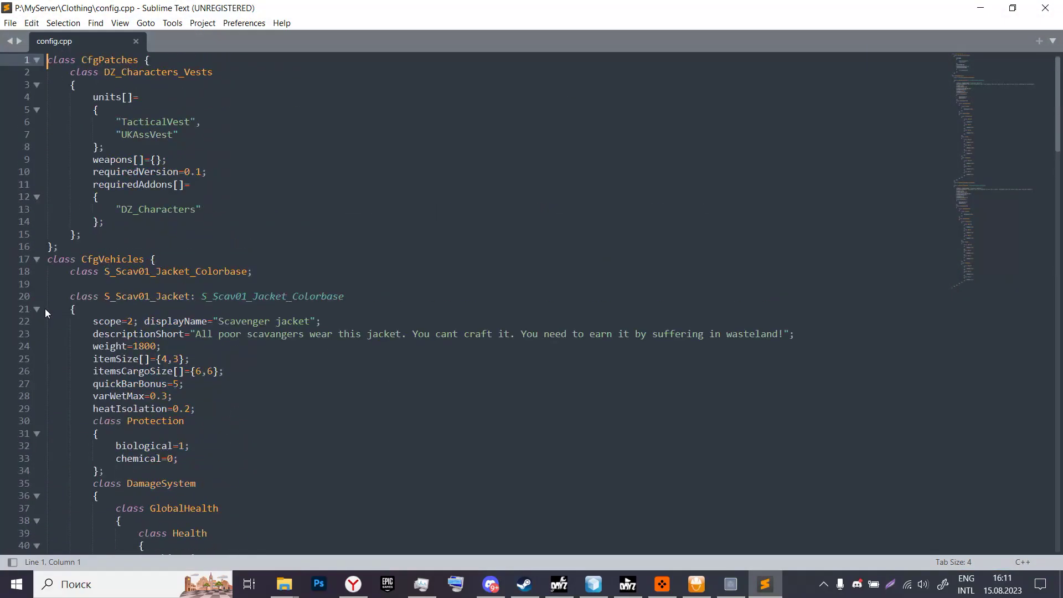
{"action": "left_click", "coordinate": [36, 309]}
{"action": "left_click", "coordinate": [34, 359]}
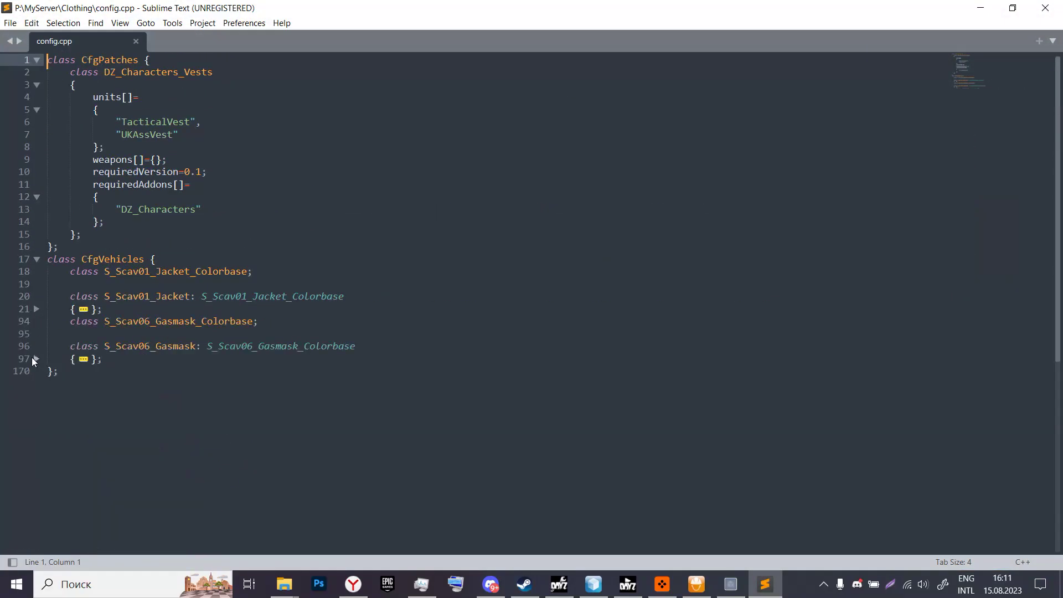
{"action": "left_click", "coordinate": [36, 309]}
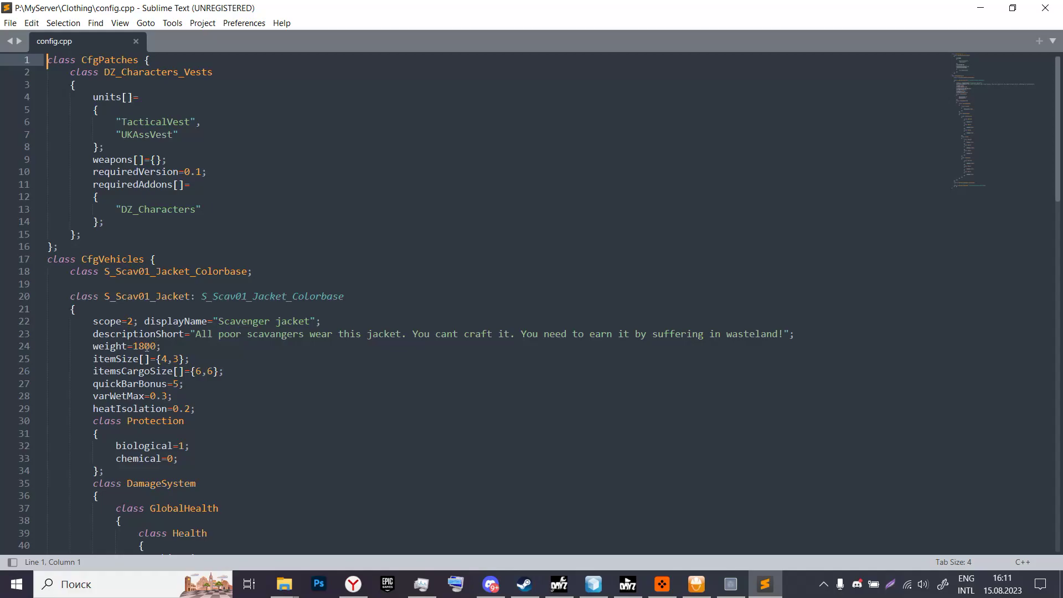
{"action": "double_click", "coordinate": [135, 347]}
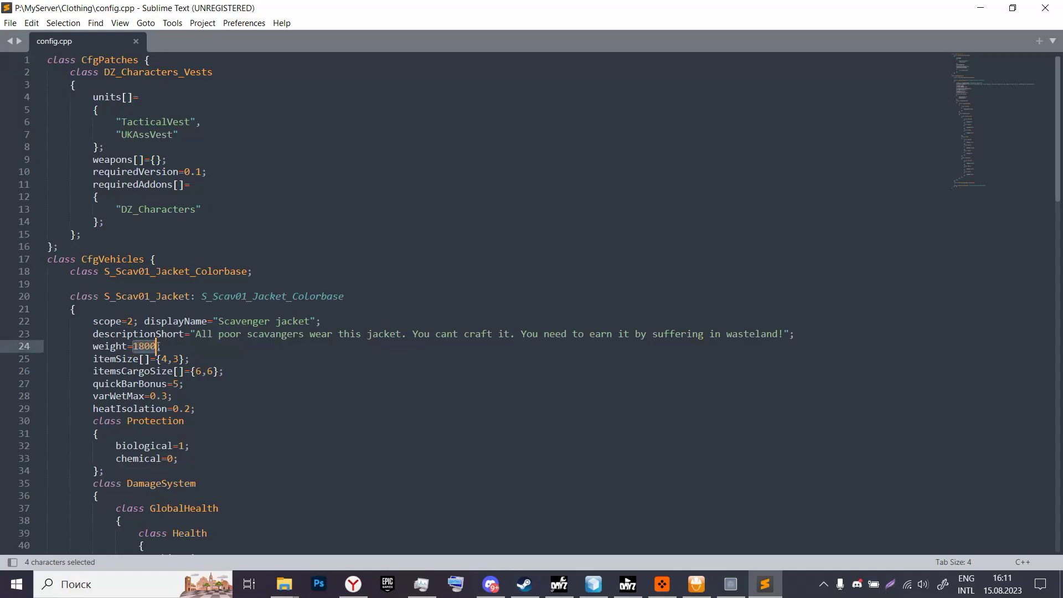
{"action": "left_click", "coordinate": [158, 347]}
{"action": "type", "text": "0"}
{"action": "key", "text": "ctrl+s"}
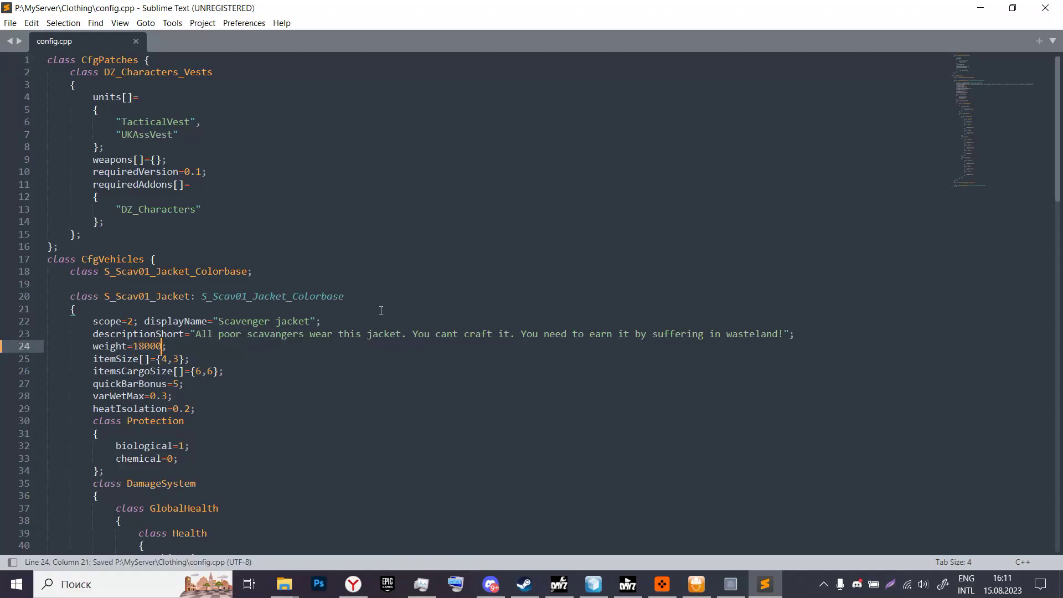
Rename the gasmask displayName to 'Scavanger gasmask for boys' and save
{"action": "left_click", "coordinate": [36, 308]}
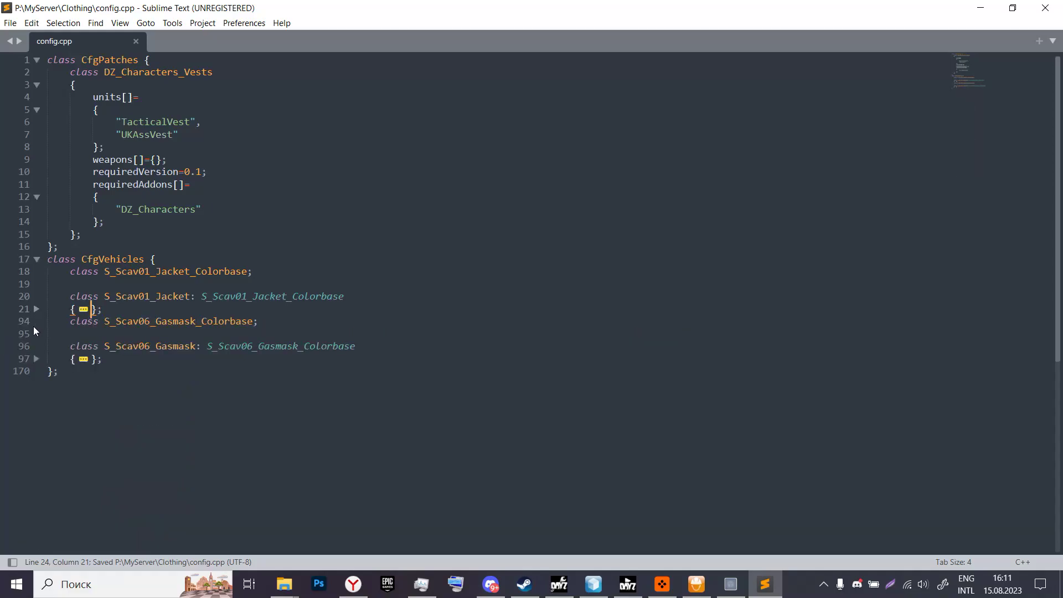
{"action": "left_click", "coordinate": [36, 358]}
{"action": "scroll", "coordinate": [247, 319], "scroll_direction": "down", "scroll_amount": 2}
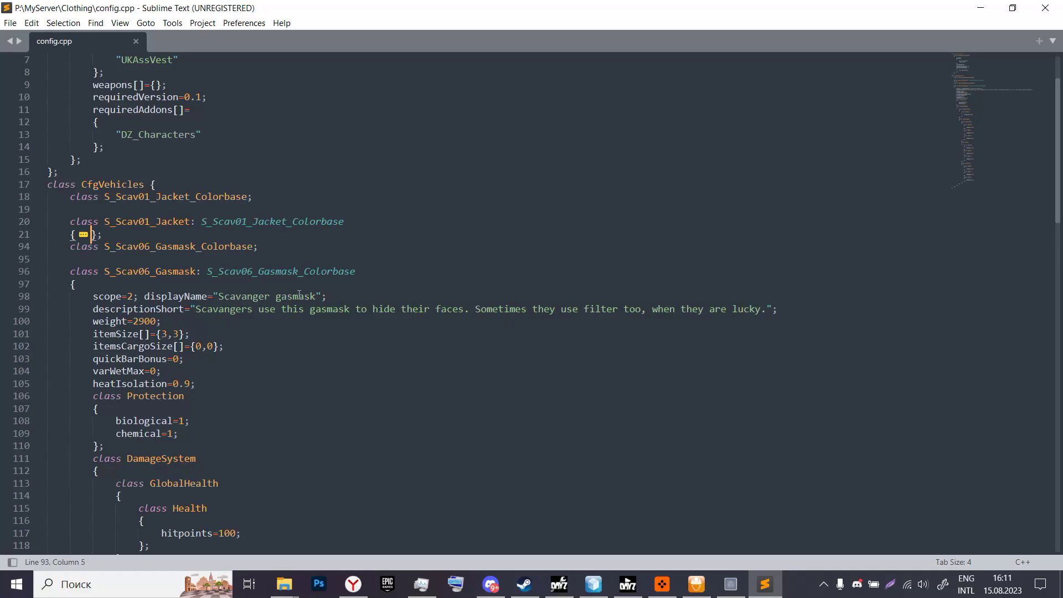
{"action": "left_click", "coordinate": [316, 296]}
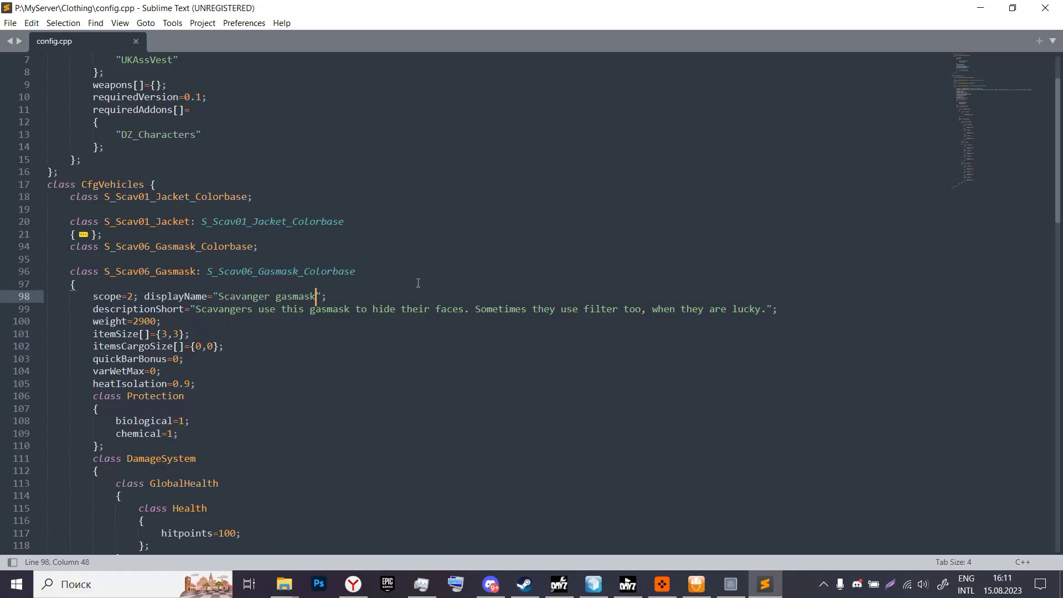
{"action": "type", "text": "for "}
{"action": "type", "text": "boys"}
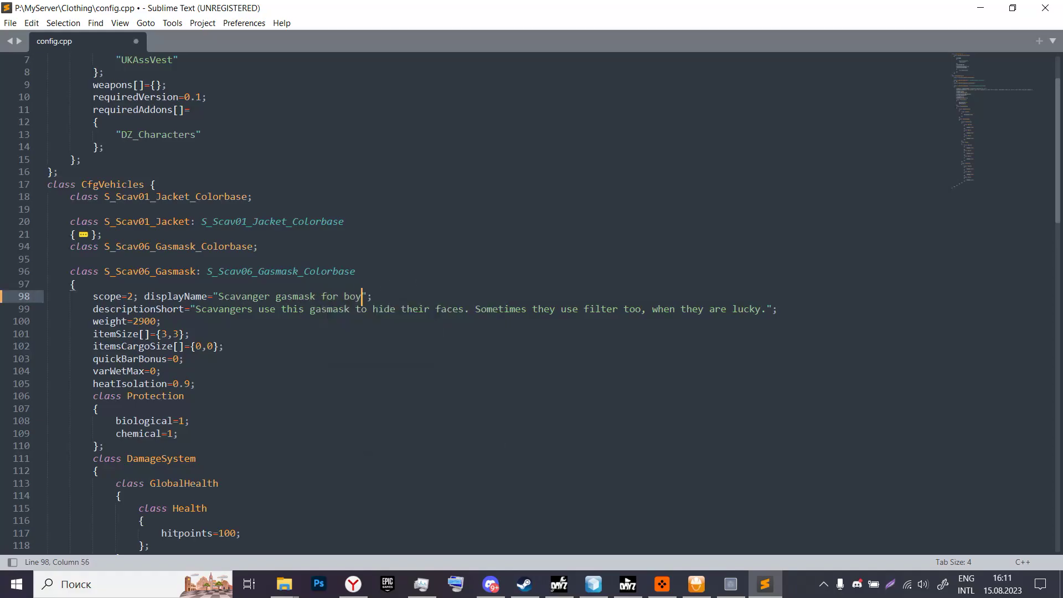
{"action": "key", "text": "ctrl+s"}
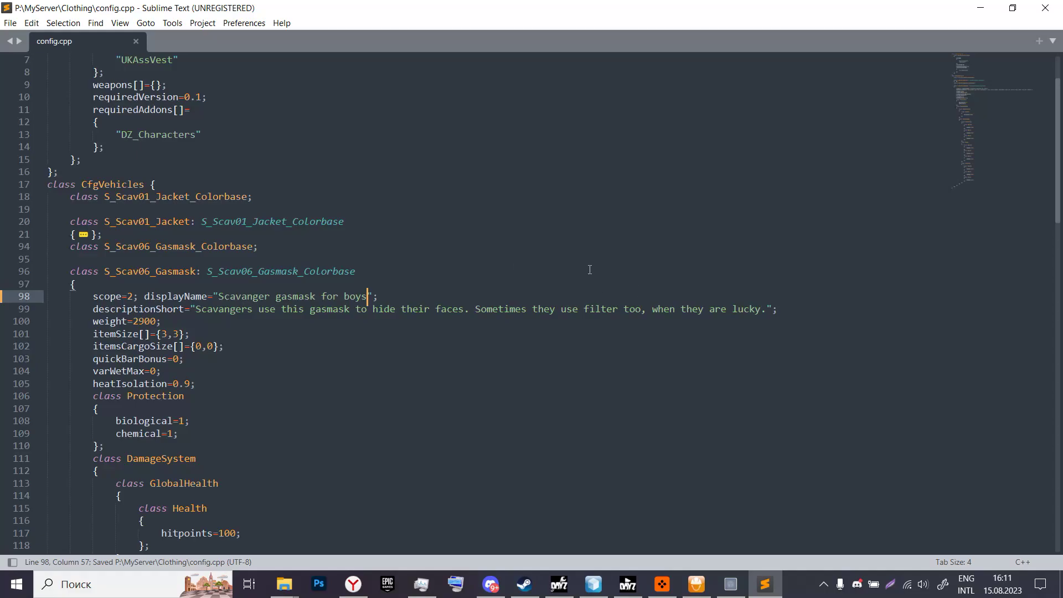
Raise the gasmask hitpoints to 1000, save, and return to Survarium Tools
{"action": "scroll", "coordinate": [524, 298], "scroll_direction": "down", "scroll_amount": 2}
{"action": "left_click", "coordinate": [237, 458]}
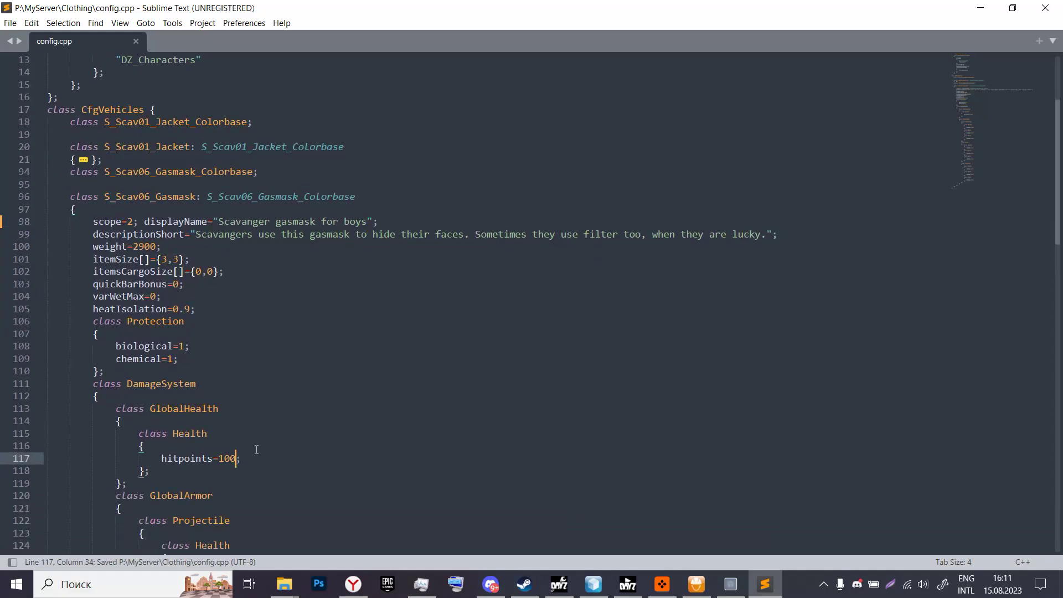
{"action": "type", "text": "0"}
{"action": "key", "text": "ctrl+s"}
{"action": "scroll", "coordinate": [346, 360], "scroll_direction": "down", "scroll_amount": 2}
{"action": "scroll", "coordinate": [346, 360], "scroll_direction": "down", "scroll_amount": 3}
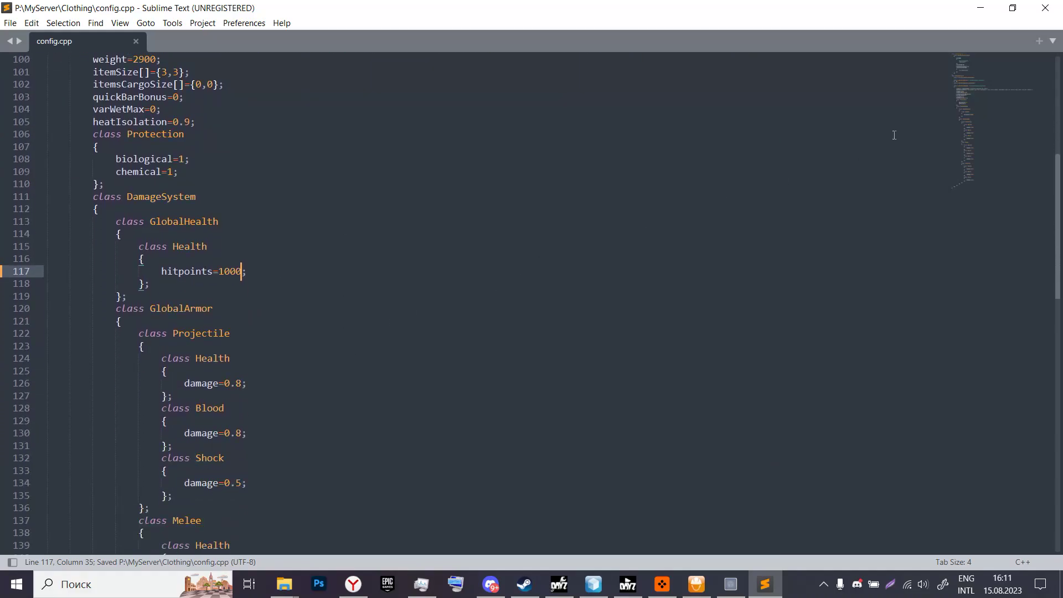
{"action": "left_click", "coordinate": [698, 590]}
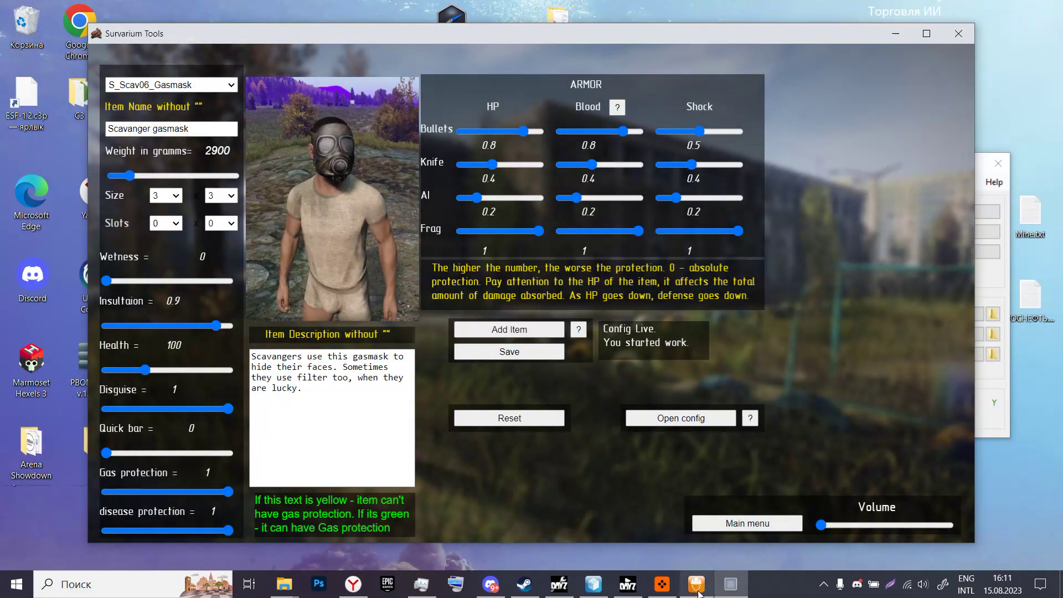
{"action": "mouse_move", "coordinate": [698, 593]}
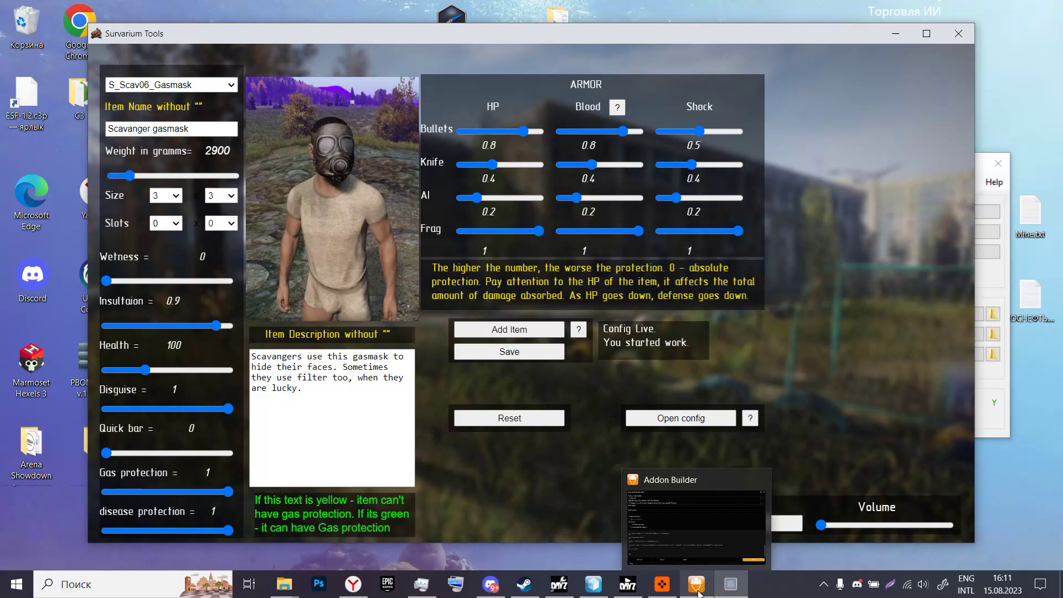
Pack the P:\MyServer source into MyServer.pbo with Addon Builder
{"action": "left_click", "coordinate": [699, 593]}
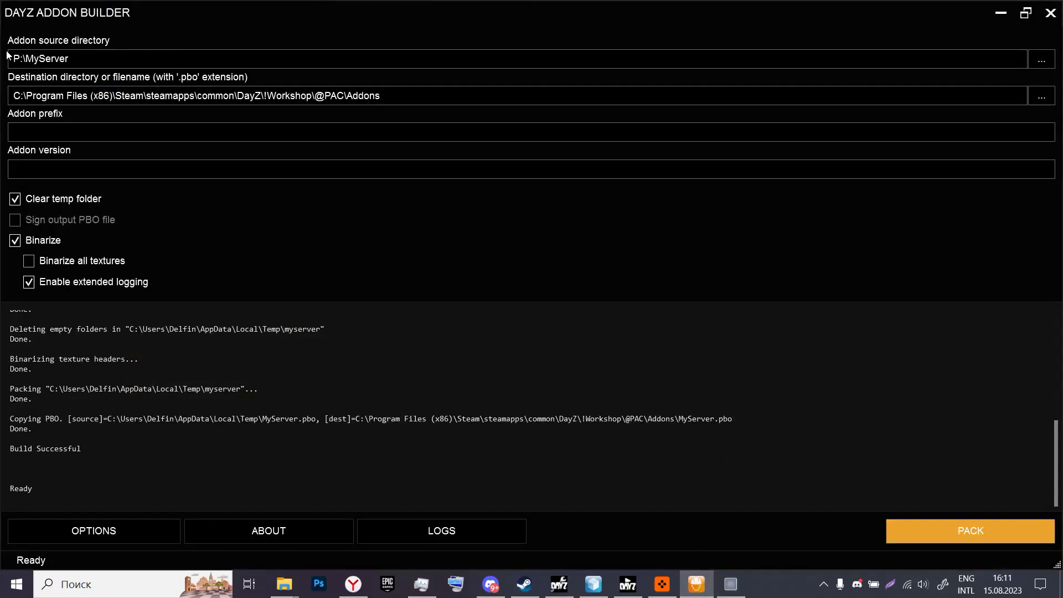
{"action": "left_click_drag", "start_coordinate": [69, 58], "coordinate": [12, 59]}
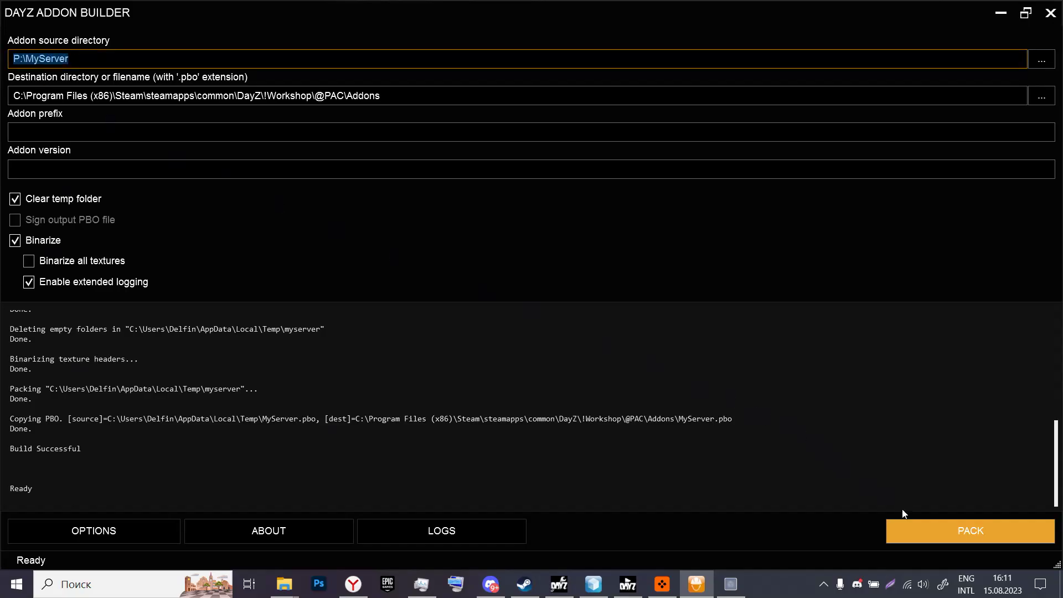
{"action": "left_click", "coordinate": [918, 529]}
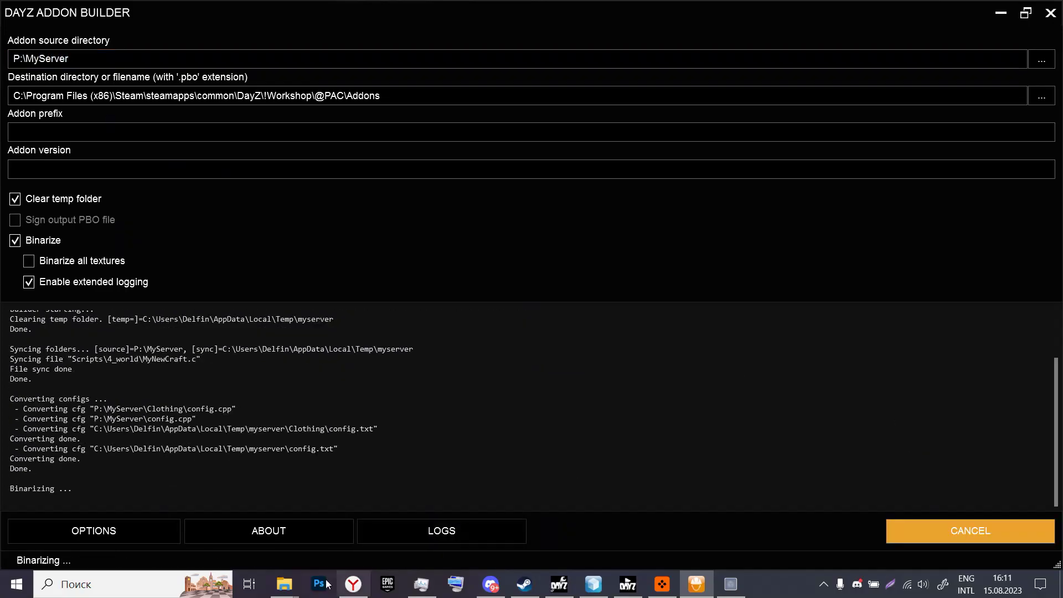
{"action": "mouse_move", "coordinate": [283, 584]}
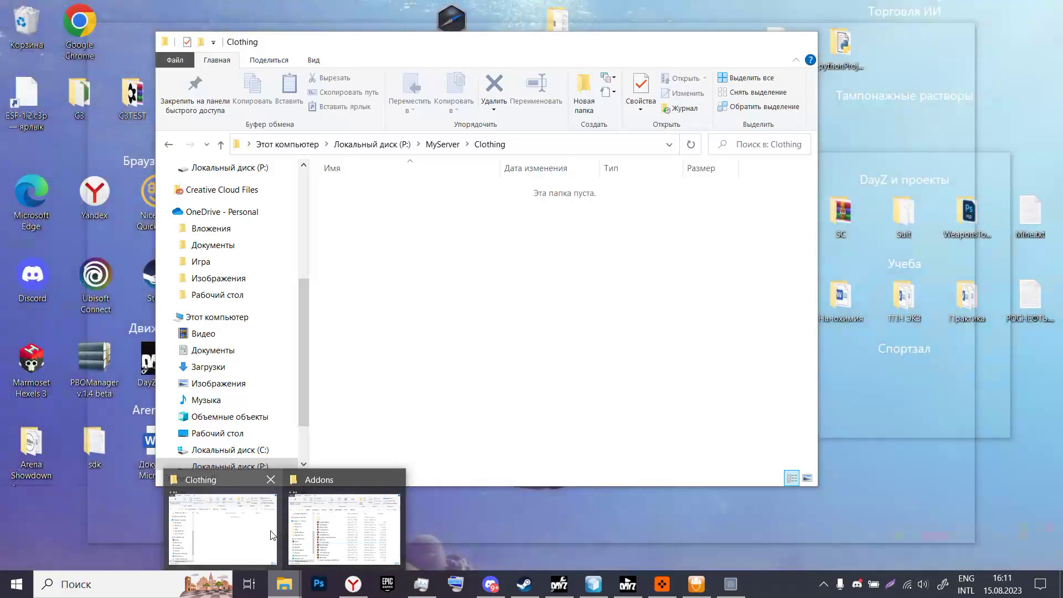
{"action": "left_click", "coordinate": [271, 537]}
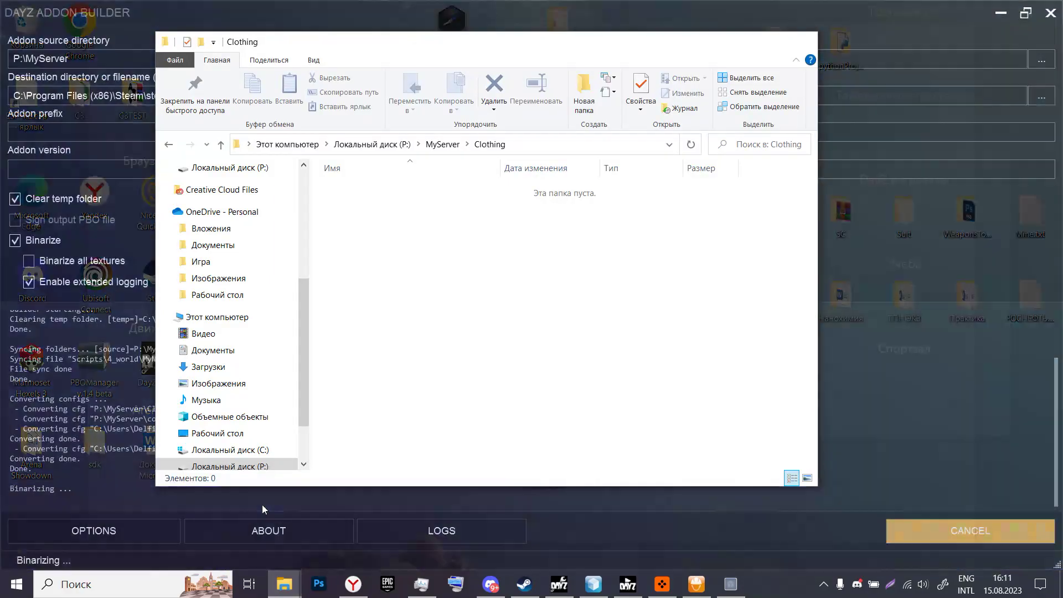
{"action": "scroll", "coordinate": [276, 247], "scroll_direction": "up", "scroll_amount": 4}
{"action": "left_click", "coordinate": [202, 283]}
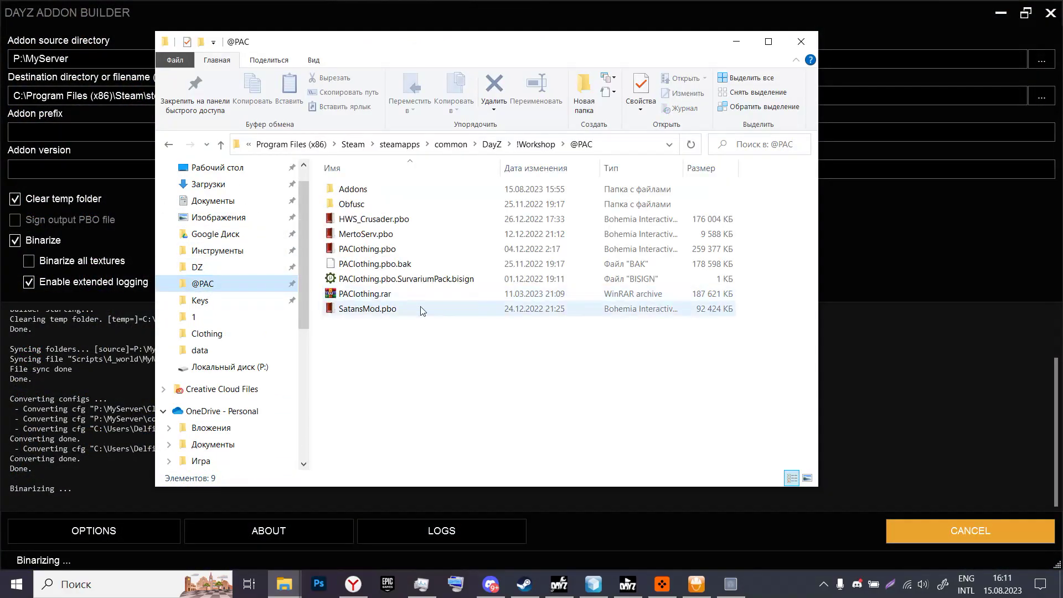
{"action": "double_click", "coordinate": [389, 191]}
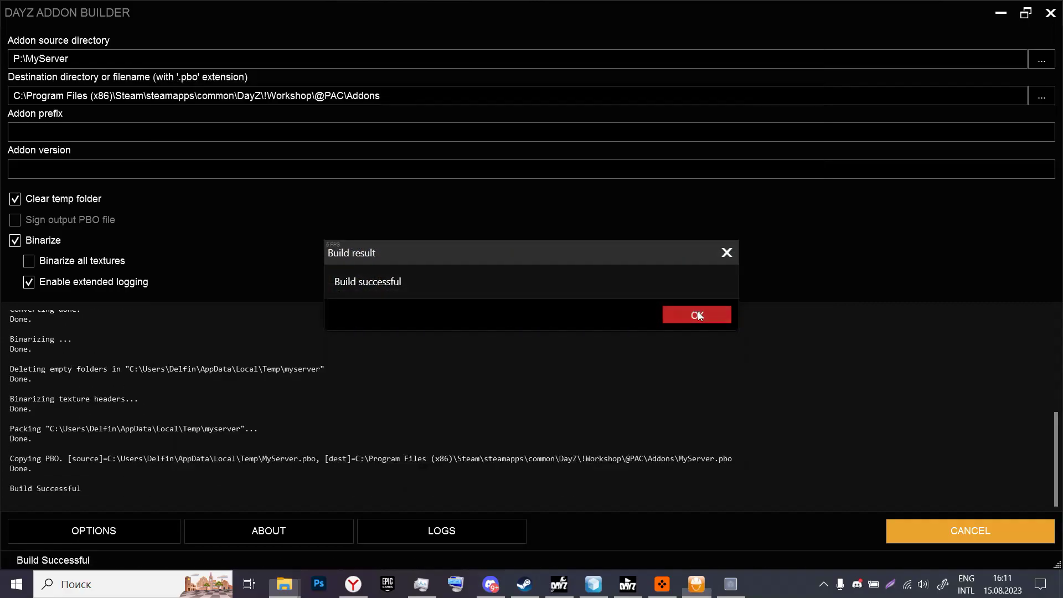
{"action": "left_click", "coordinate": [696, 313]}
Inspect MyServer.pbo in PBO Manager to confirm the Clothing folder is packed
{"action": "double_click", "coordinate": [415, 338]}
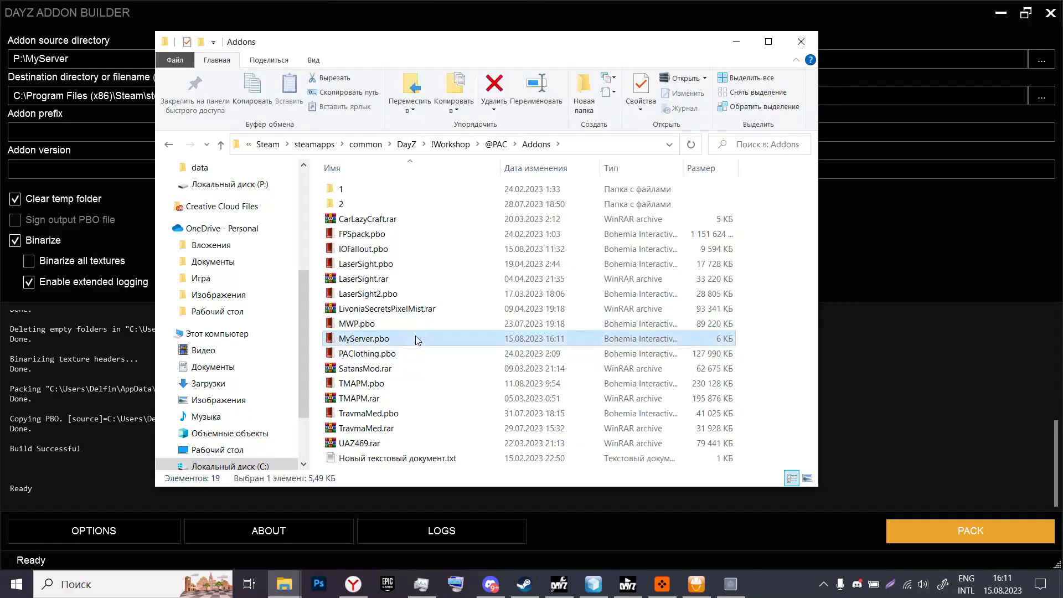
{"action": "left_click", "coordinate": [576, 201]}
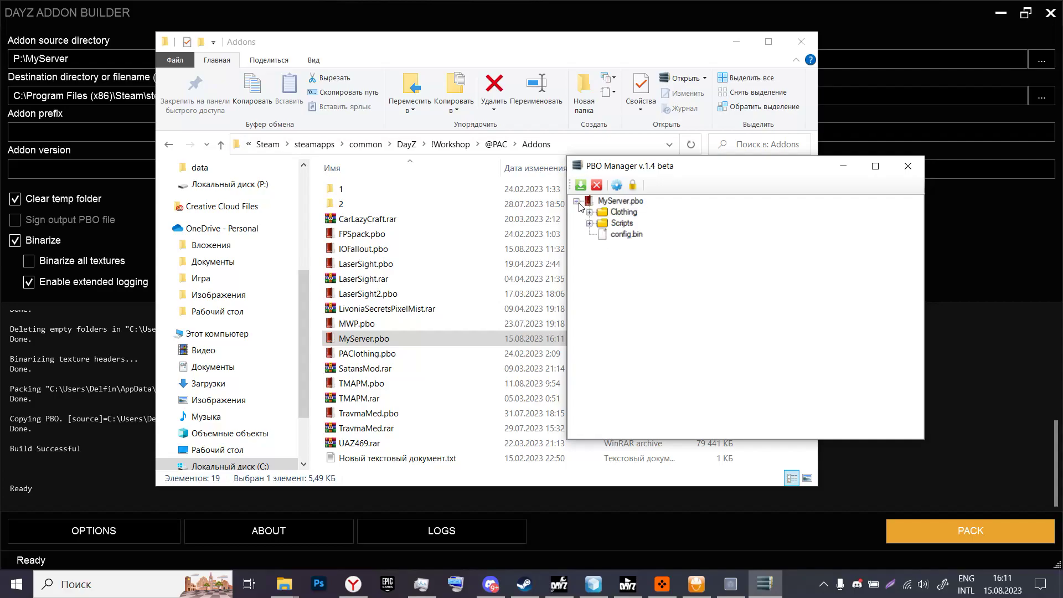
{"action": "left_click", "coordinate": [590, 212]}
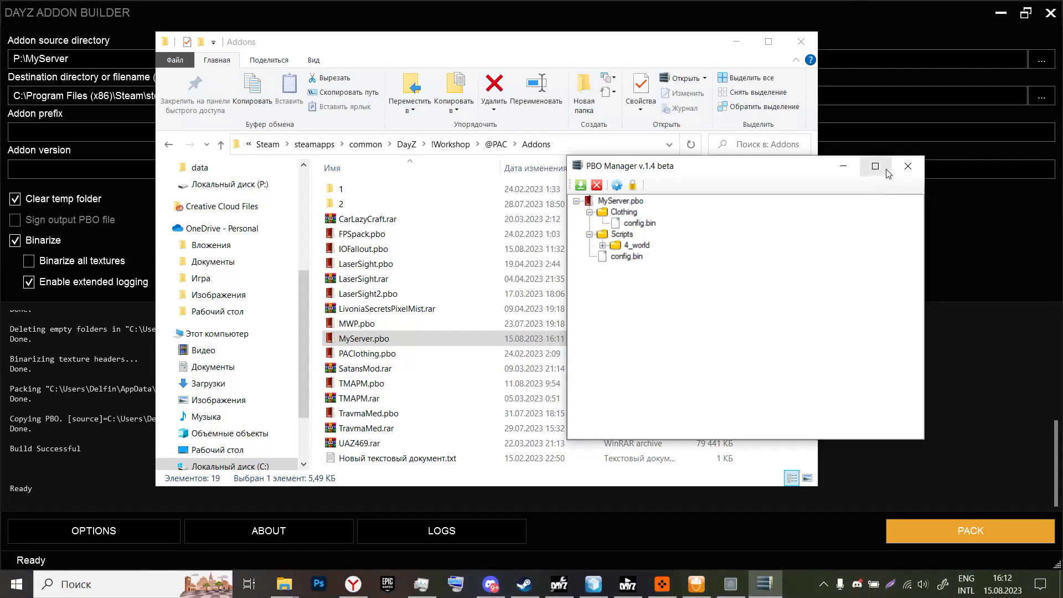
{"action": "left_click", "coordinate": [908, 166]}
{"action": "left_click", "coordinate": [734, 43]}
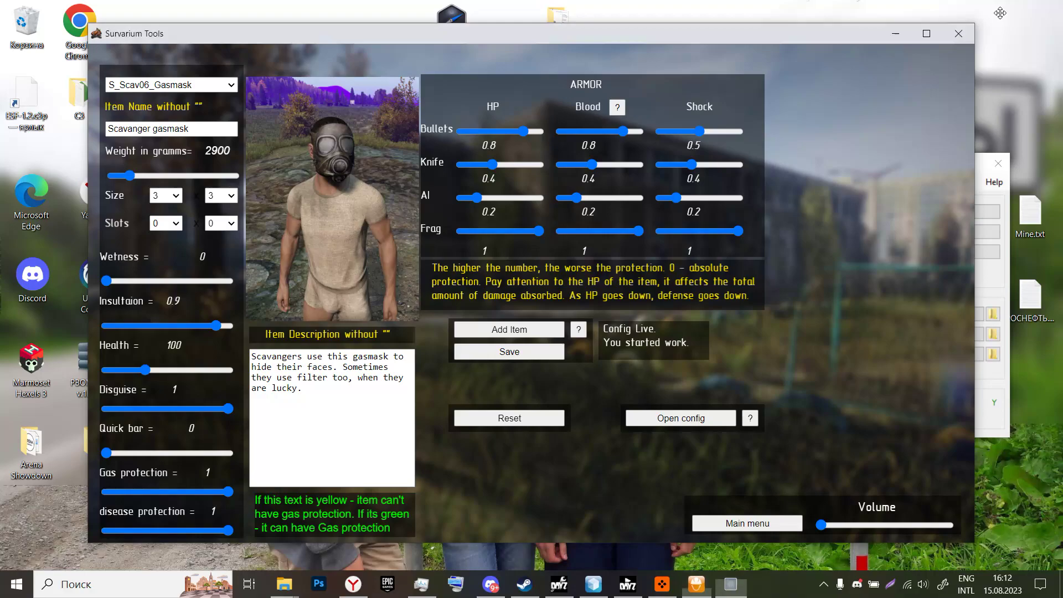
Minimize Addon Builder and Survarium Tools, then start modded DayZ from the DayZ Launcher
{"action": "left_click", "coordinate": [1000, 13]}
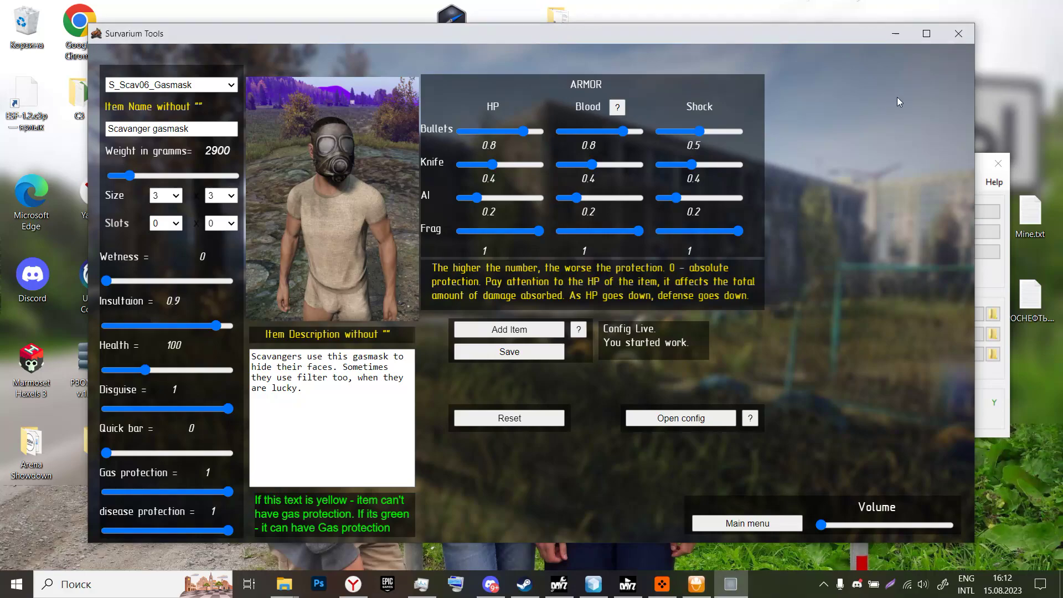
{"action": "left_click", "coordinate": [747, 523]}
{"action": "left_click", "coordinate": [894, 34]}
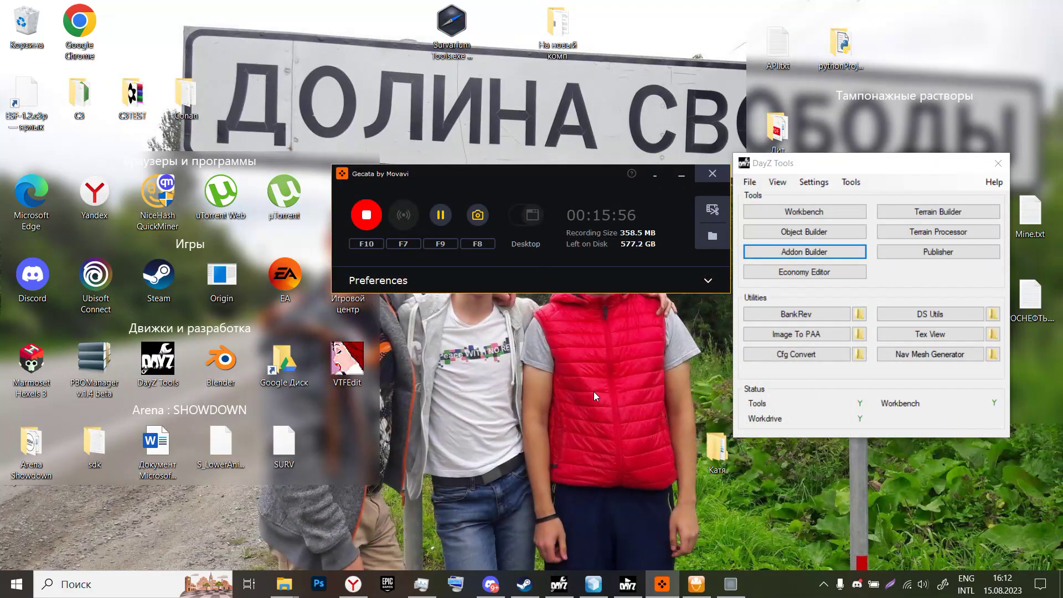
{"action": "left_click", "coordinate": [629, 591]}
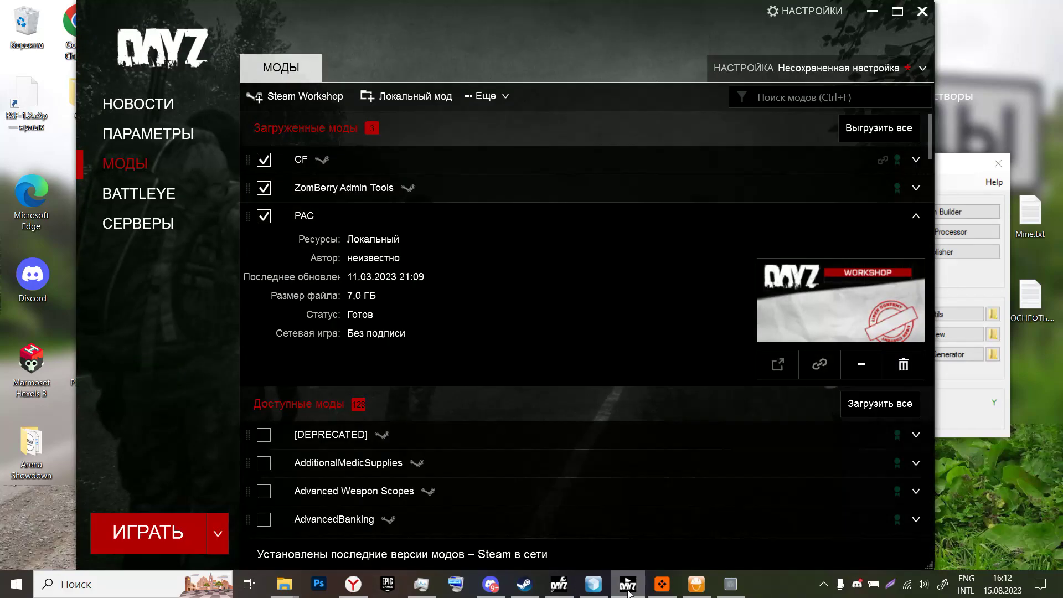
{"action": "left_click", "coordinate": [871, 12]}
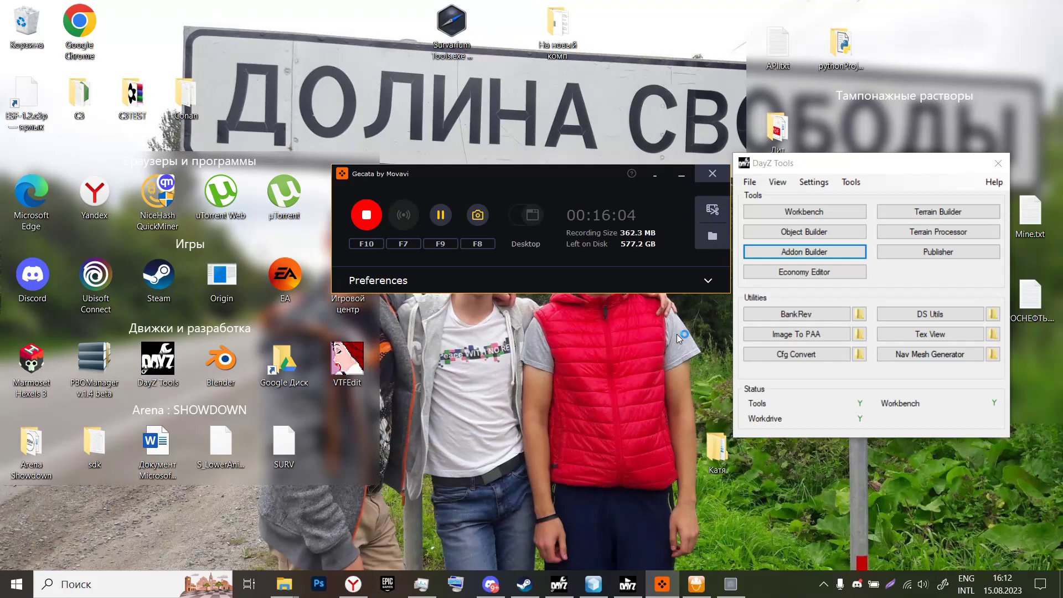
Follow the SCAV CLOTHING dropmefiles link from the Discord direct message
{"action": "left_click", "coordinate": [354, 584]}
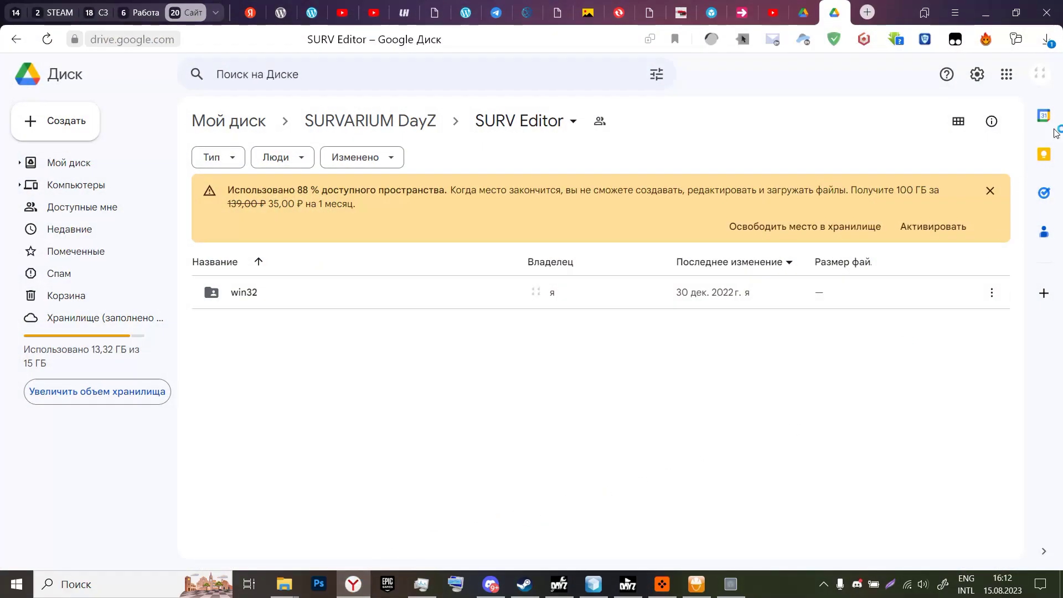
{"action": "left_click", "coordinate": [1046, 39]}
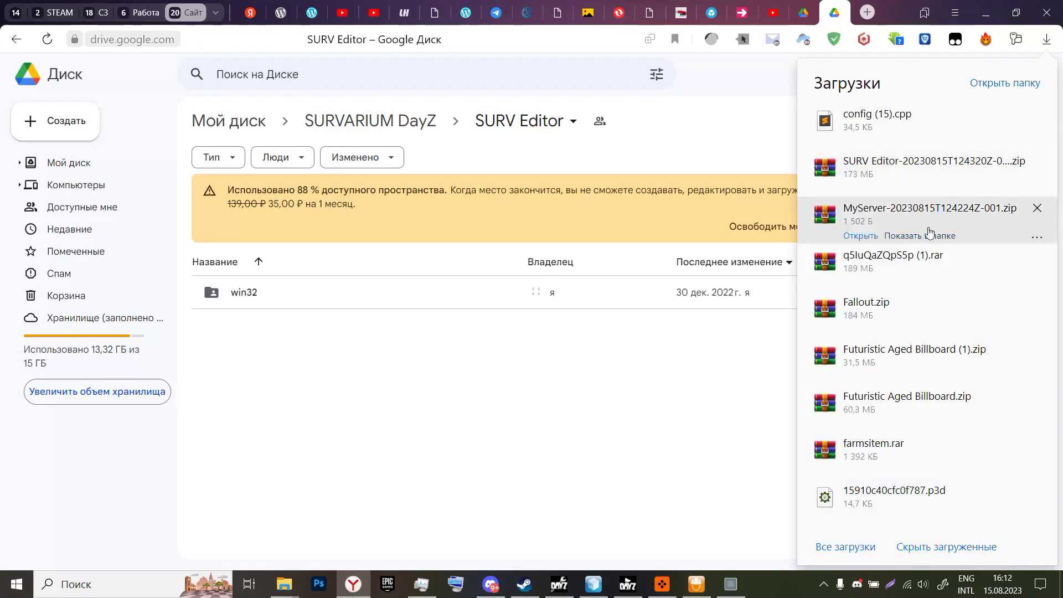
{"action": "left_click", "coordinate": [490, 584]}
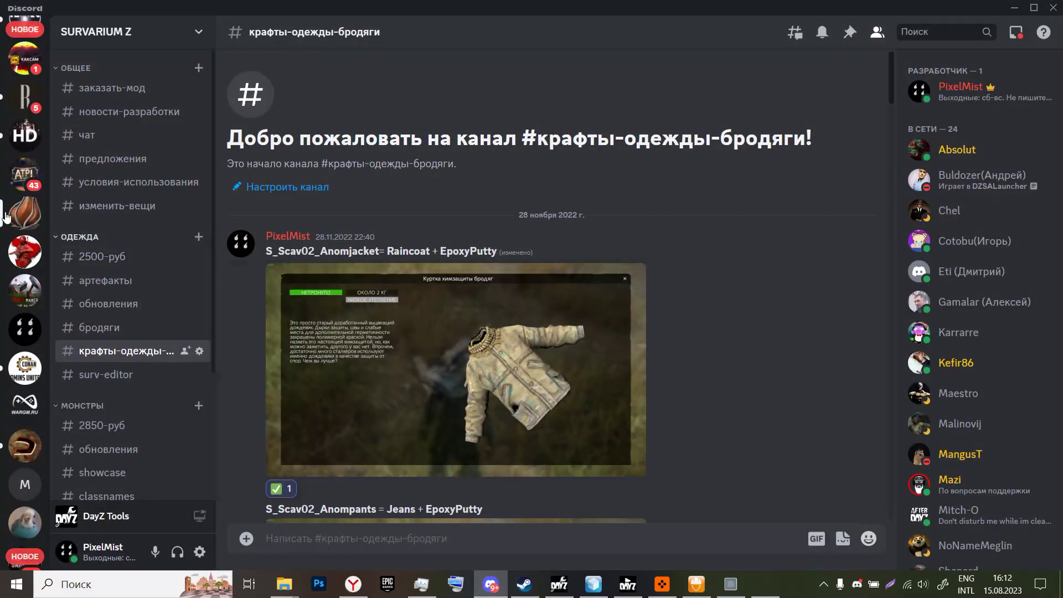
{"action": "scroll", "coordinate": [6, 216], "scroll_direction": "up", "scroll_amount": 3}
{"action": "left_click", "coordinate": [25, 34]}
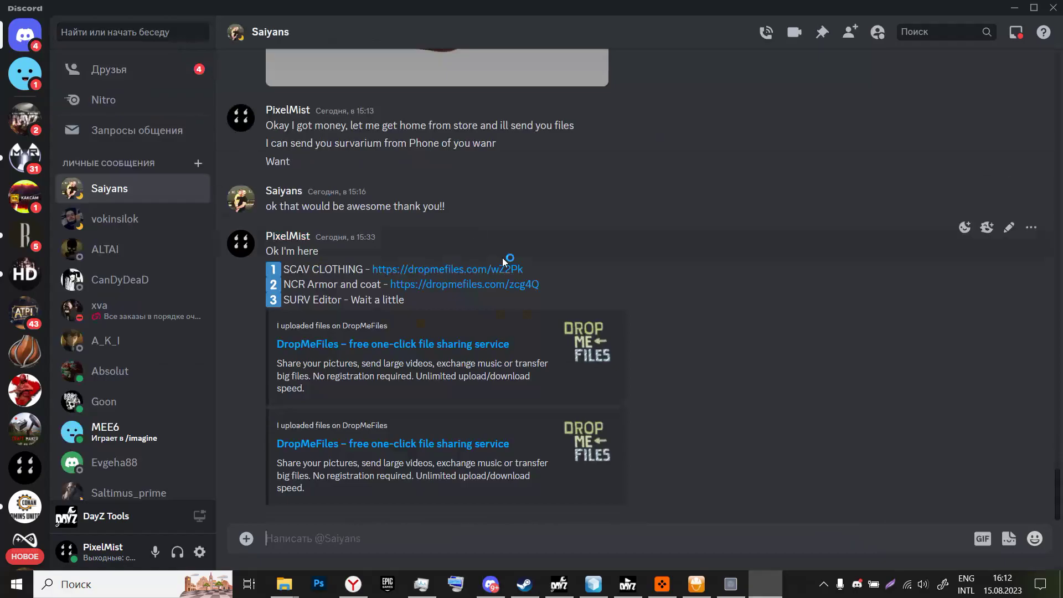
{"action": "left_click", "coordinate": [503, 268]}
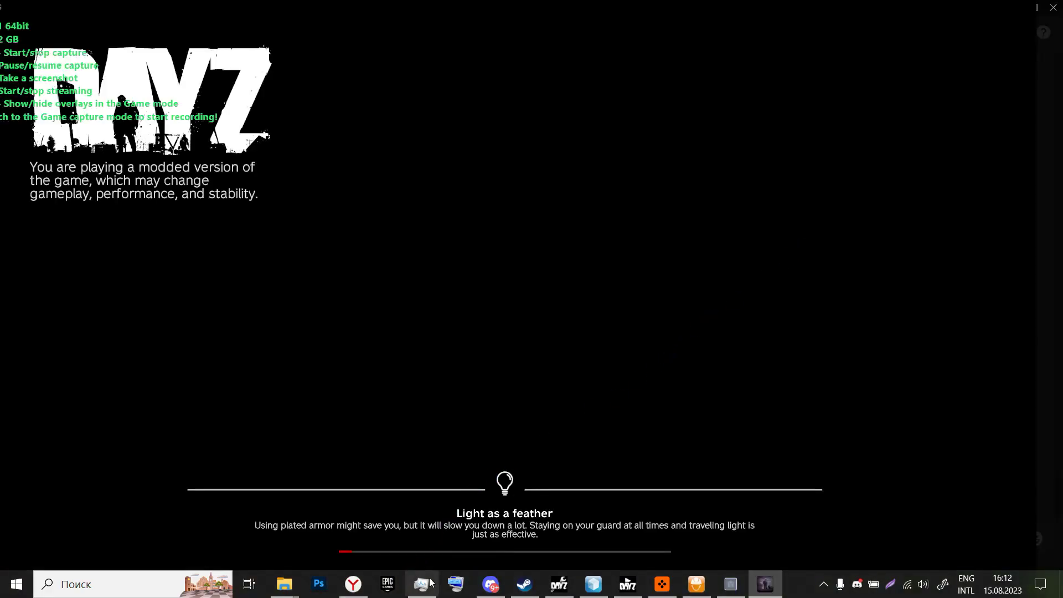
Confirm visiting the file-sharing site, download the archive, and close the DropMeFiles tab
{"action": "key", "text": "ctrl+shift+Escape"}
{"action": "left_click", "coordinate": [595, 286]}
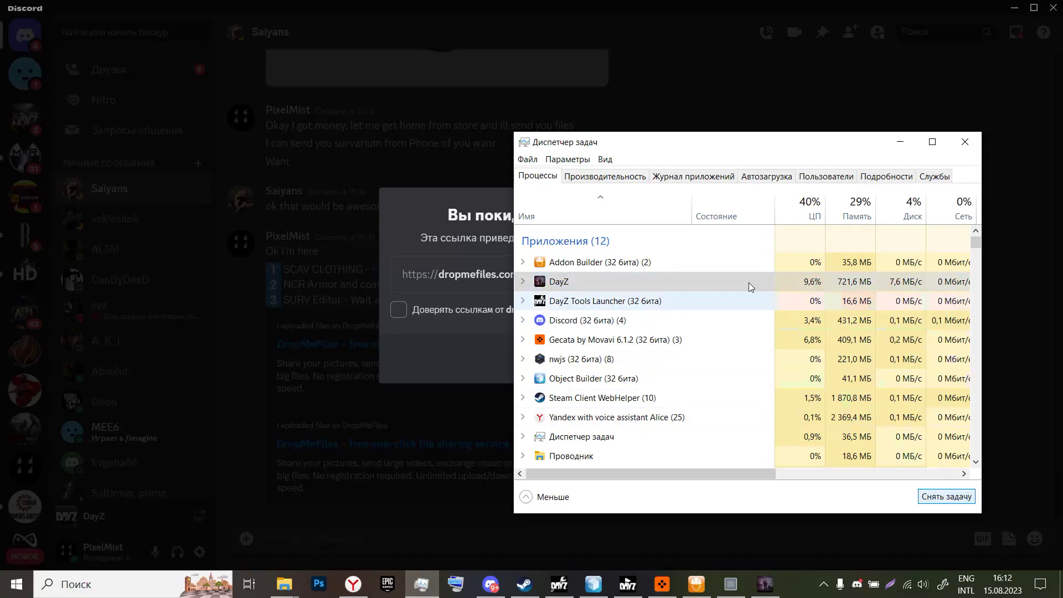
{"action": "left_click", "coordinate": [900, 142]}
{"action": "left_click", "coordinate": [641, 360]}
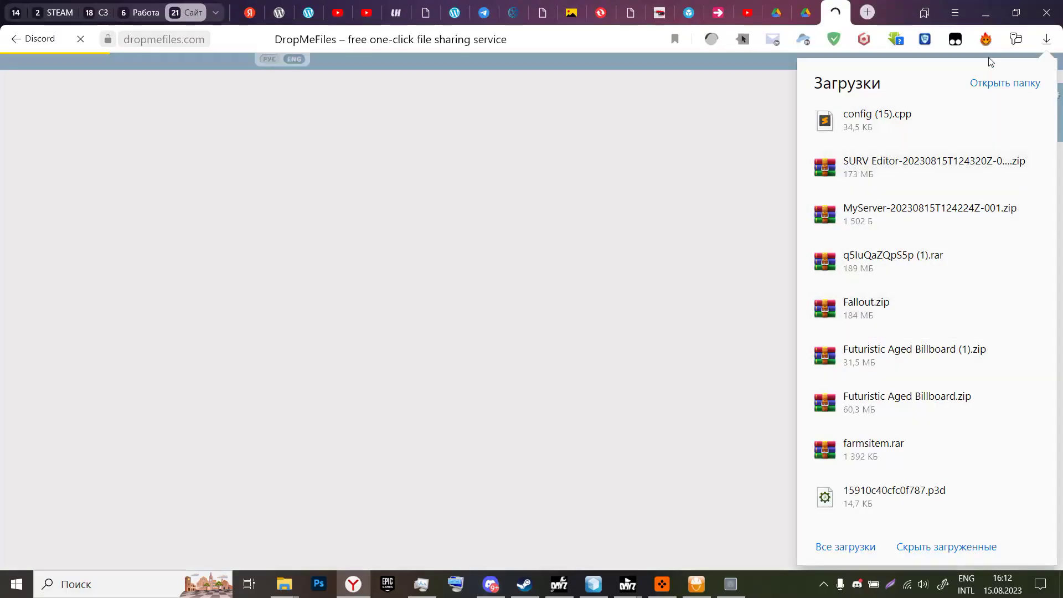
{"action": "left_click", "coordinate": [1044, 46]}
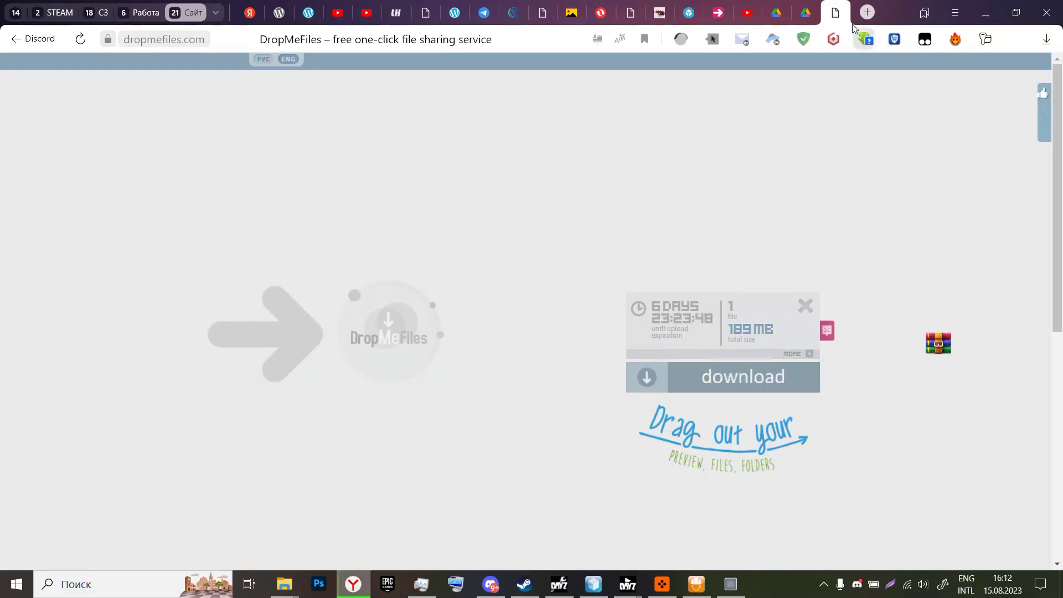
{"action": "left_click", "coordinate": [835, 12]}
{"action": "mouse_move", "coordinate": [284, 582]}
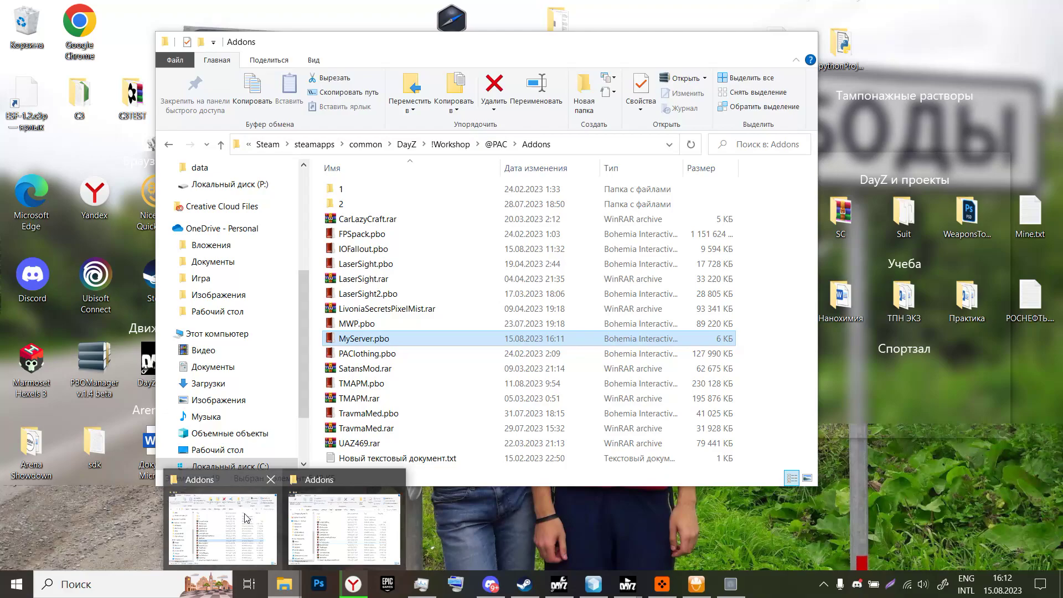
{"action": "left_click", "coordinate": [246, 517]}
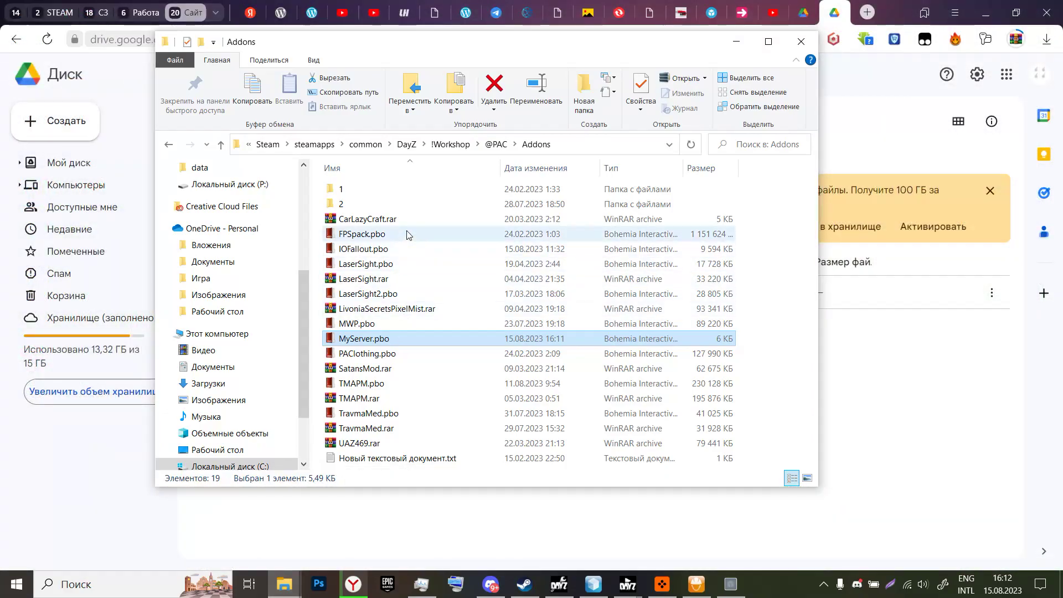
{"action": "left_click", "coordinate": [382, 357]}
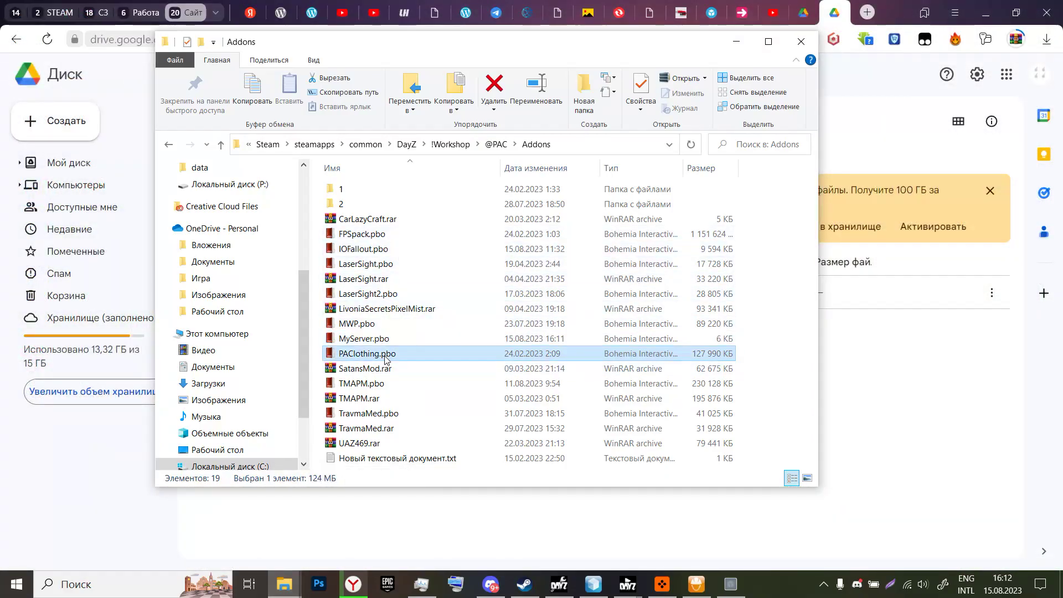
{"action": "key", "text": "Delete"}
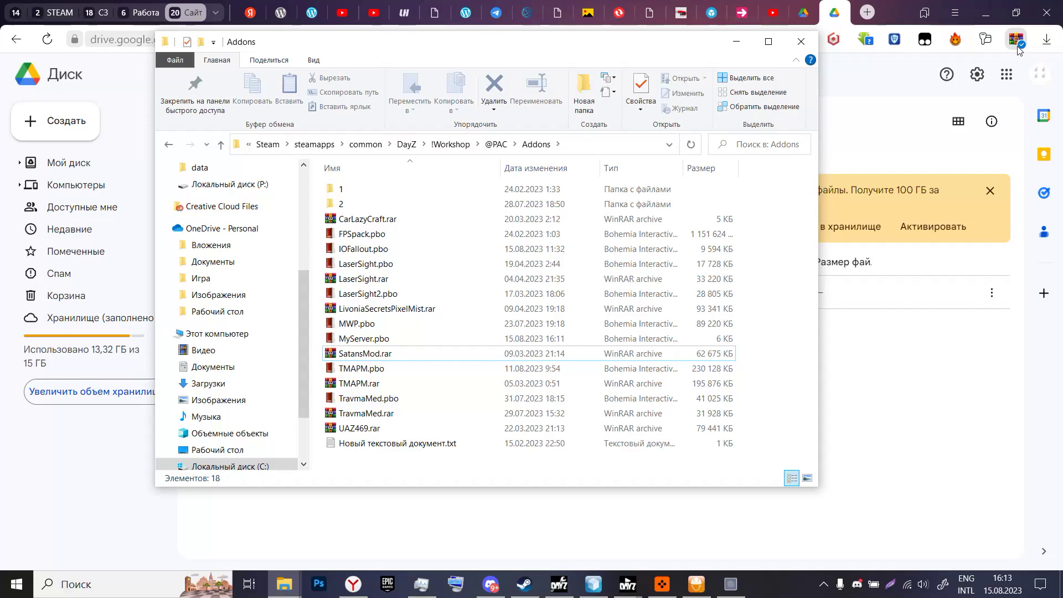
Extract the new PAClothing.pbo from the downloaded archive into the Addons folder
{"action": "left_click", "coordinate": [1017, 43]}
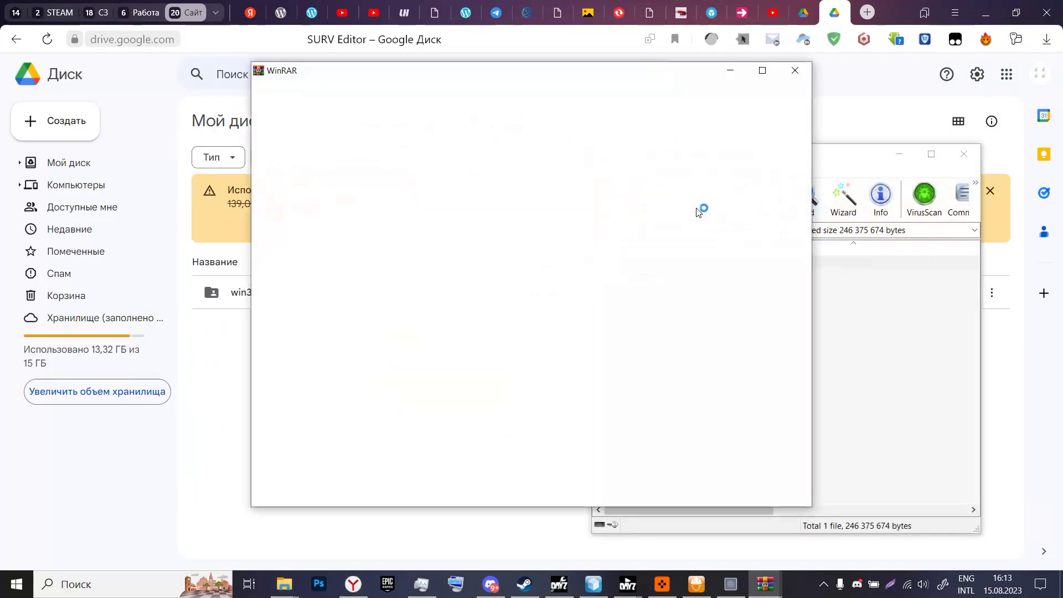
{"action": "key", "text": "Escape"}
{"action": "key", "text": "Down"}
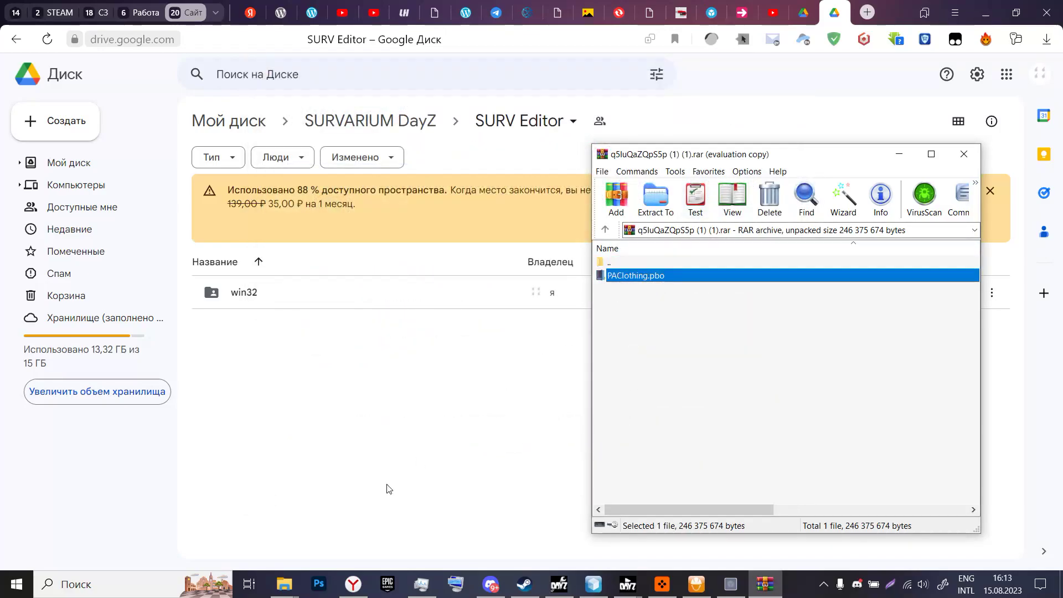
{"action": "mouse_move", "coordinate": [284, 584]}
{"action": "left_click", "coordinate": [221, 532]}
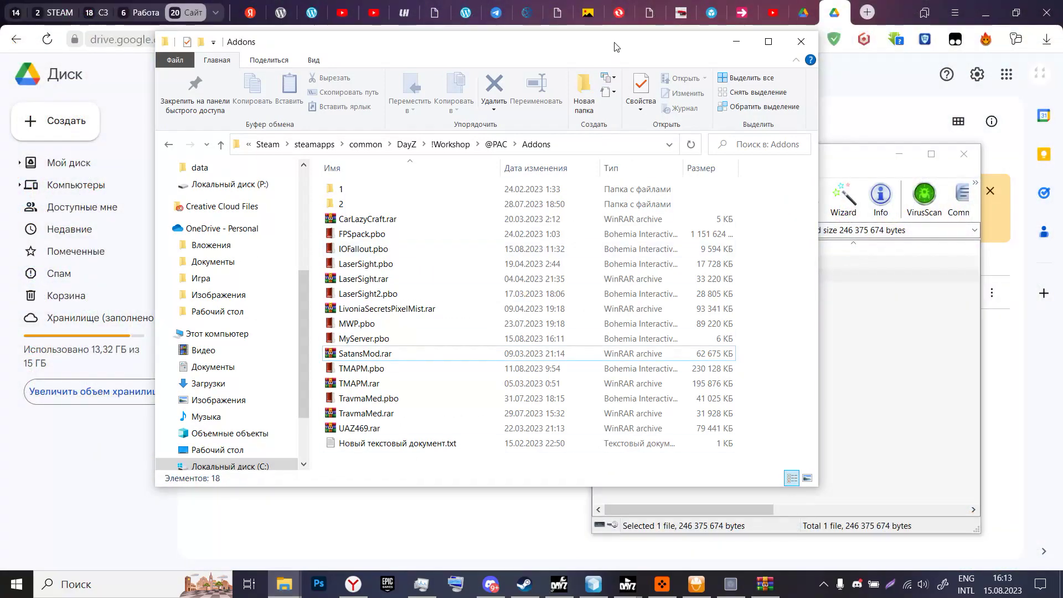
{"action": "left_click_drag", "start_coordinate": [614, 47], "coordinate": [409, 99]}
{"action": "left_click_drag", "start_coordinate": [635, 275], "coordinate": [263, 350]}
{"action": "left_click_drag", "start_coordinate": [119, 398], "coordinate": [118, 400]}
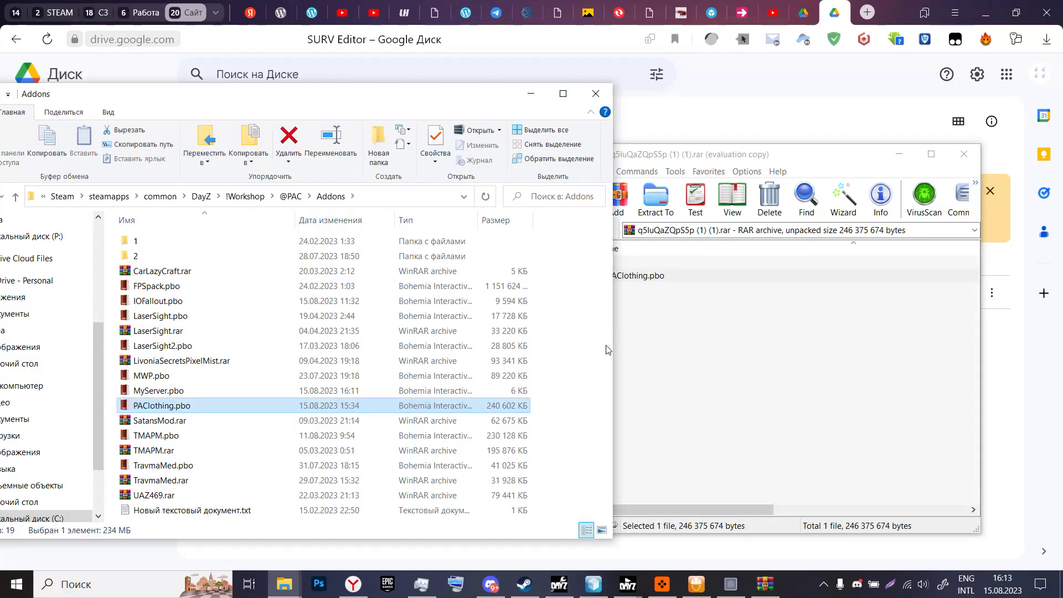
{"action": "left_click", "coordinate": [627, 584]}
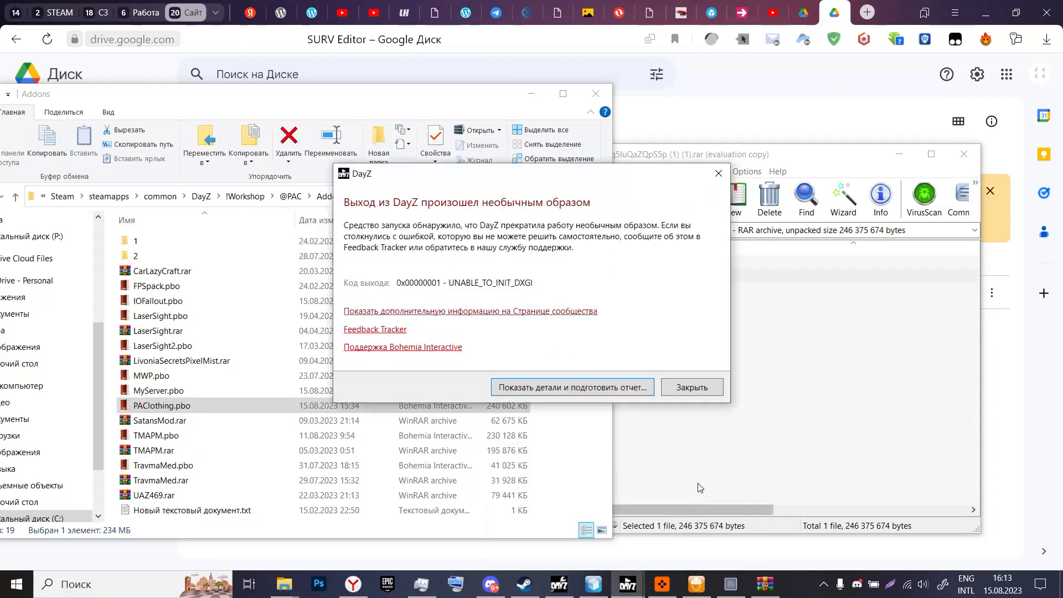
Close the DayZ crash report and bring Survarium Tools back up
{"action": "left_click", "coordinate": [605, 585]}
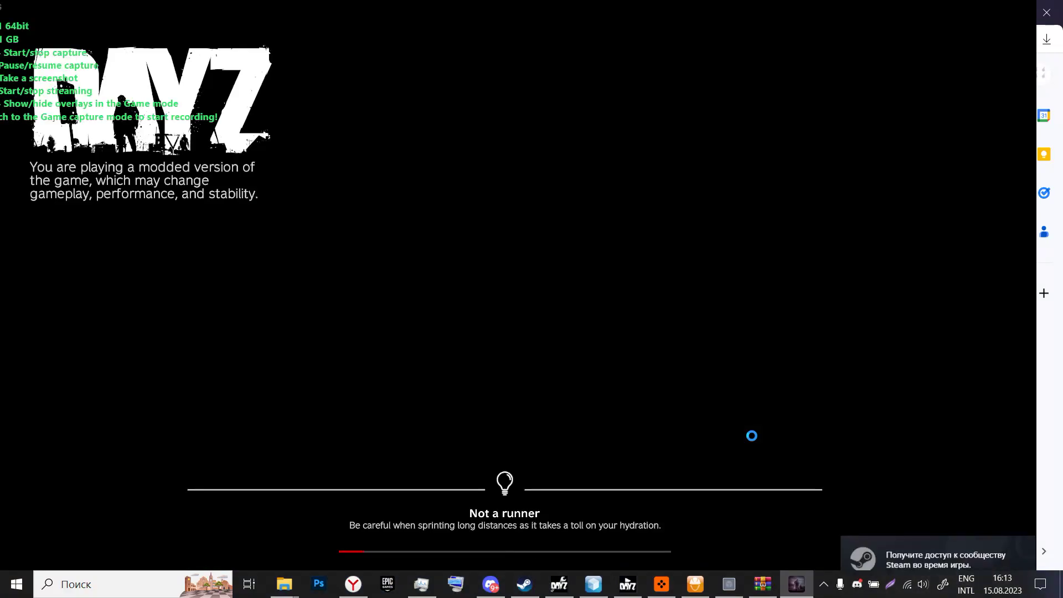
{"action": "left_click", "coordinate": [729, 584]}
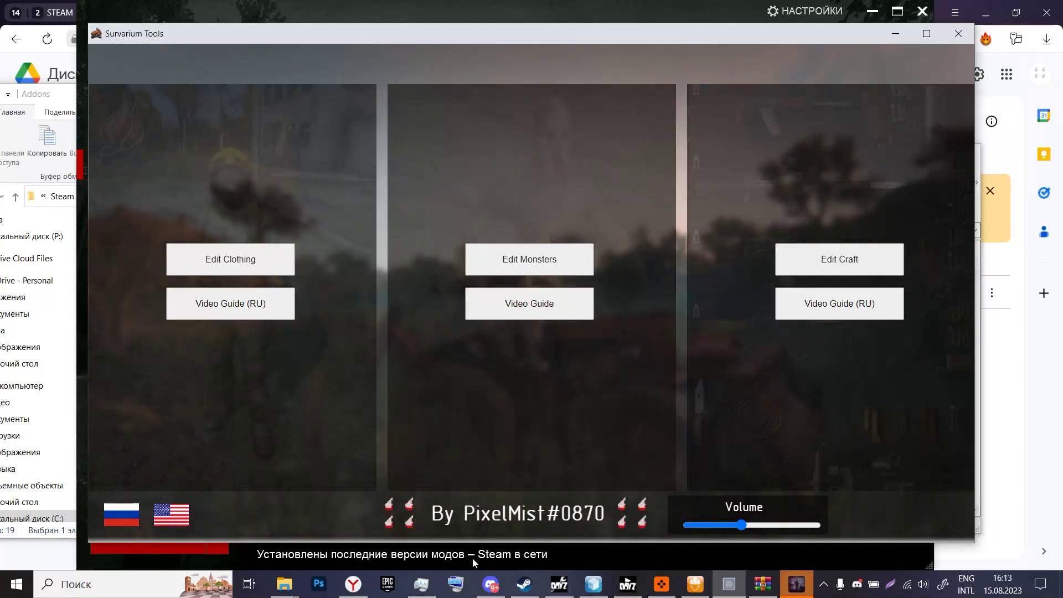
Open craftmakerdayz.ru in a new browser tab and switch the Craft Maker page to English
{"action": "left_click", "coordinate": [353, 584]}
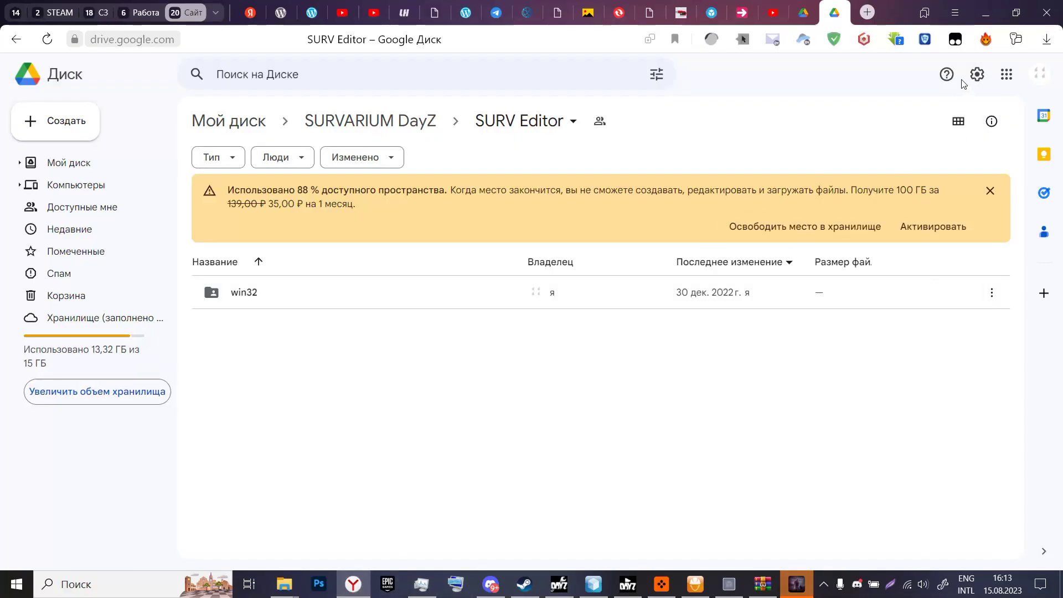
{"action": "left_click", "coordinate": [866, 10]}
{"action": "type", "text": "craftmakerdayz.ru"}
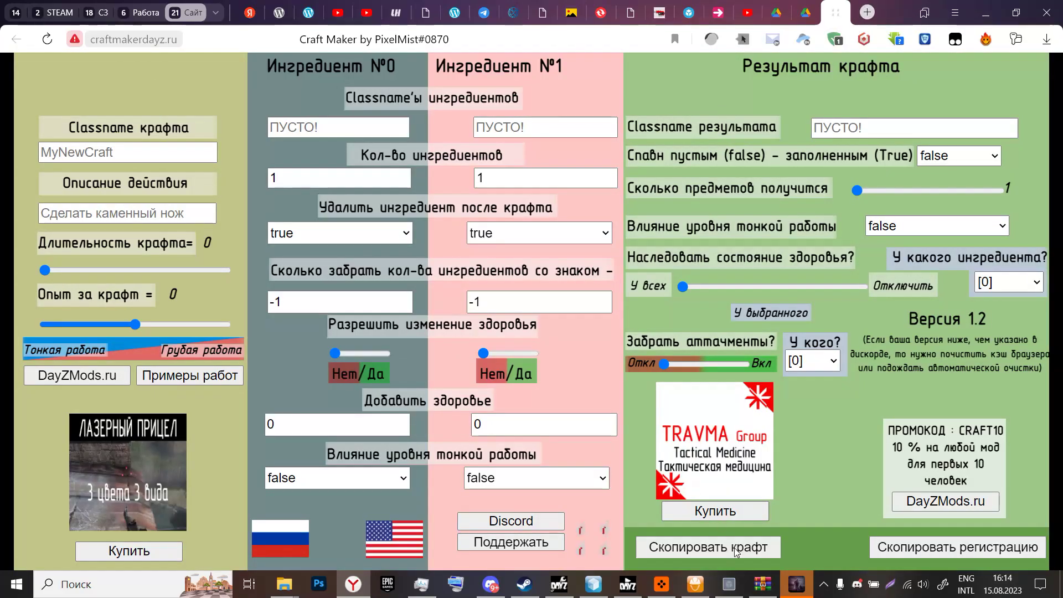
{"action": "left_click", "coordinate": [728, 584]}
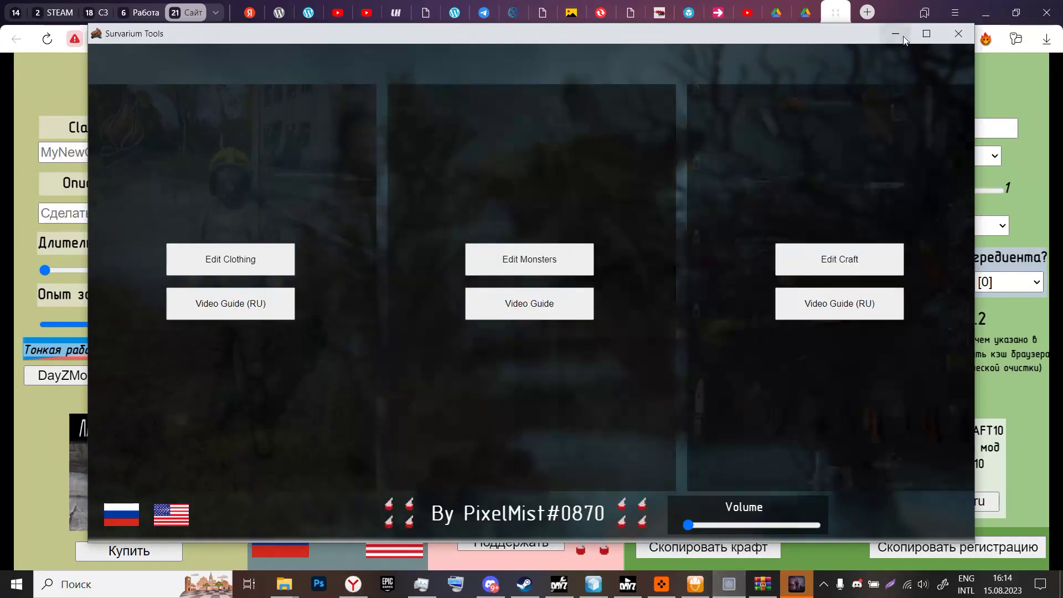
{"action": "left_click", "coordinate": [895, 34]}
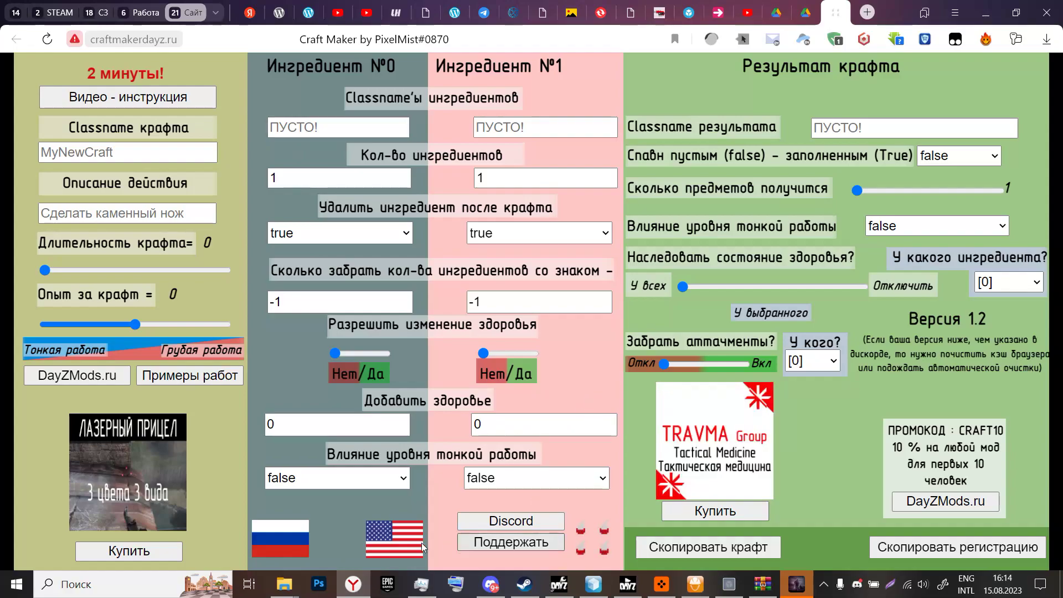
{"action": "left_click", "coordinate": [386, 548]}
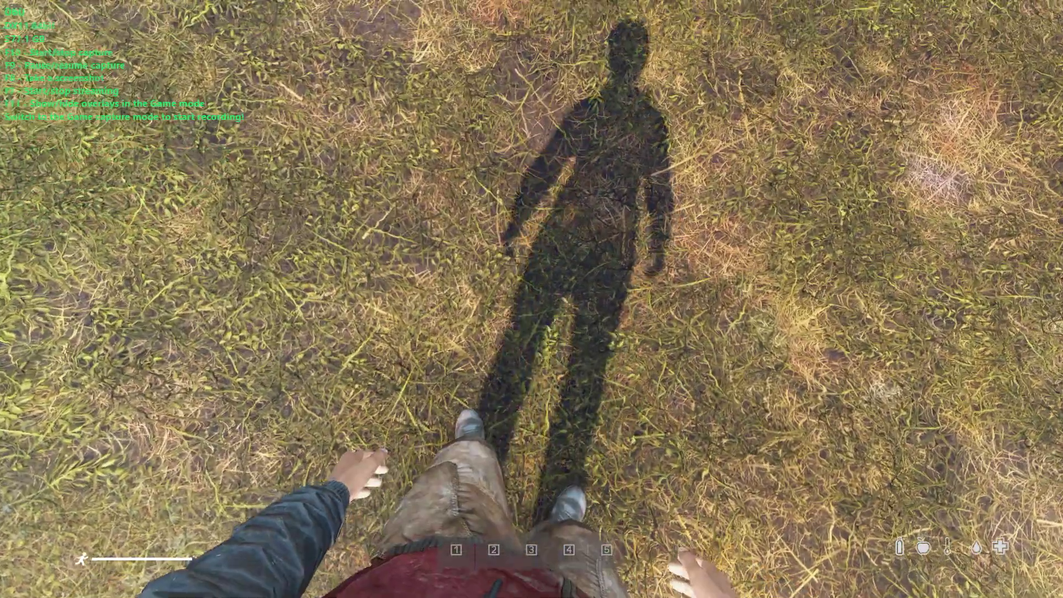
Spawn the Scavenger jacket and gasmask via a 'scav' search in ZomBerry Admin Tools, then open inventory
{"action": "key", "text": "m"}
{"action": "left_click", "coordinate": [598, 59]}
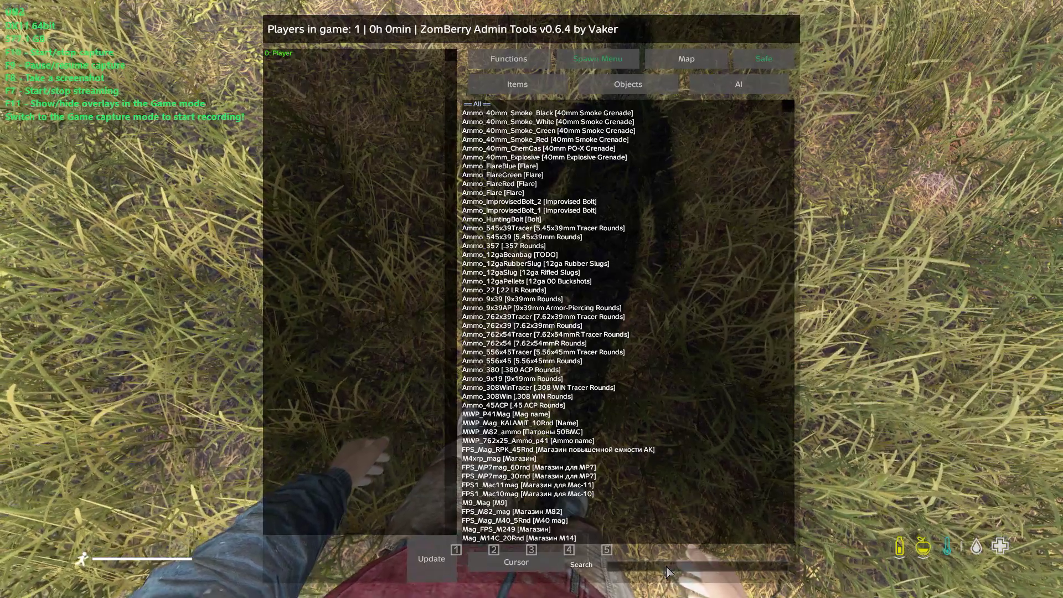
{"action": "left_click", "coordinate": [667, 568]}
{"action": "type", "text": "sca"}
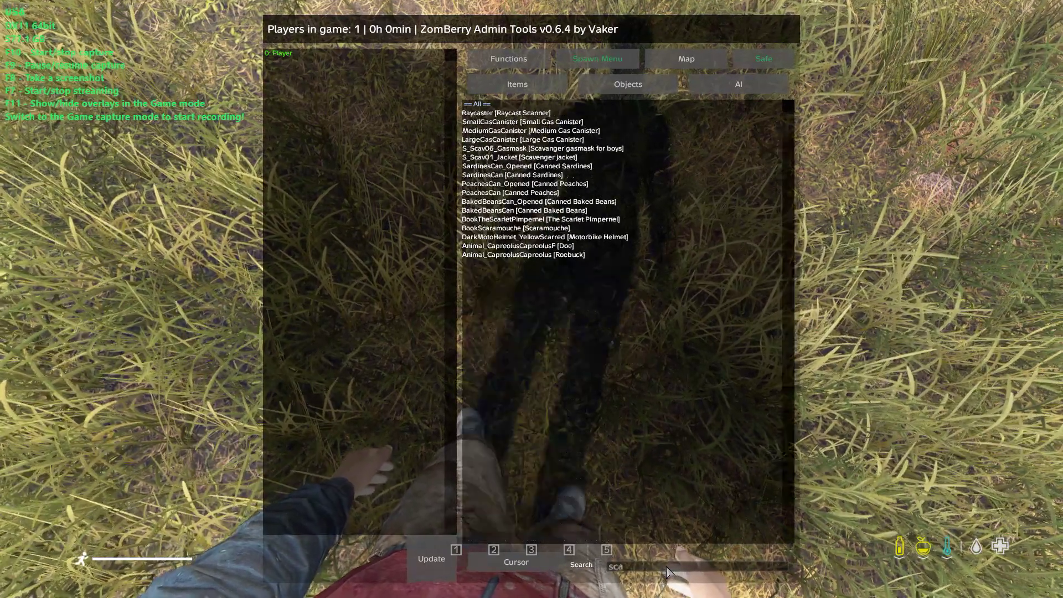
{"action": "type", "text": "v"}
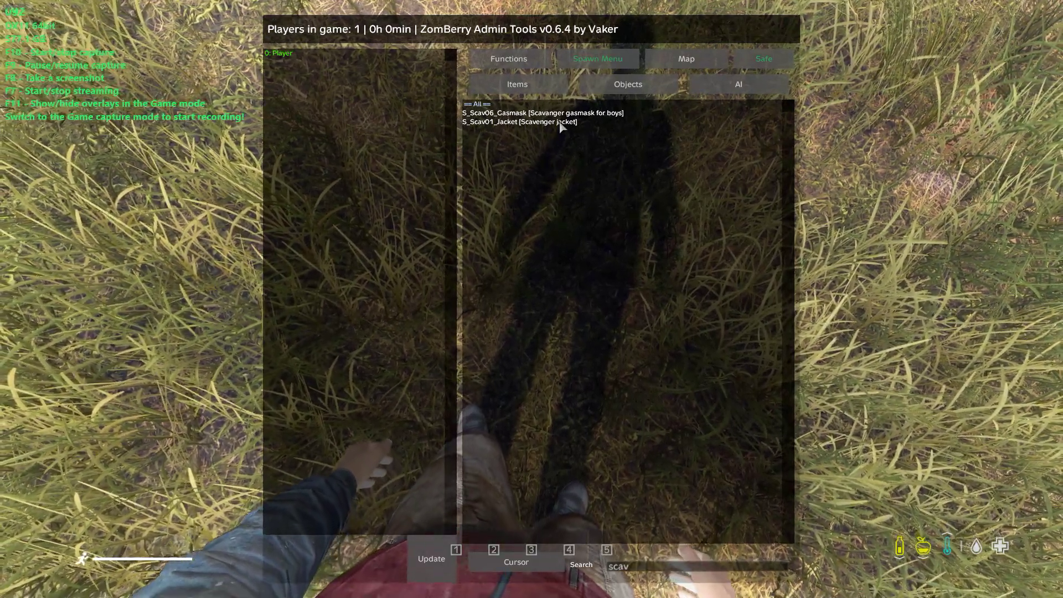
{"action": "double_click", "coordinate": [563, 122]}
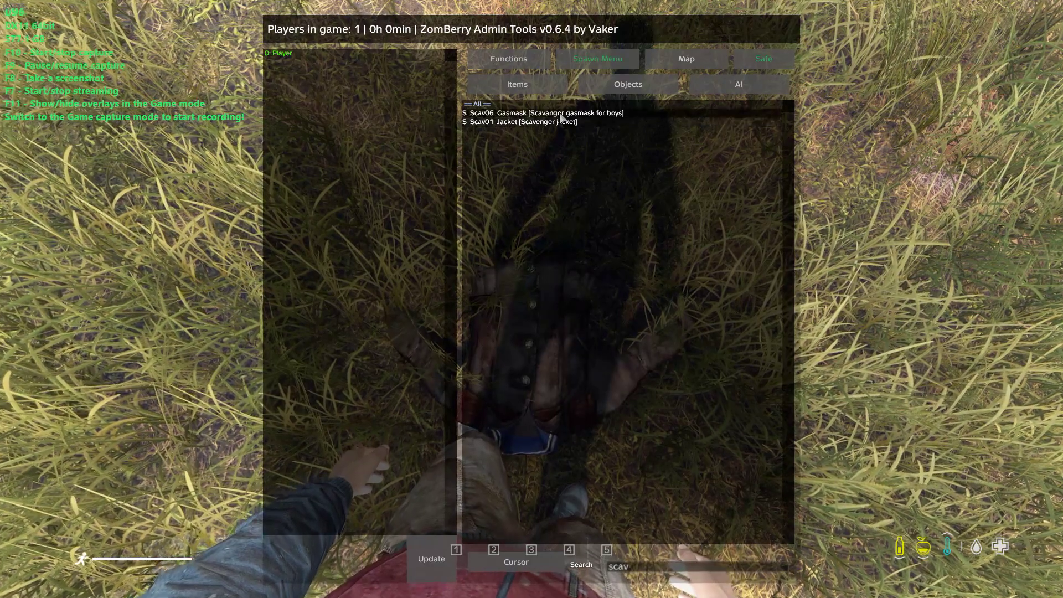
{"action": "double_click", "coordinate": [554, 113]}
{"action": "key", "text": "Escape"}
{"action": "key", "text": "Tab"}
Put the Scavenger gasmask and jacket on the character and view them in third person
{"action": "mouse_move", "coordinate": [107, 113]}
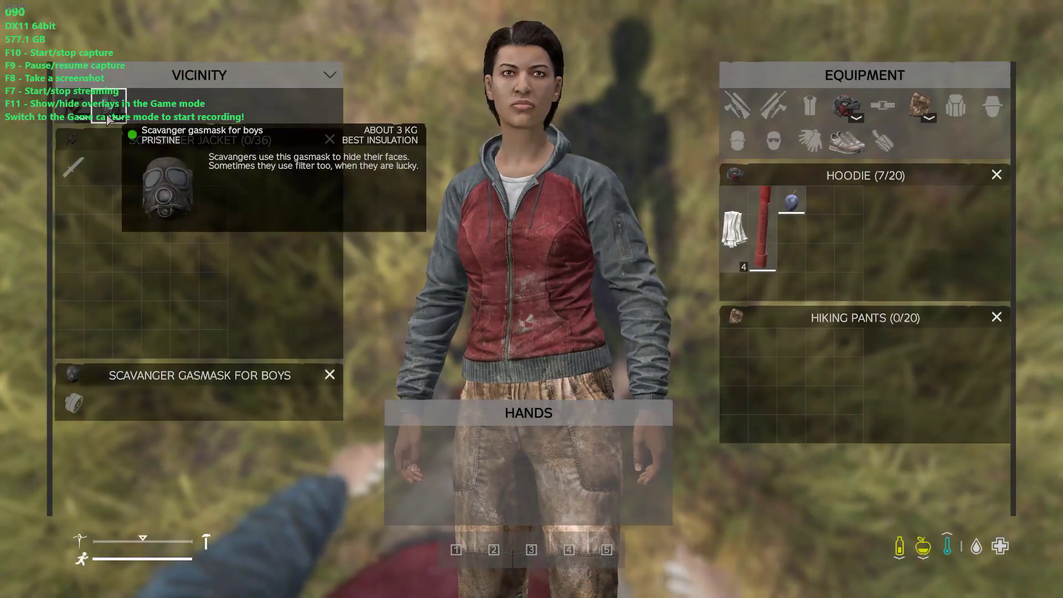
{"action": "left_click_drag", "start_coordinate": [107, 114], "coordinate": [484, 201]}
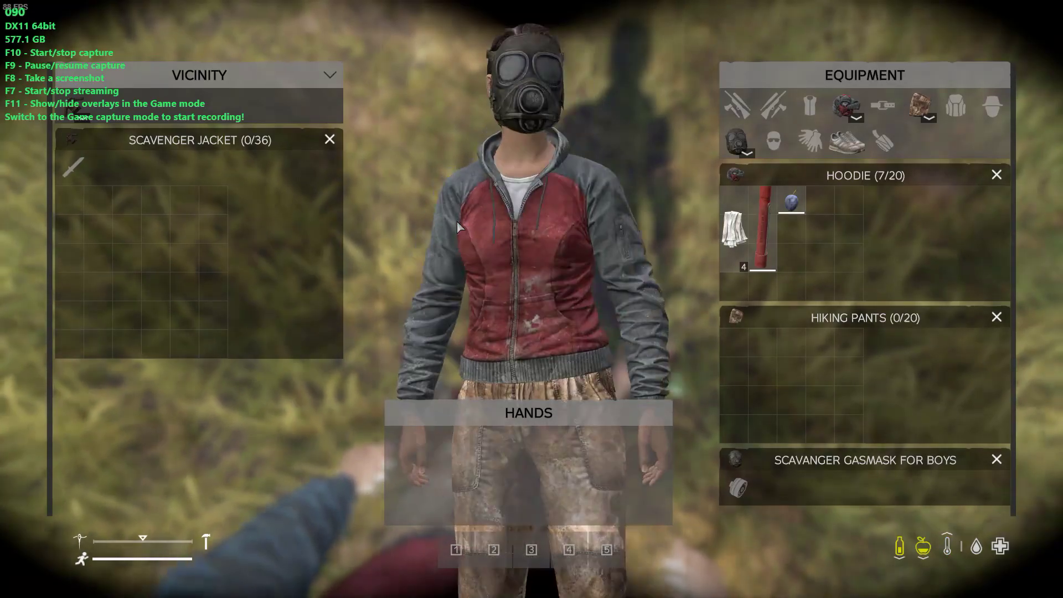
{"action": "left_click_drag", "start_coordinate": [118, 113], "coordinate": [417, 276]}
{"action": "key", "text": "Tab"}
{"action": "key", "text": "Return"}
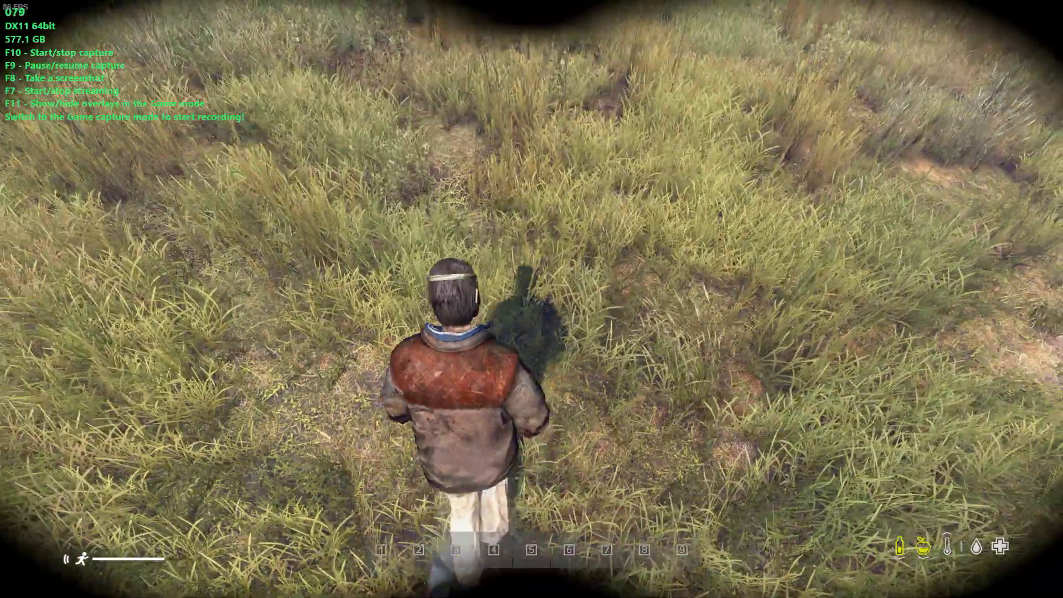
{"action": "key", "text": "Tab"}
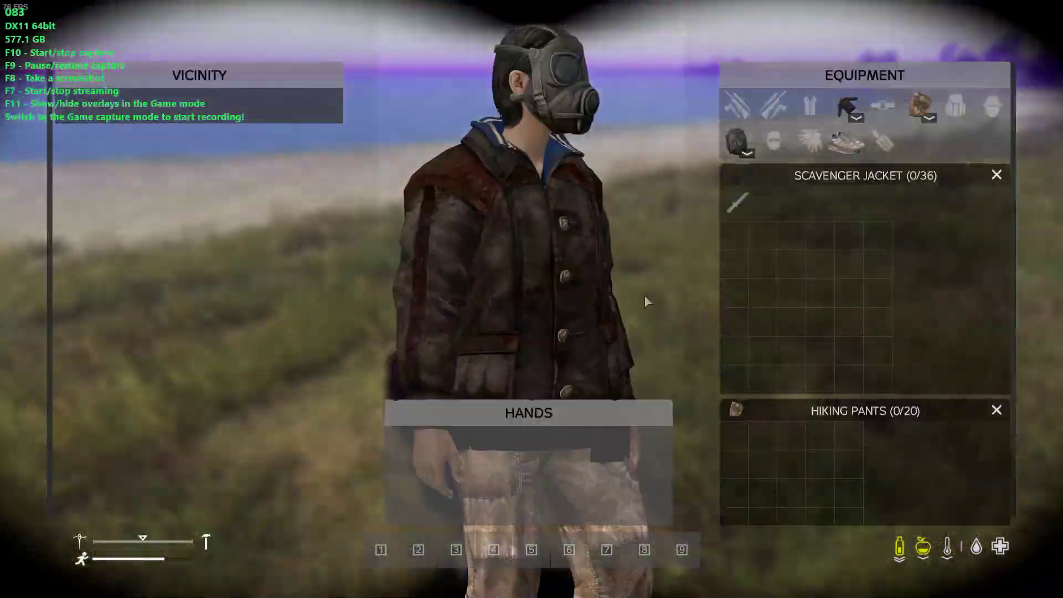
{"action": "key", "text": "Tab"}
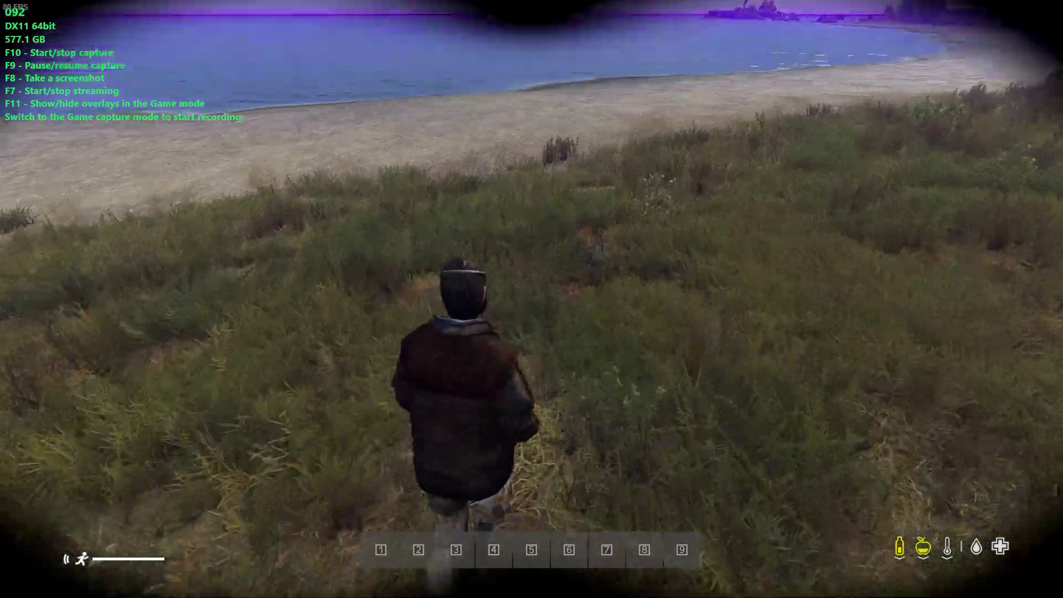
{"action": "key", "text": "Tab"}
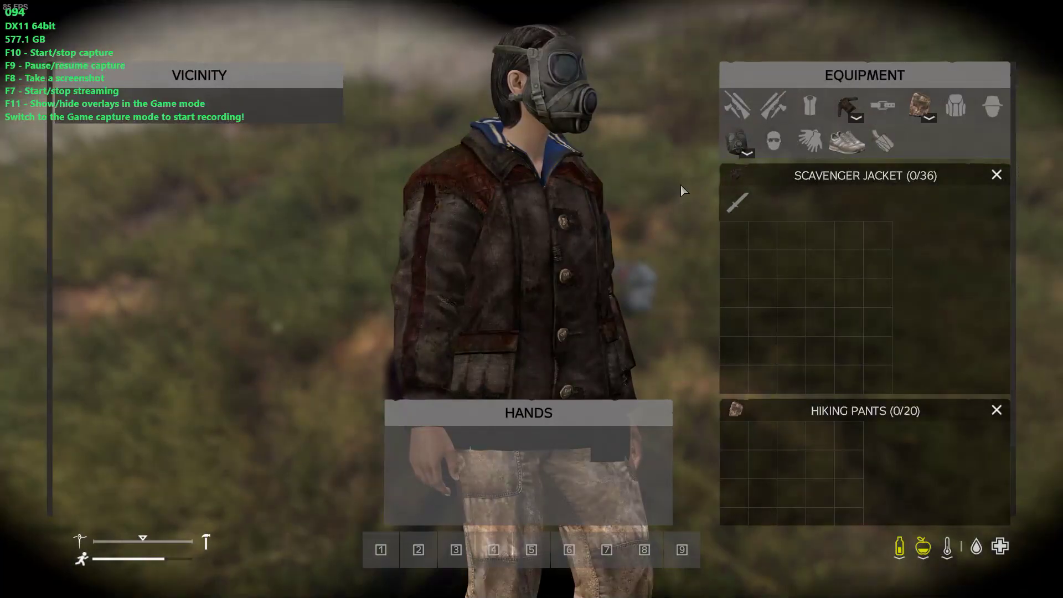
Inspect the worn Scavenger jacket's and gasmask's description, weight and condition
{"action": "right_click", "coordinate": [856, 107]}
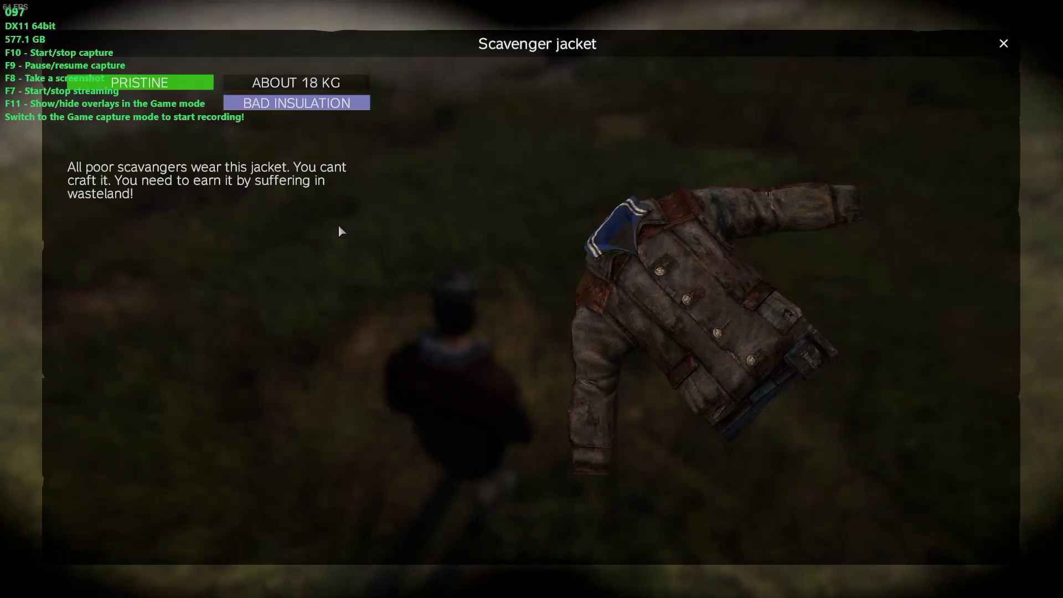
{"action": "key", "text": "Escape"}
{"action": "key", "text": "Tab"}
{"action": "right_click", "coordinate": [735, 147]}
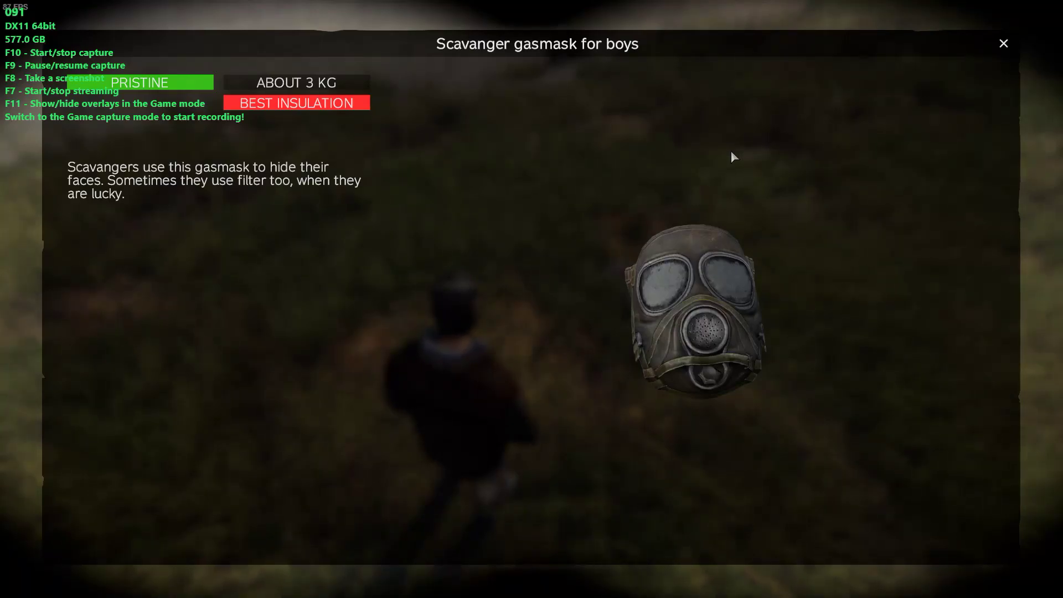
{"action": "key", "text": "Escape"}
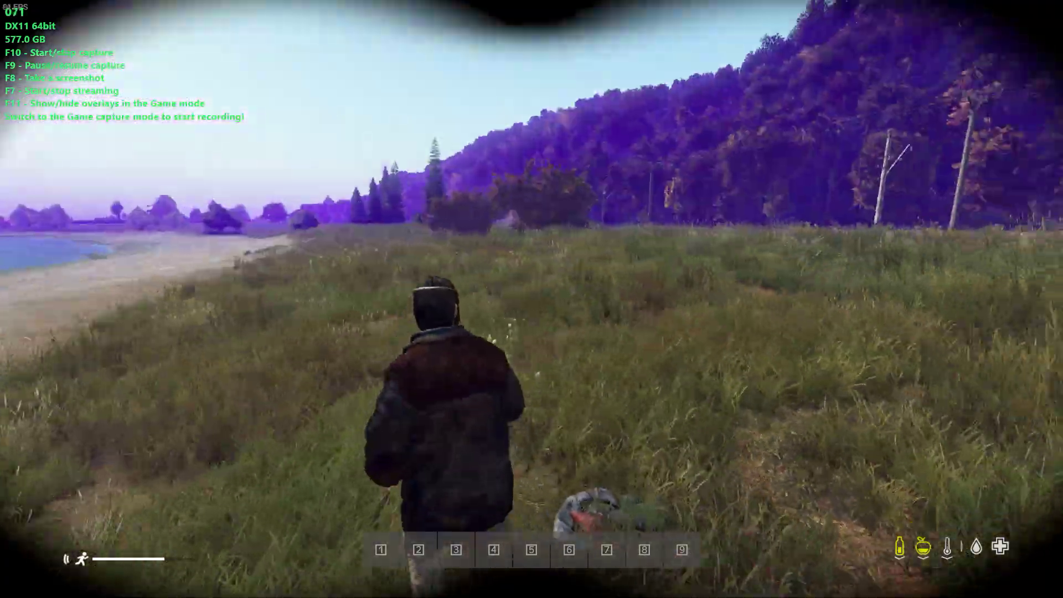
Run onto the road and spawn a GasMask_Filter through an admin tools 'filt' search
{"action": "key", "text": "w"}
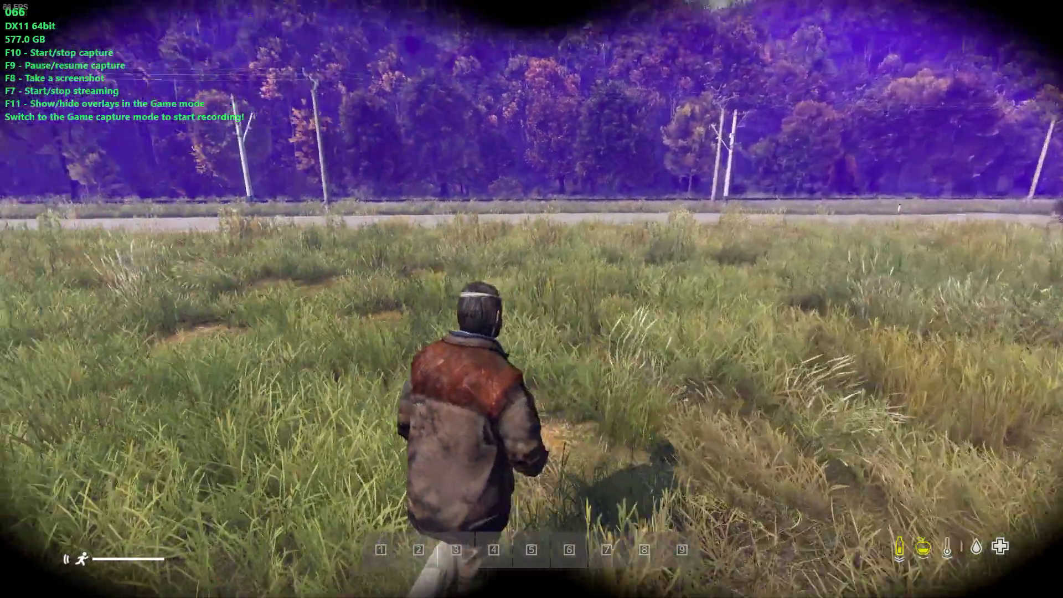
{"action": "key", "text": "w"}
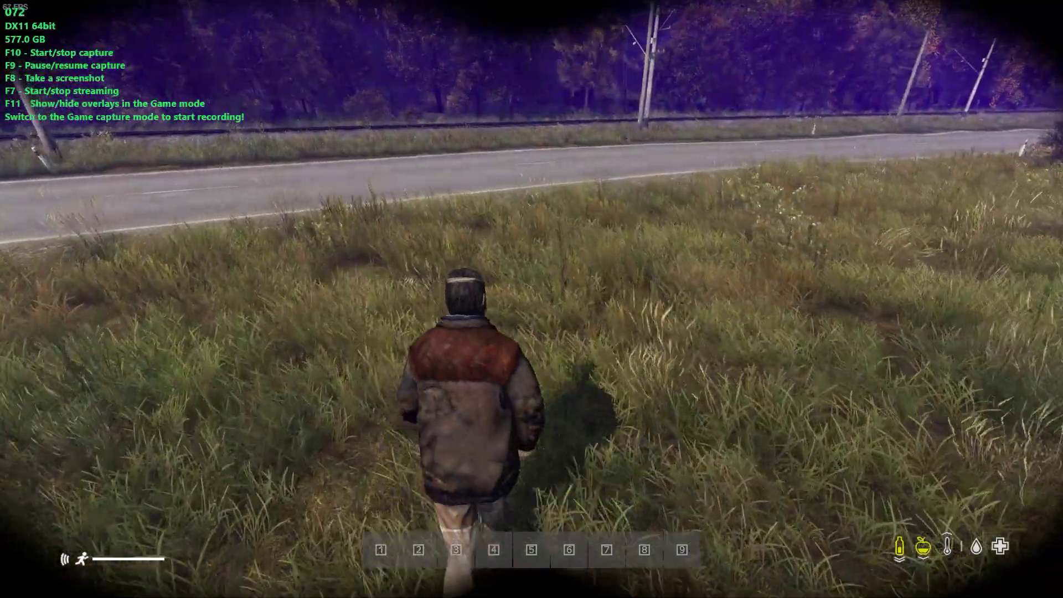
{"action": "key", "text": "w"}
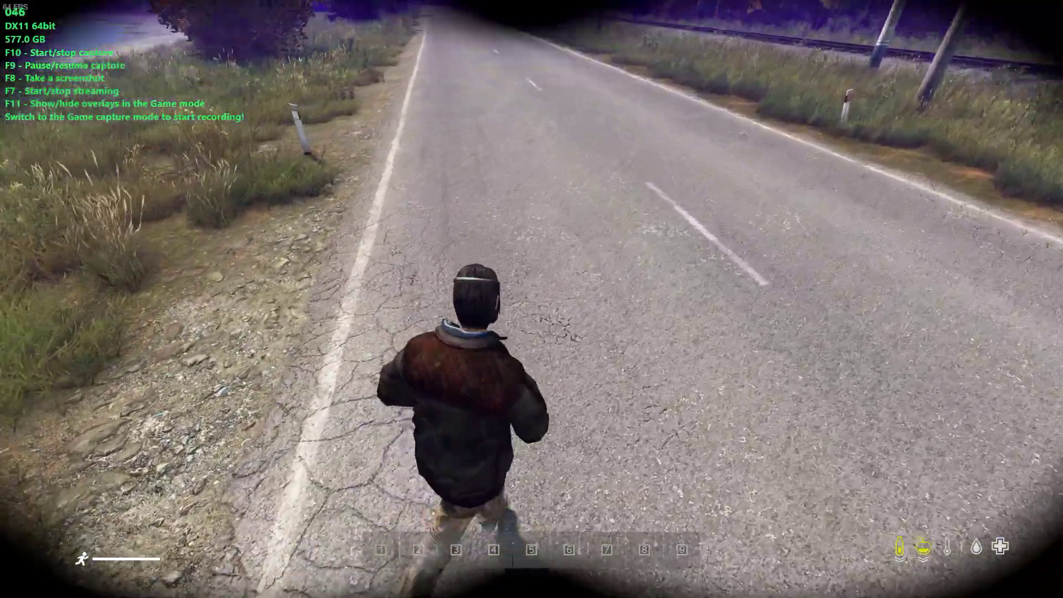
{"action": "key", "text": "m"}
{"action": "left_click", "coordinate": [599, 59]}
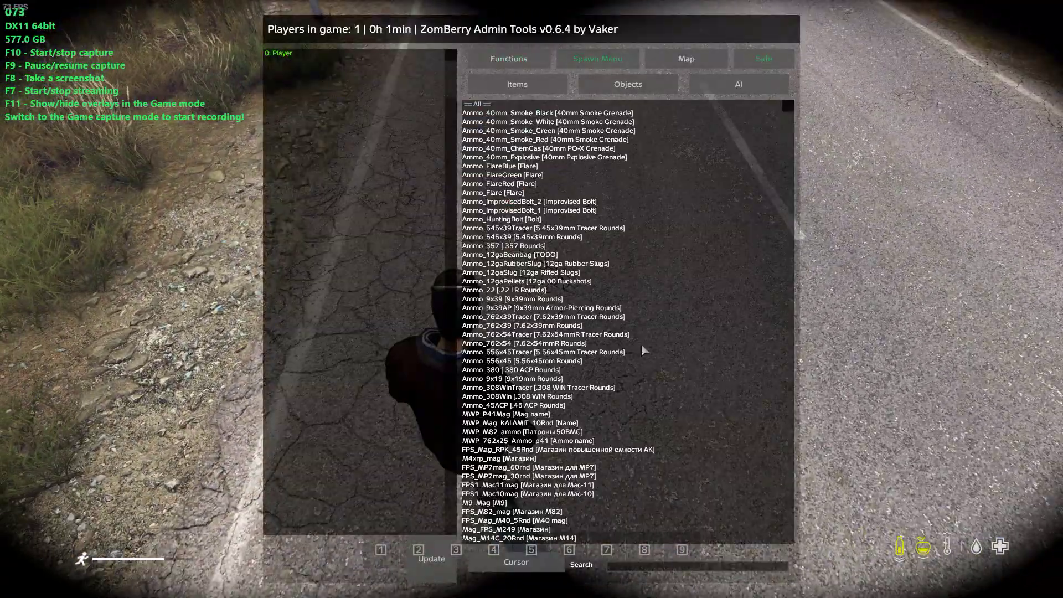
{"action": "left_click", "coordinate": [660, 564]}
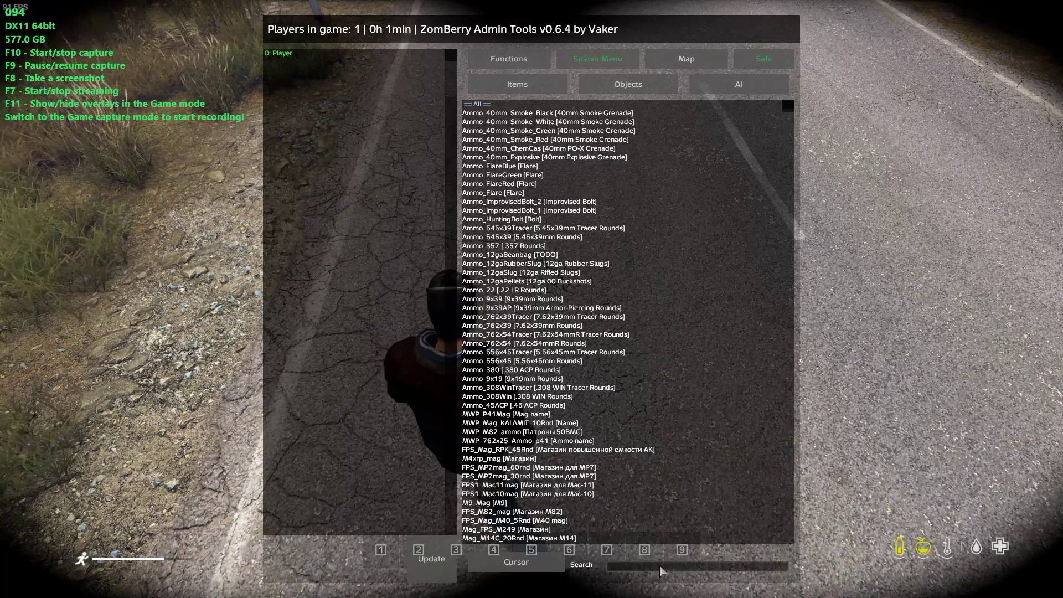
{"action": "type", "text": "filt"}
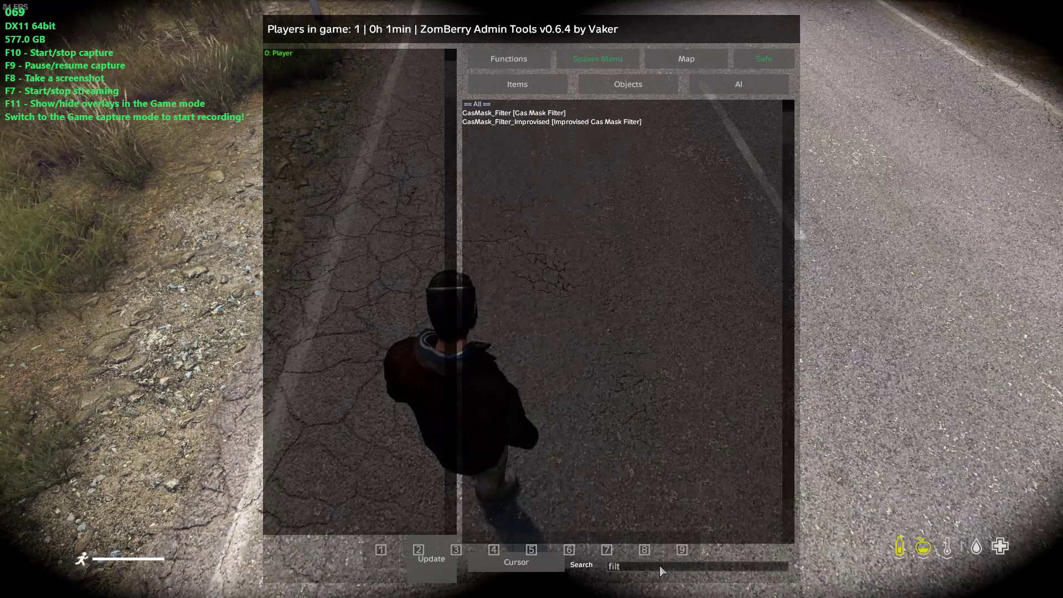
{"action": "double_click", "coordinate": [521, 114]}
{"action": "key", "text": "m"}
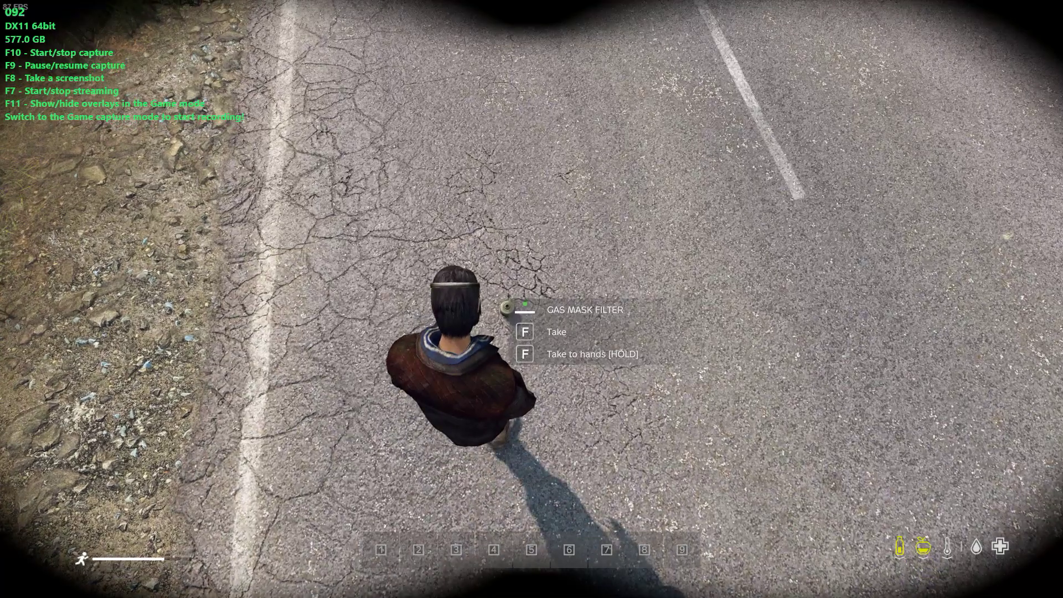
Fit the gas mask filter onto the worn gasmask and walk the road in first person
{"action": "key", "text": "Tab"}
{"action": "left_click_drag", "start_coordinate": [249, 171], "coordinate": [732, 145]}
{"action": "key", "text": "Tab"}
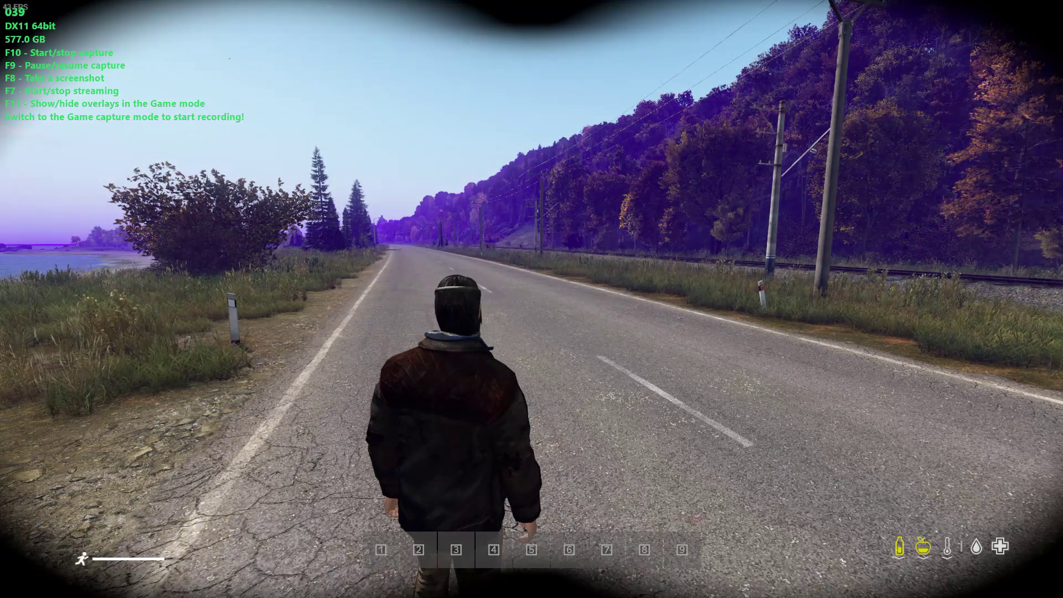
{"action": "key", "text": "KP_Enter"}
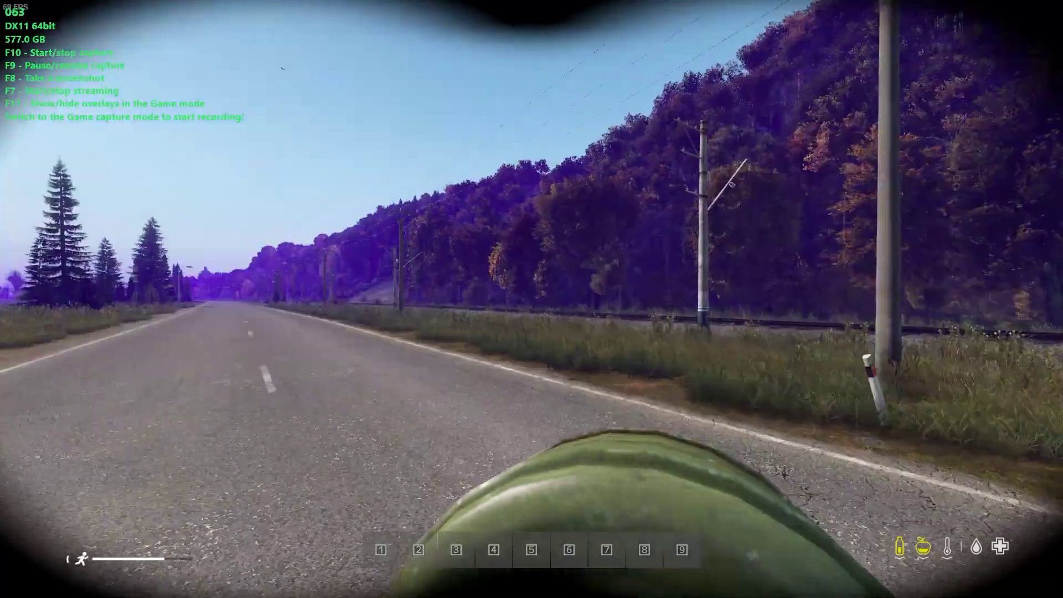
{"action": "key", "text": "w"}
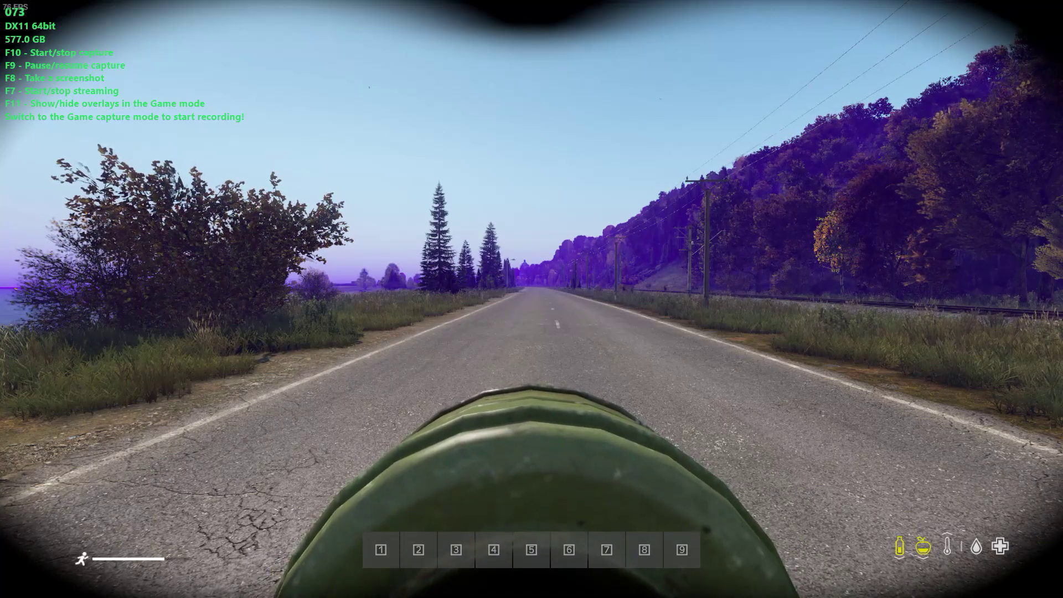
{"action": "key", "text": "KP_Enter"}
Take off the gasmask, drop it on the ground, and leave the game for the desktop
{"action": "key", "text": "Tab"}
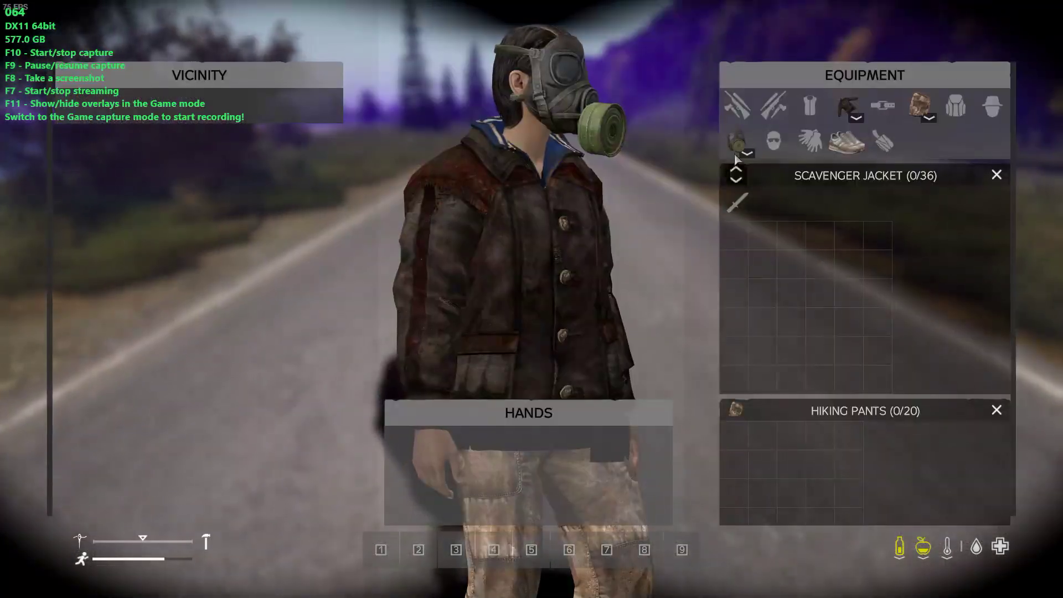
{"action": "left_click_drag", "start_coordinate": [922, 108], "coordinate": [161, 258]}
{"action": "key", "text": "Tab"}
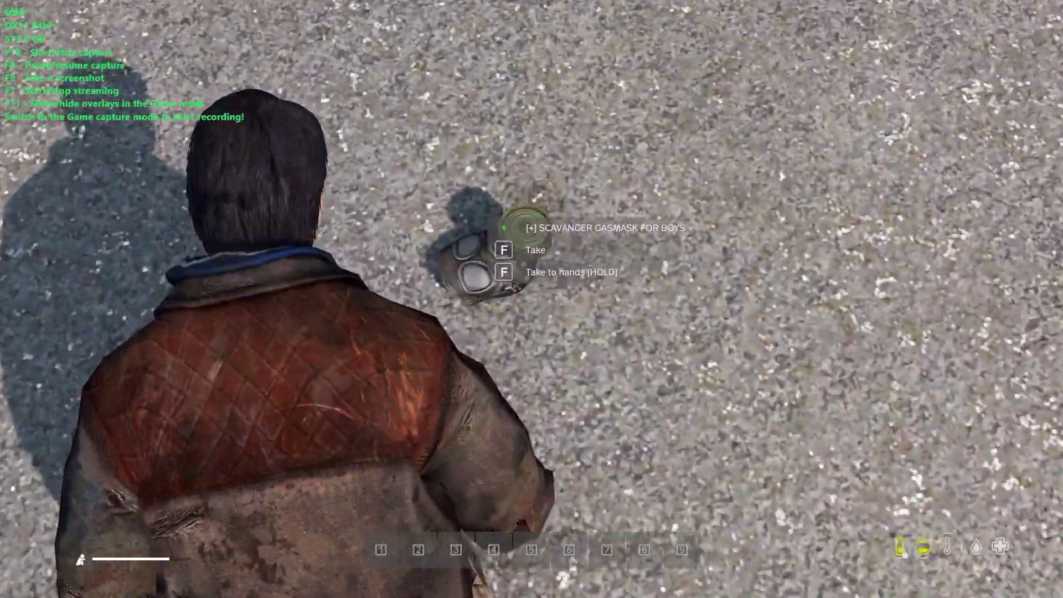
{"action": "key", "text": "w"}
{"action": "key", "text": "alt+Tab"}
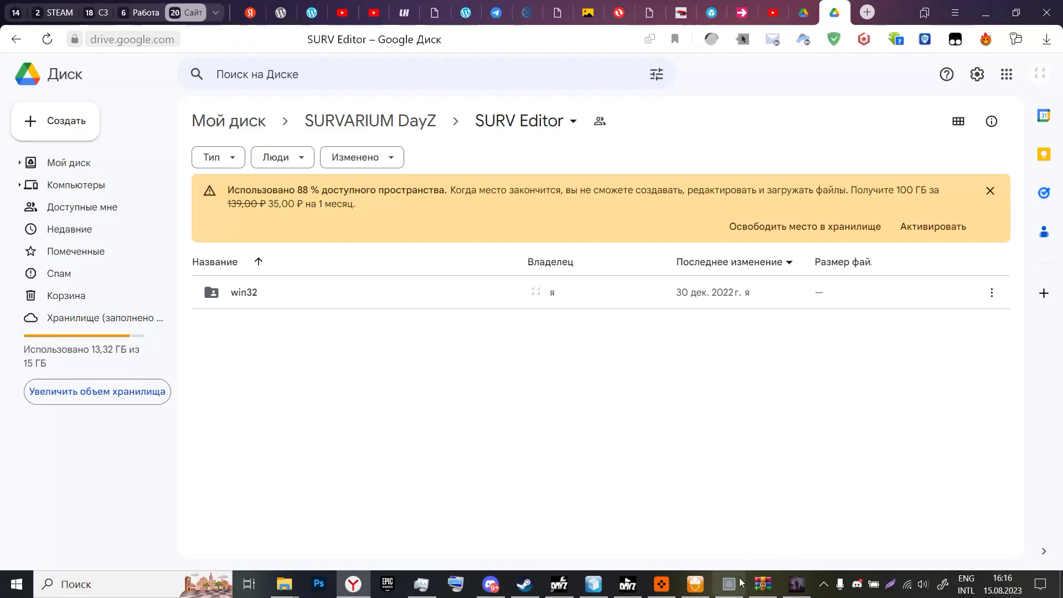
Open the Survarium Tools monster editor and look at the empty Drop Classname fields below WeaponCleaningKit
{"action": "left_click", "coordinate": [736, 584]}
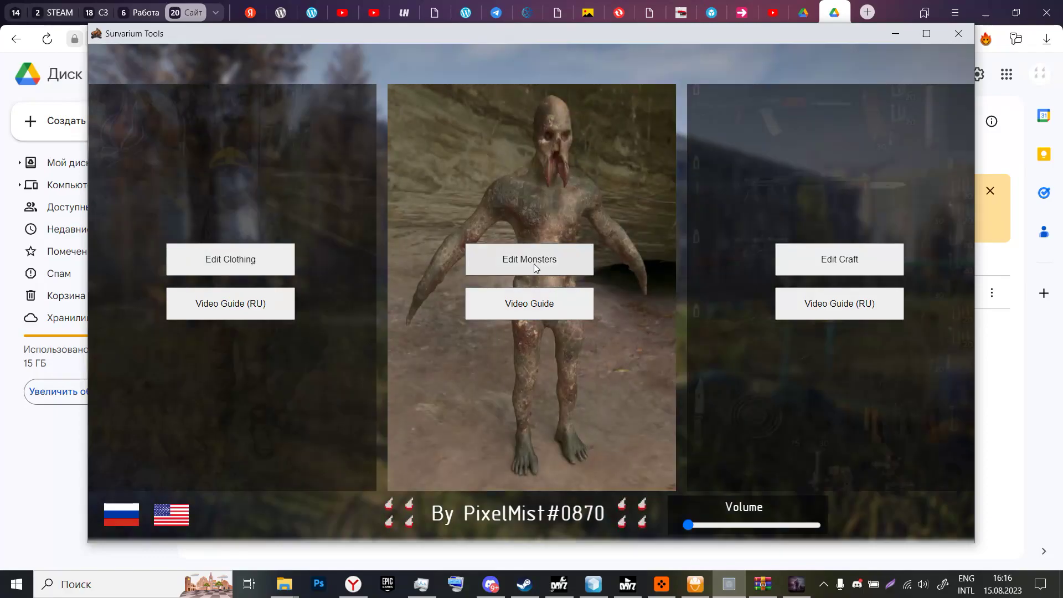
{"action": "left_click", "coordinate": [535, 268]}
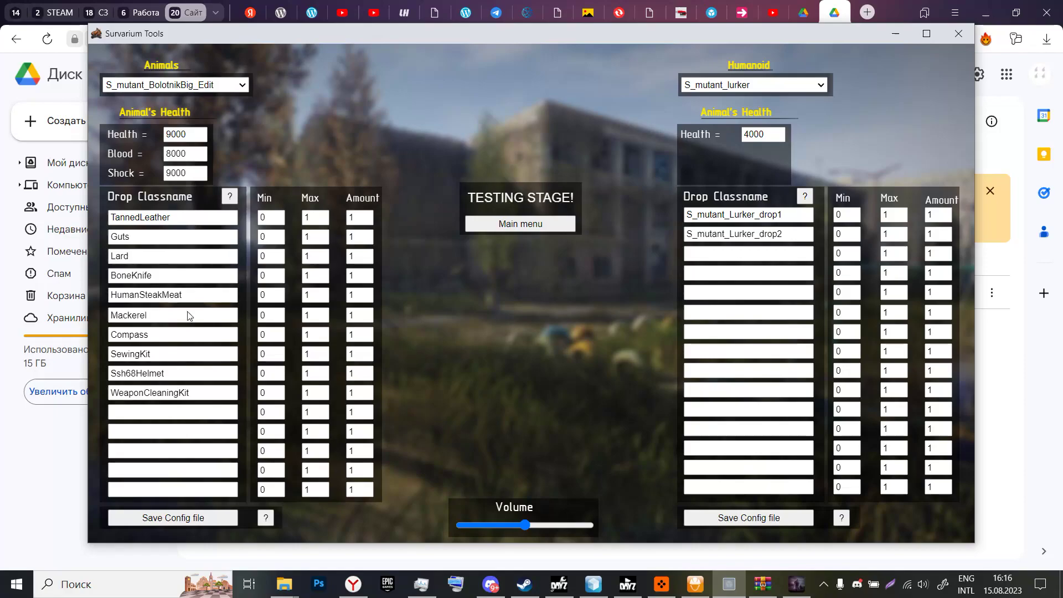
{"action": "left_click", "coordinate": [150, 474]}
{"action": "left_click", "coordinate": [160, 411]}
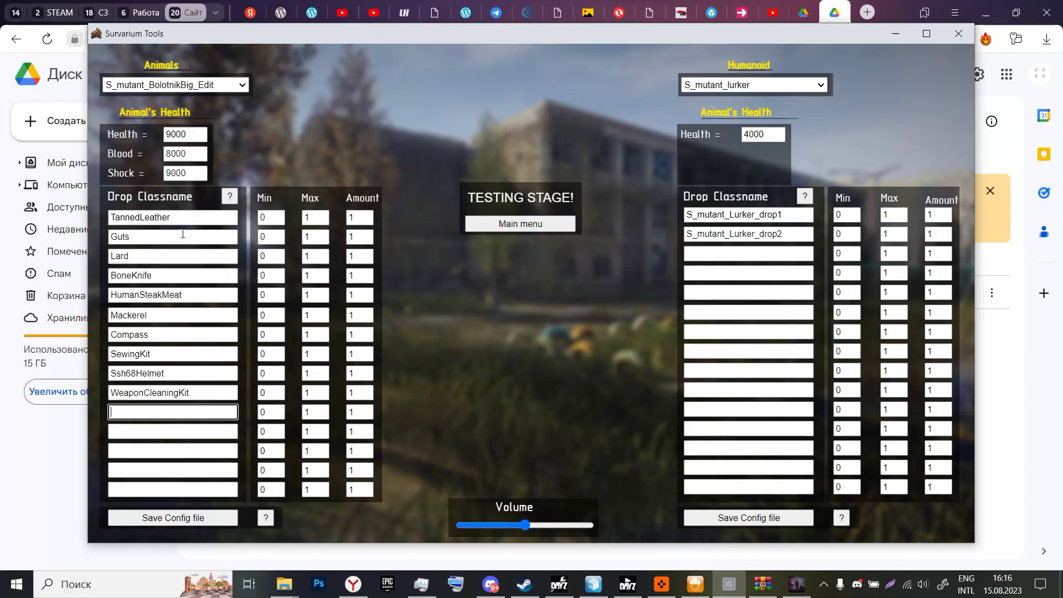
Browse the Health, Blood and Shock values, then return to the main menu and close Survarium Tools
{"action": "left_click", "coordinate": [183, 134]}
{"action": "left_click", "coordinate": [183, 154]}
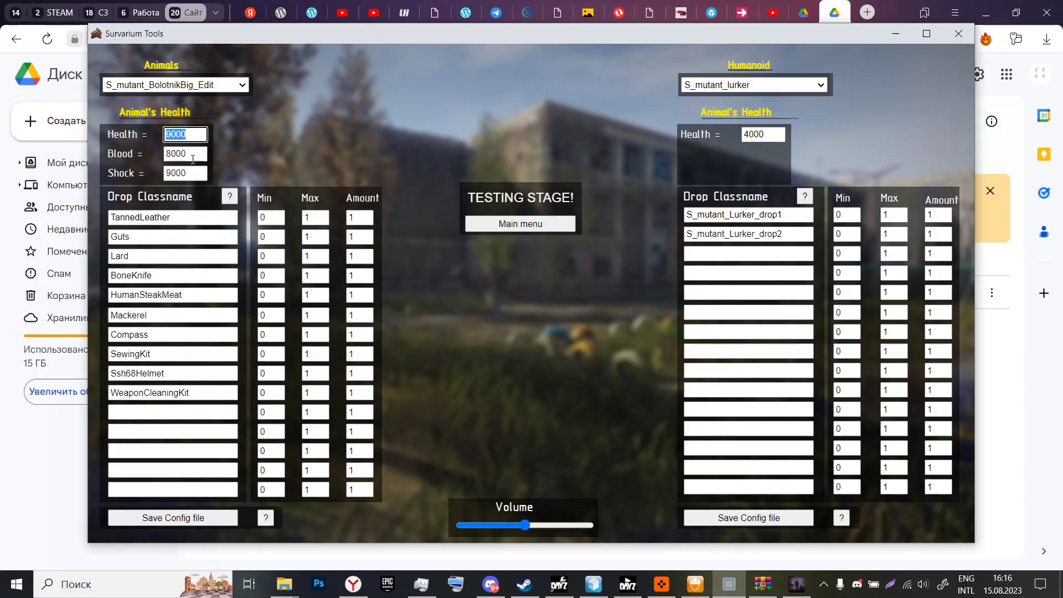
{"action": "left_click_drag", "start_coordinate": [165, 173], "coordinate": [176, 173]}
{"action": "left_click", "coordinate": [767, 67]}
{"action": "left_click", "coordinate": [545, 224]}
{"action": "left_click", "coordinate": [959, 34]}
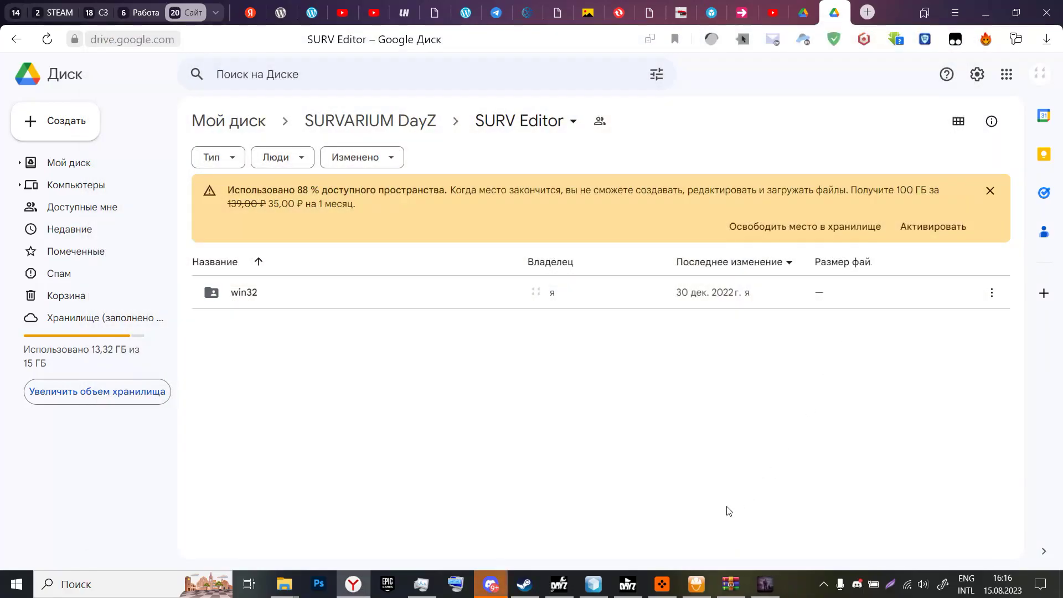